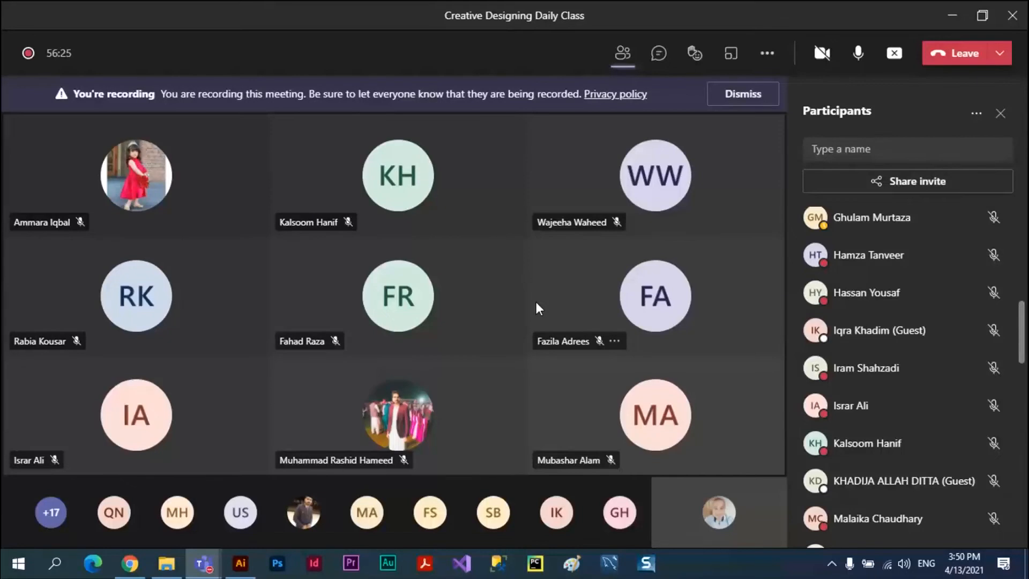
Step: Switch to Adobe Illustrator and close the Untitled-1 document without saving its changes
key(alt+Tab)
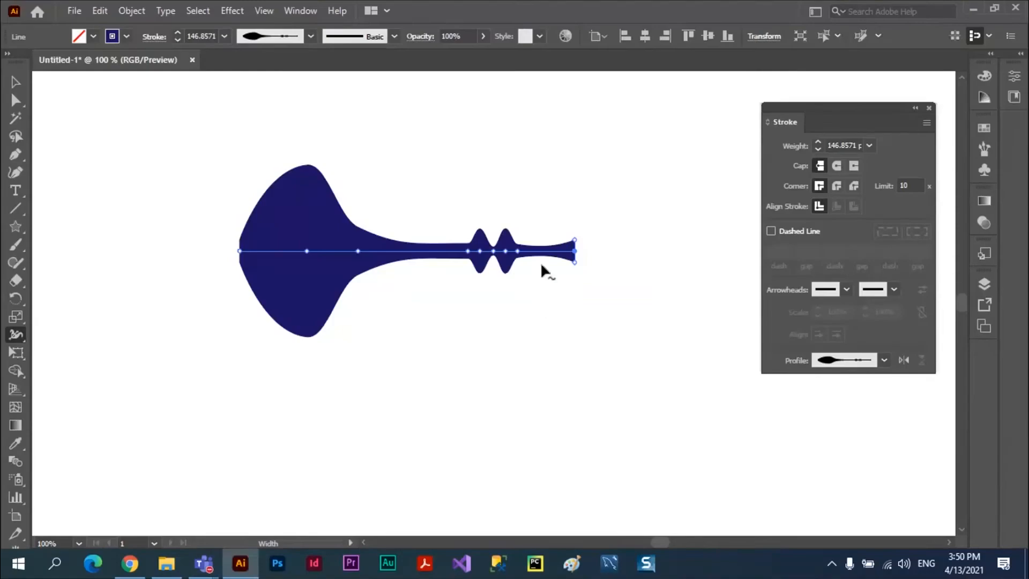
click(192, 60)
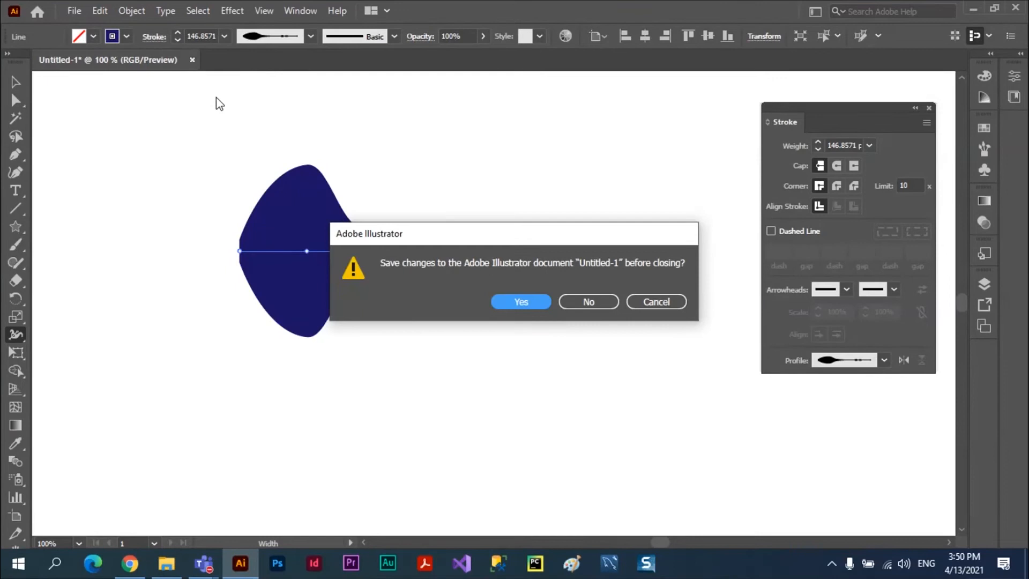
click(587, 302)
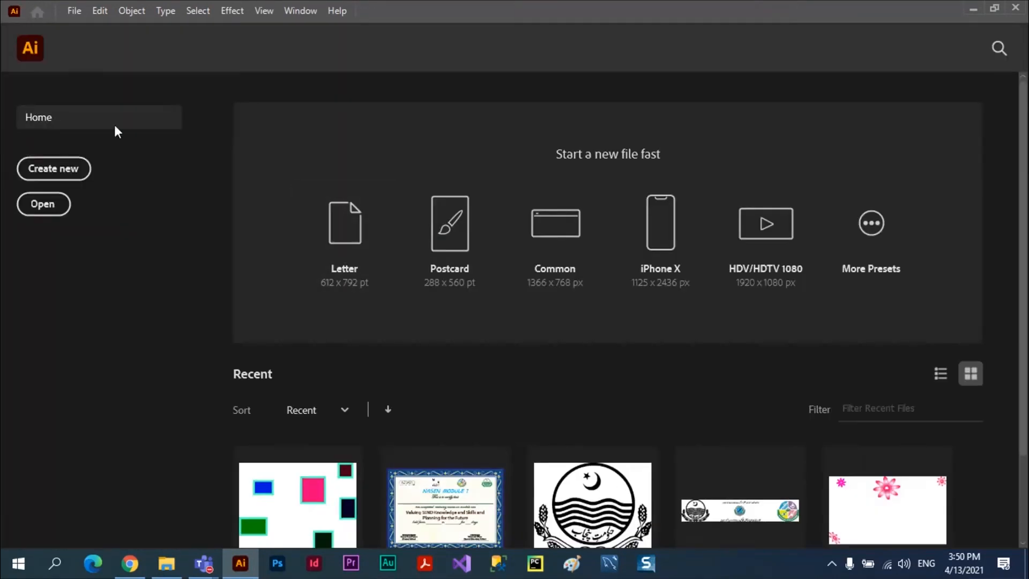
Step: Create a new document from the Web preset Common, 1366 x 768 px, and close the floating Stroke panel
click(57, 169)
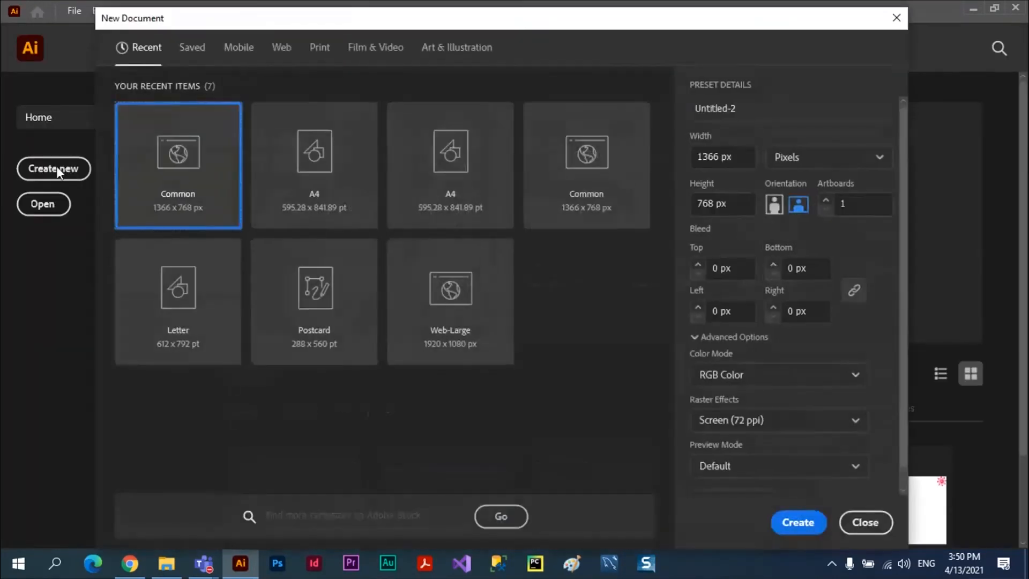
click(286, 51)
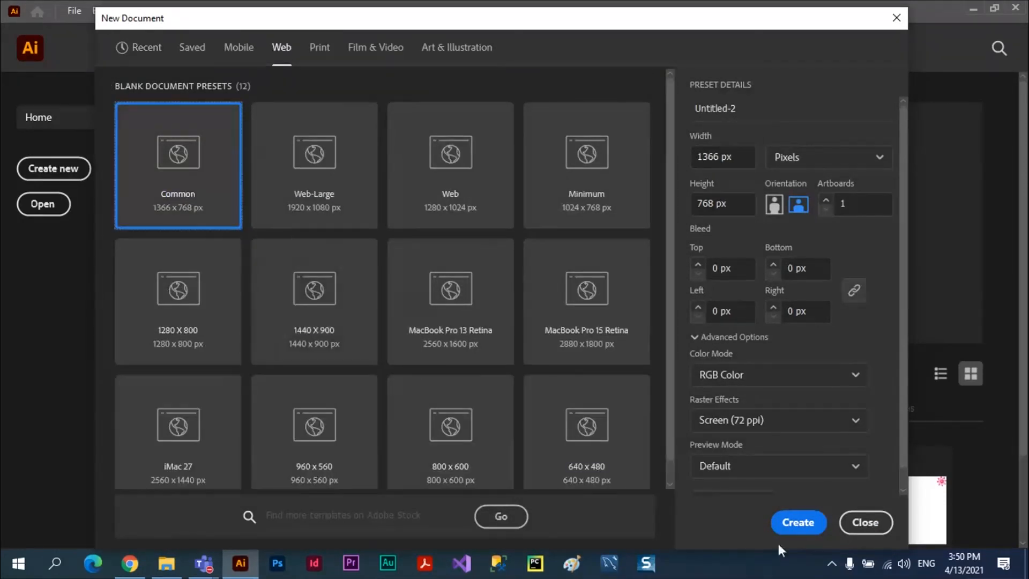
click(790, 523)
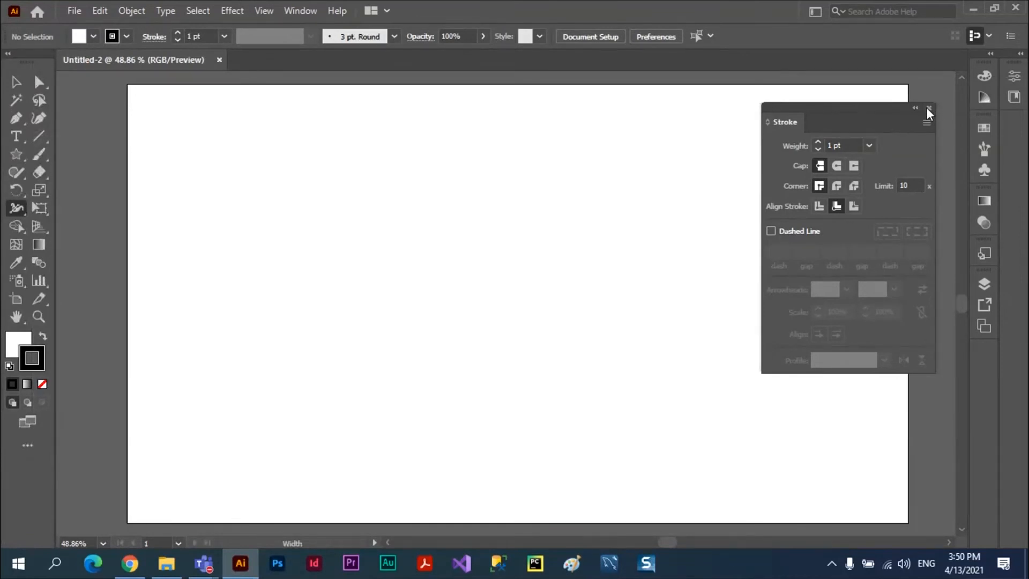
click(929, 109)
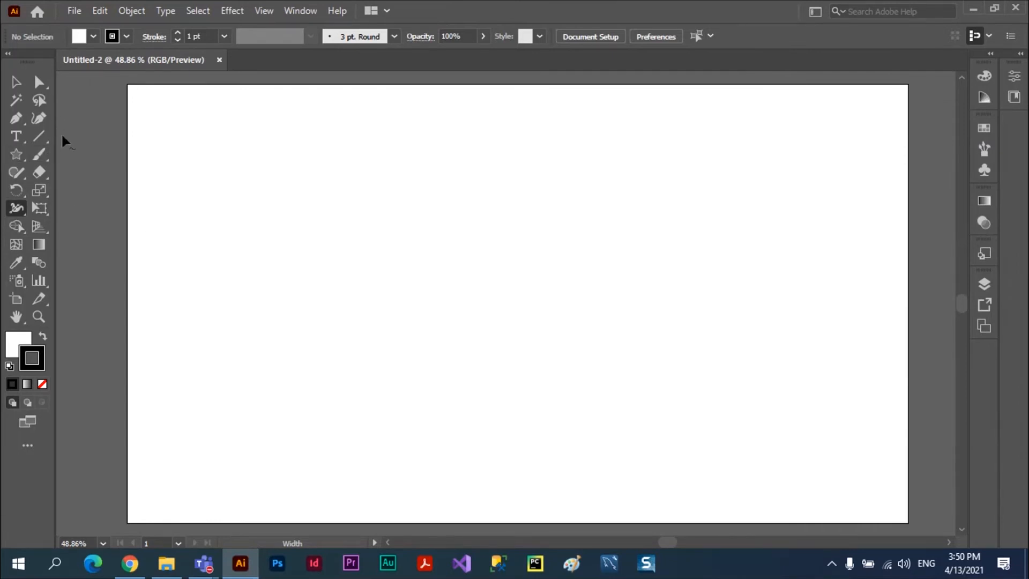
Step: Draw a closed irregular zigzag shape with ten straight-line anchor points across the artboard using the Pen tool
click(39, 120)
drag(17, 119, 64, 115)
click(201, 262)
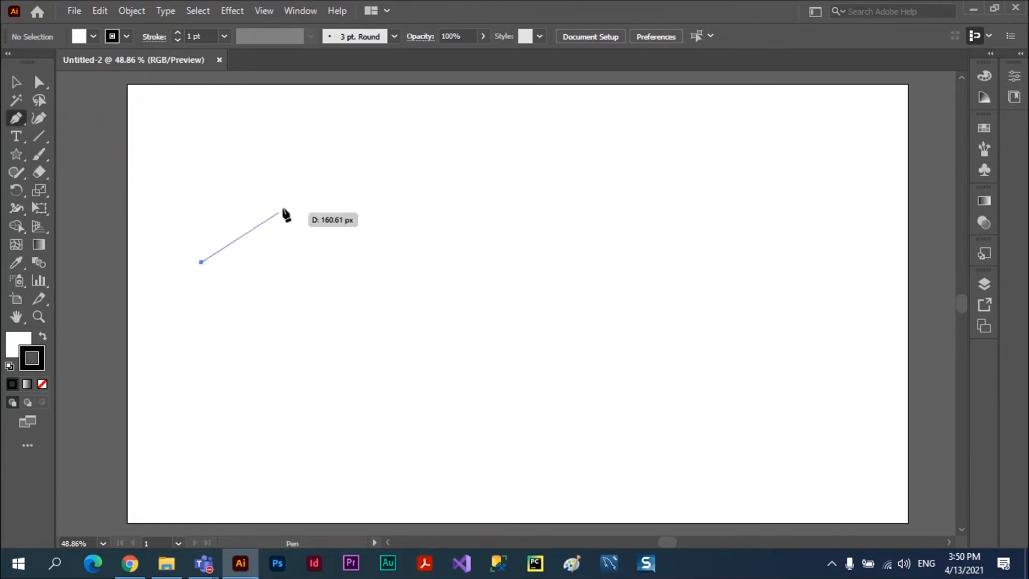
click(328, 150)
click(377, 279)
click(531, 187)
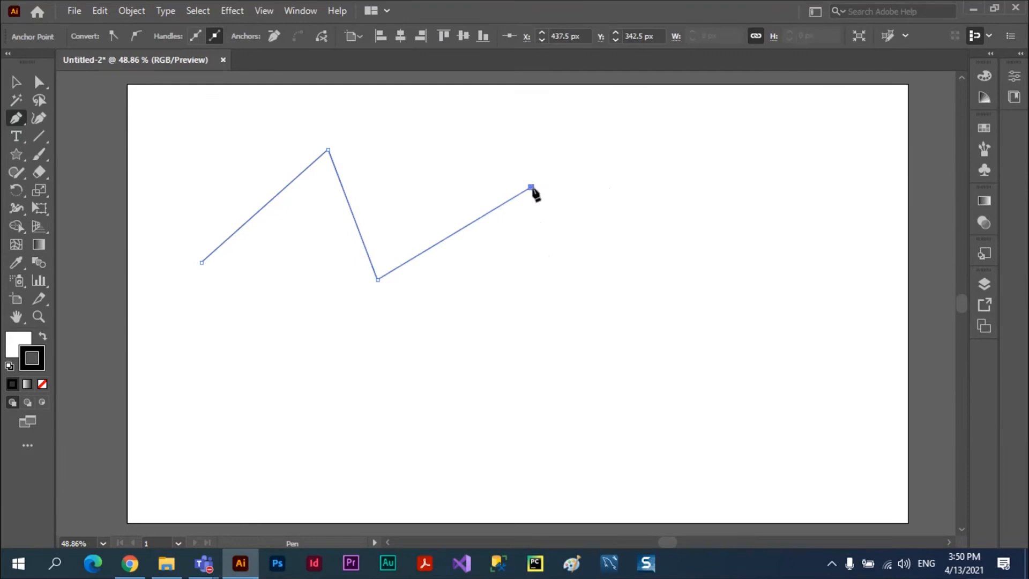
click(568, 344)
click(719, 401)
click(464, 424)
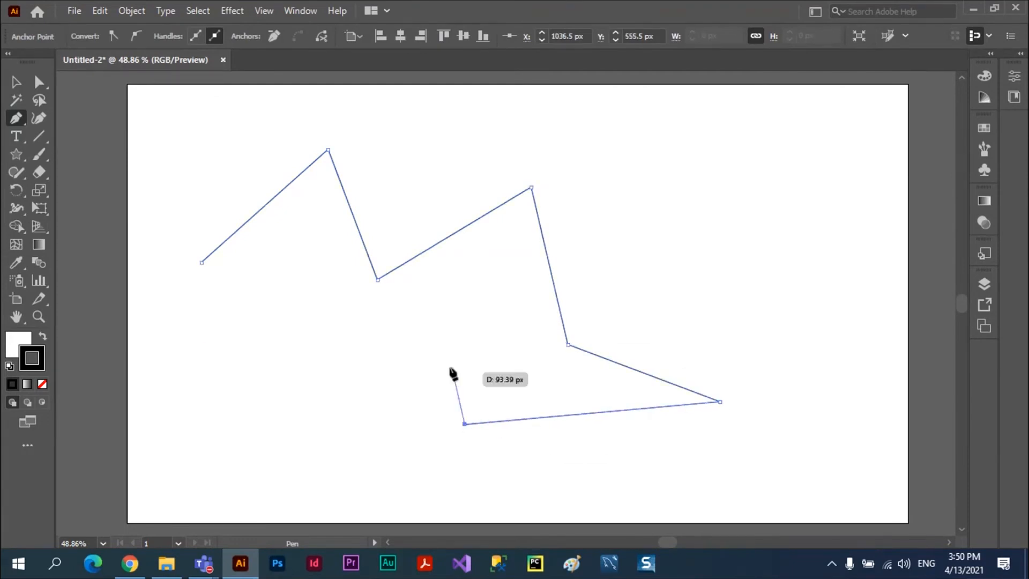
click(430, 342)
click(331, 441)
click(304, 336)
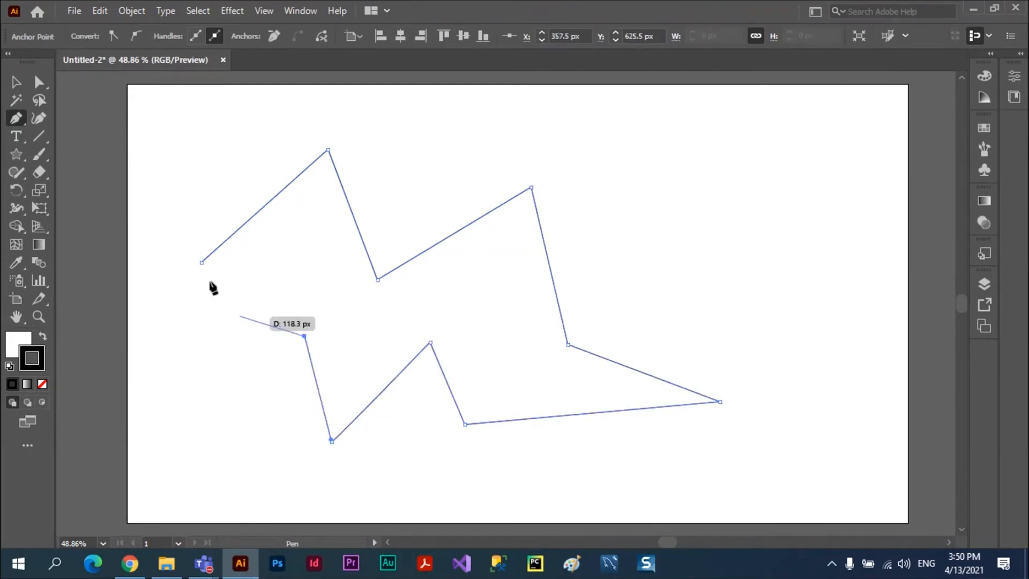
click(201, 262)
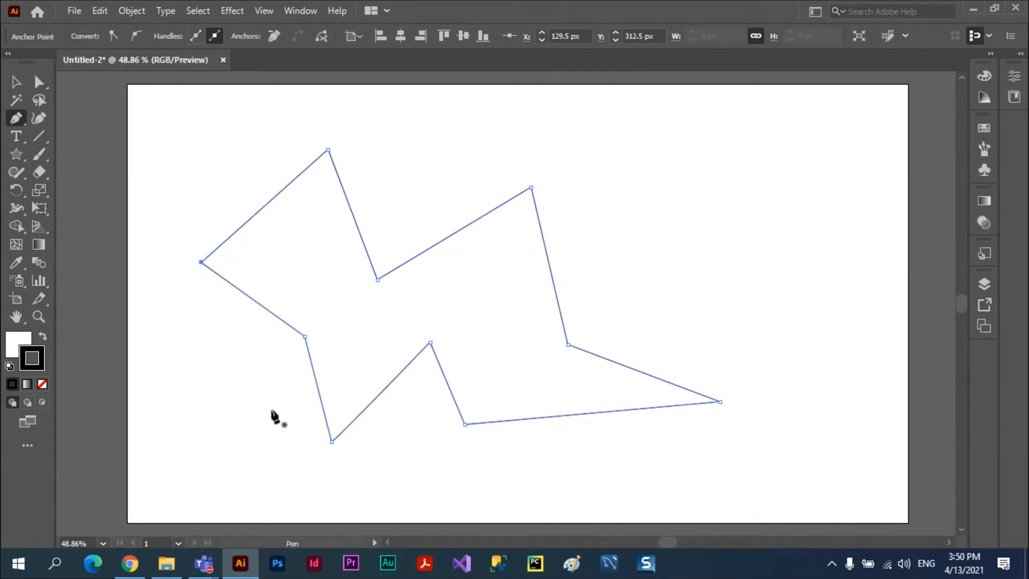
Step: Draw a small five-pointed star in the artboard's upper right and a small hexagon below and to the right of it
click(16, 155)
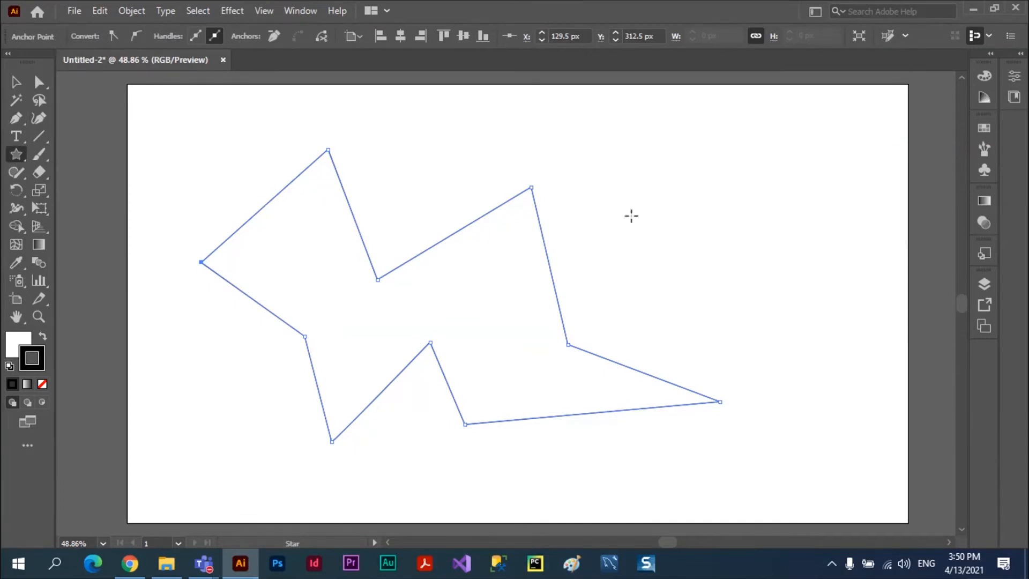
drag(655, 184, 685, 228)
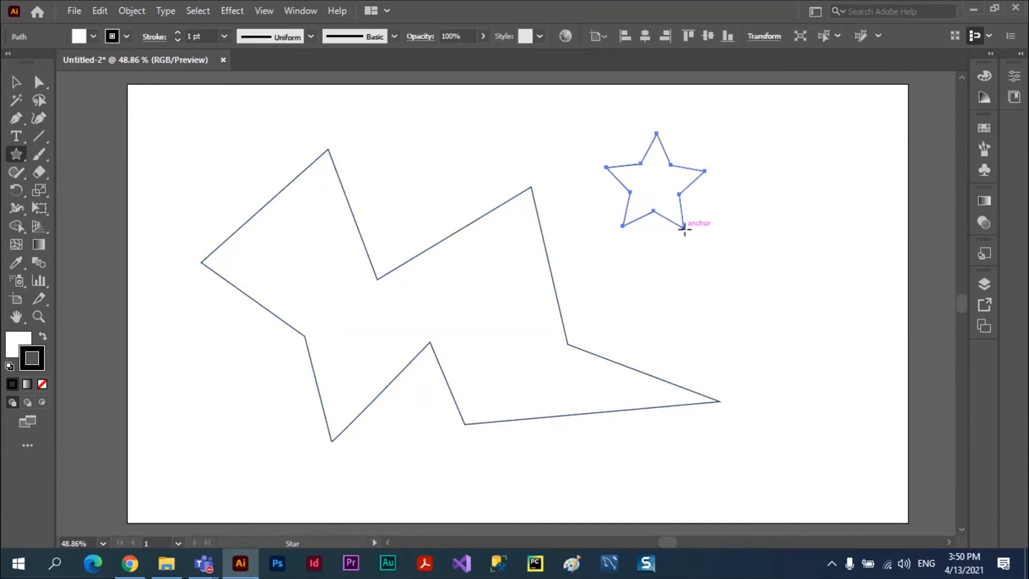
click(19, 157)
click(90, 212)
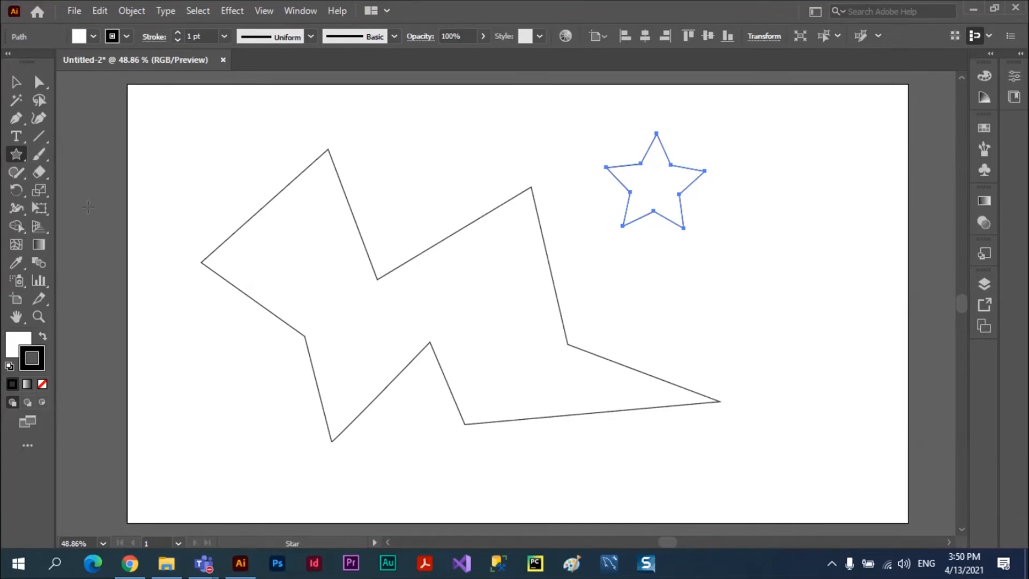
drag(756, 264, 777, 302)
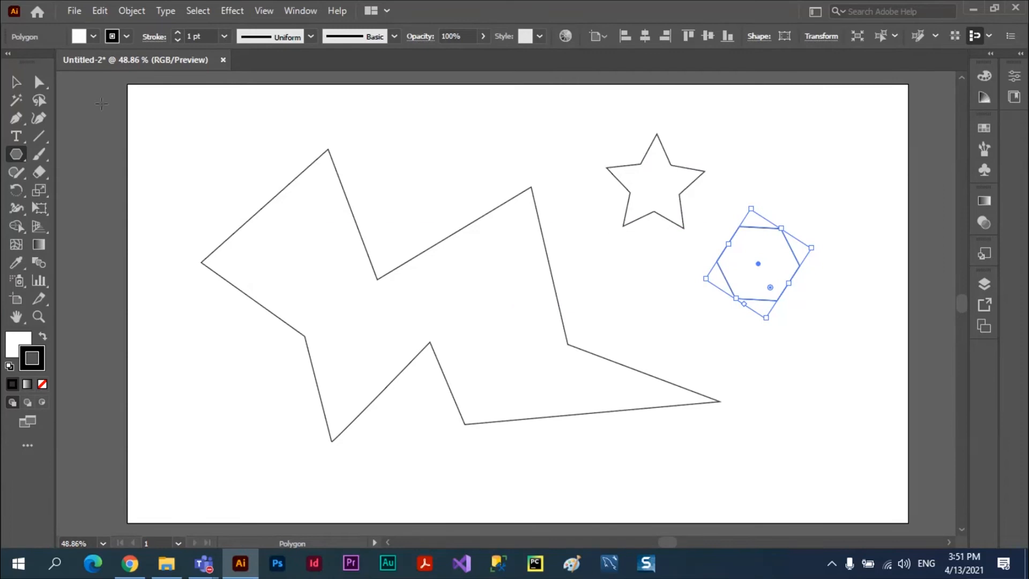
Step: Collapse the toolbox to a single column and display the Direct Selection and Group Selection tool variants
click(8, 54)
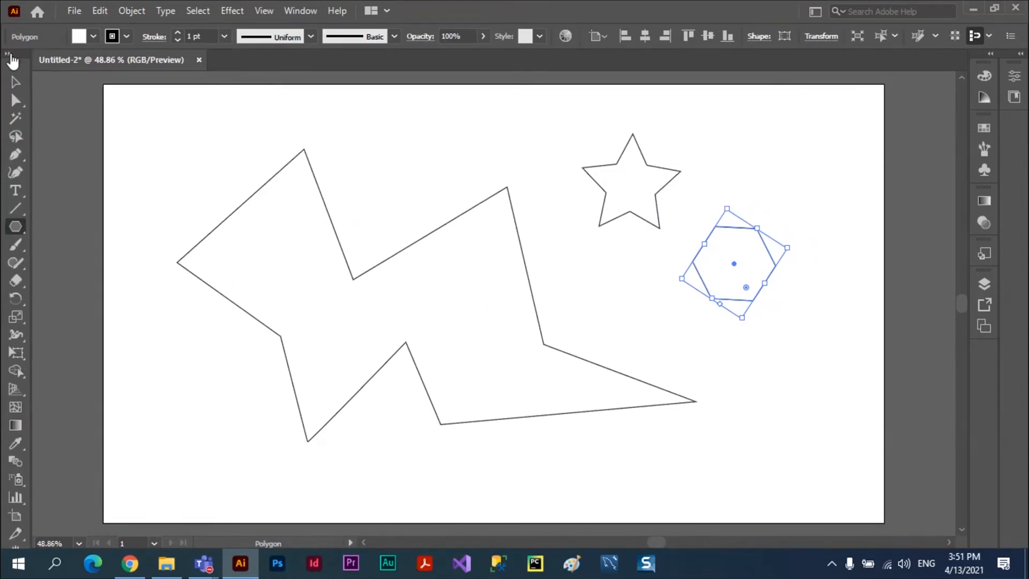
click(15, 226)
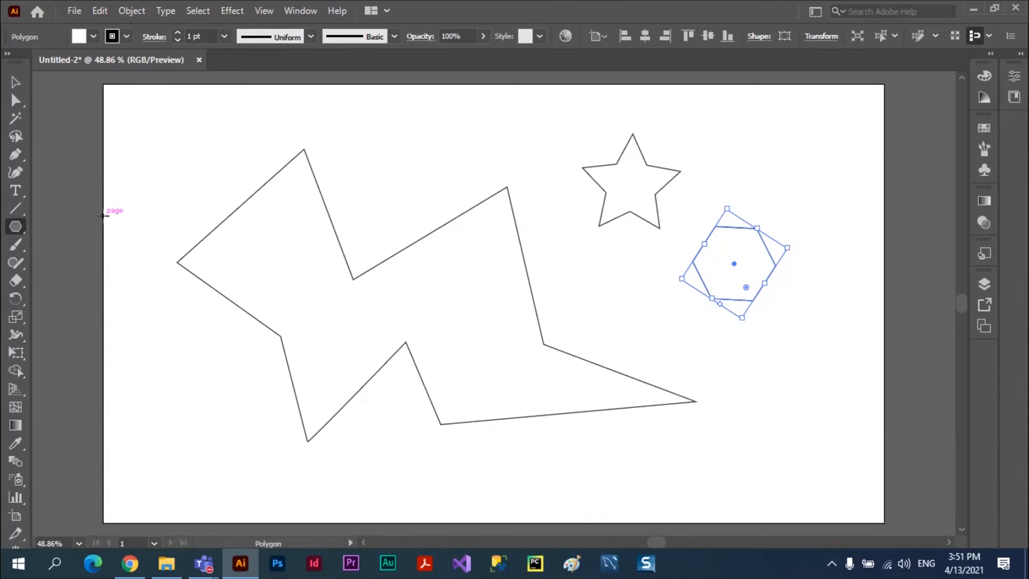
click(16, 101)
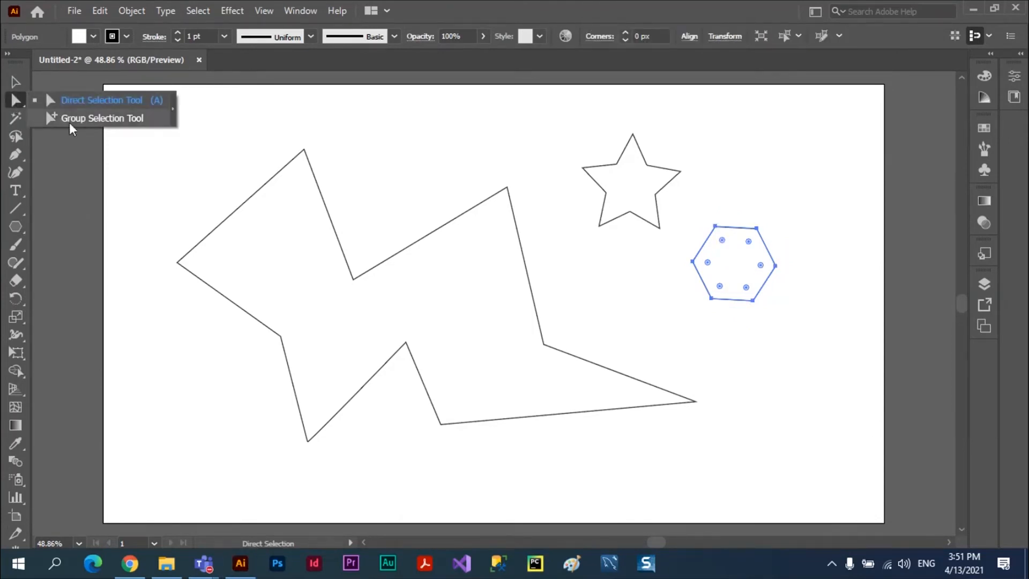
Step: Select the zigzag shape with the Selection tool and move it slightly left and down on the artboard
click(16, 83)
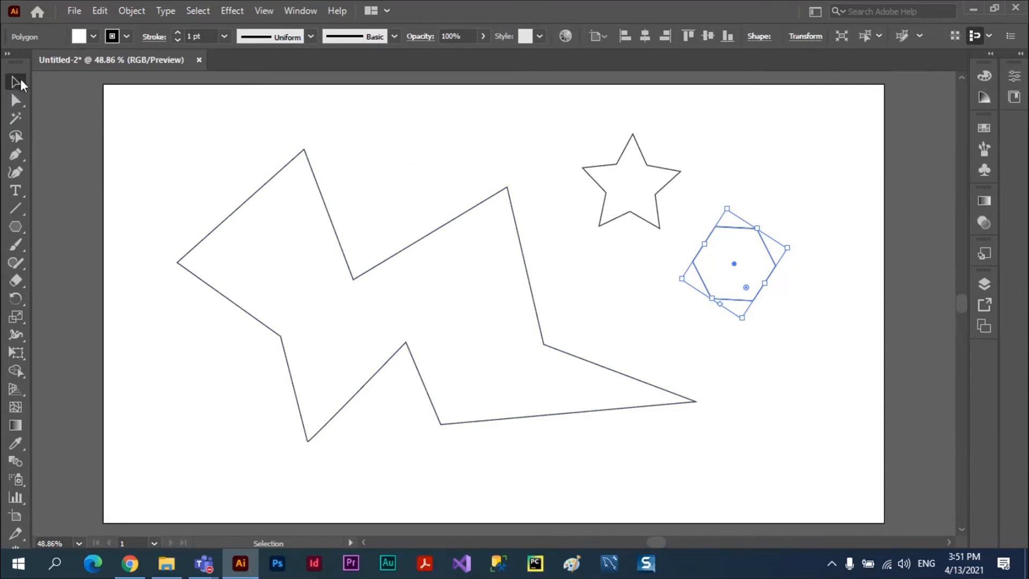
click(303, 150)
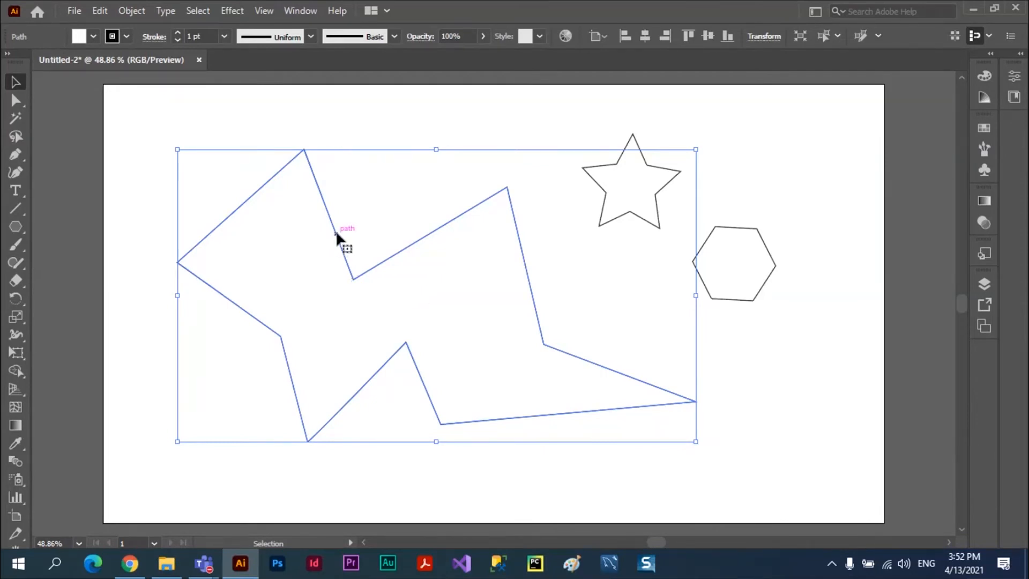
drag(336, 232, 294, 230)
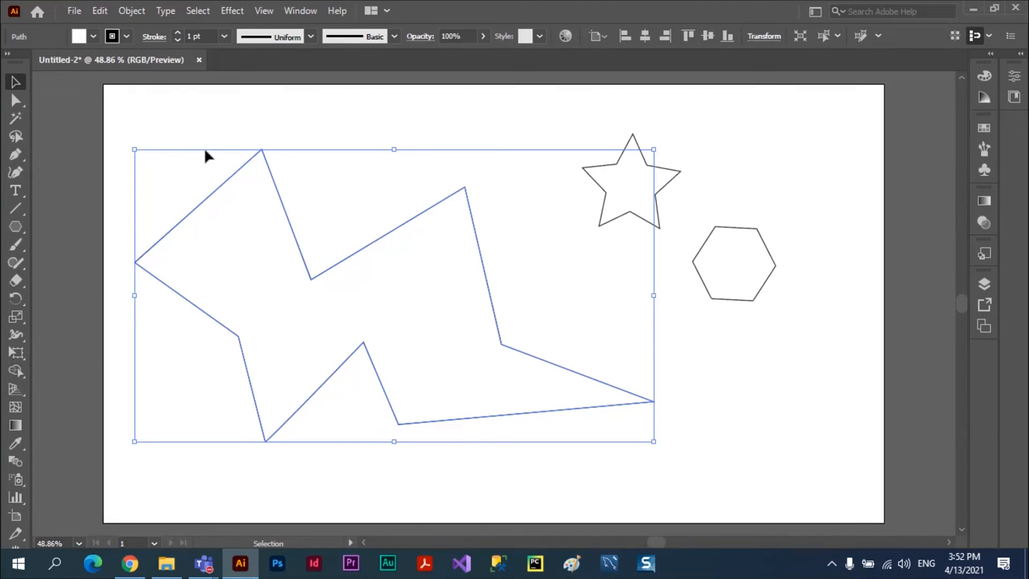
drag(204, 147, 241, 182)
click(240, 166)
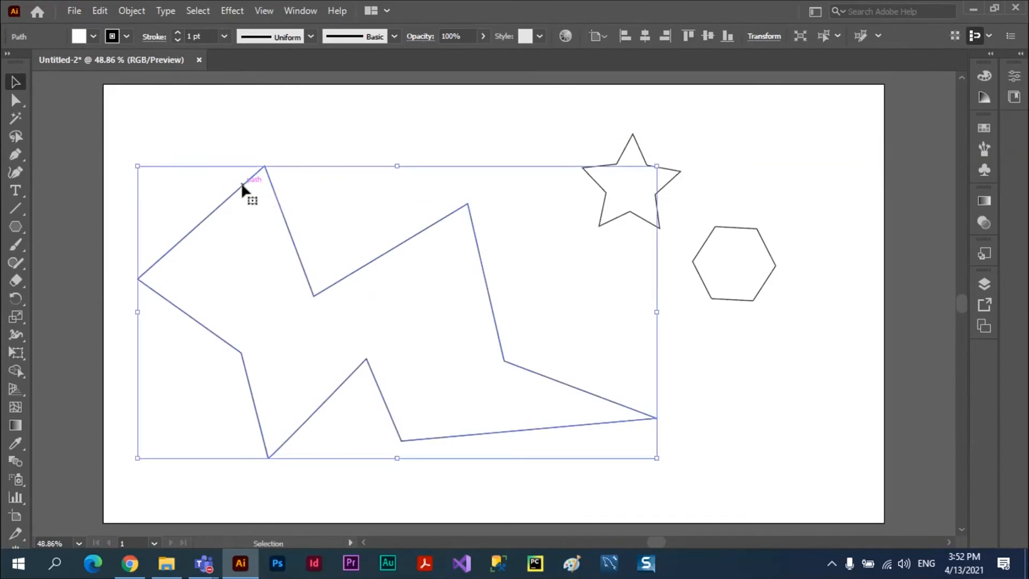
Step: Shrink the zigzag shape to about 60 percent of its width and height and reposition it in the artboard's left half
drag(139, 165, 311, 277)
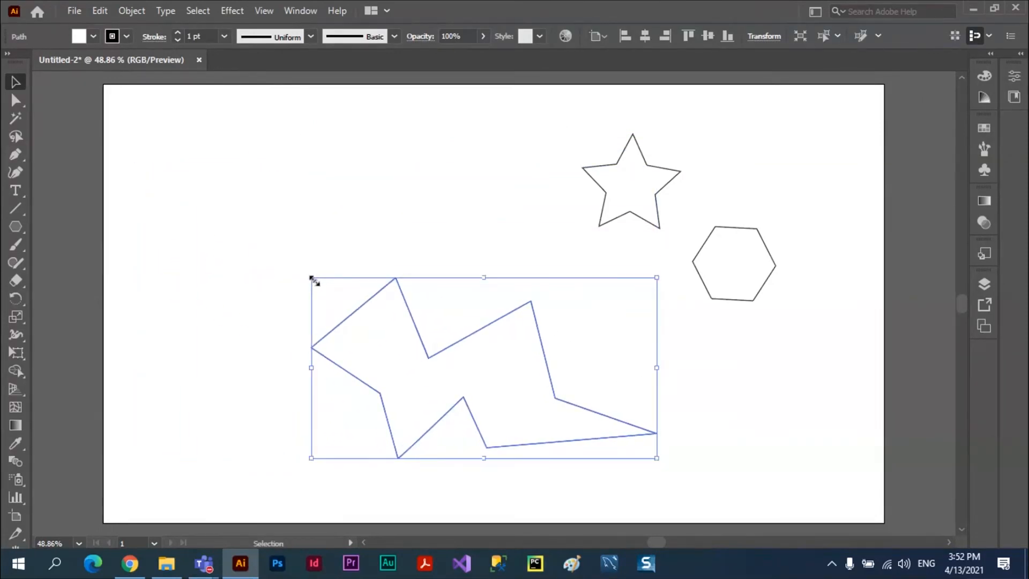
drag(403, 293, 288, 221)
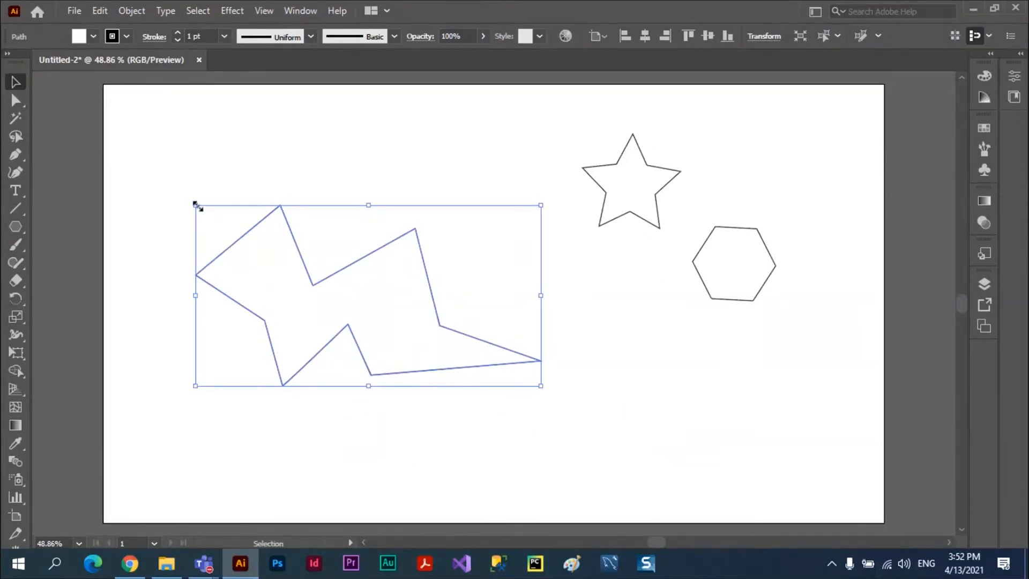
drag(195, 385, 230, 385)
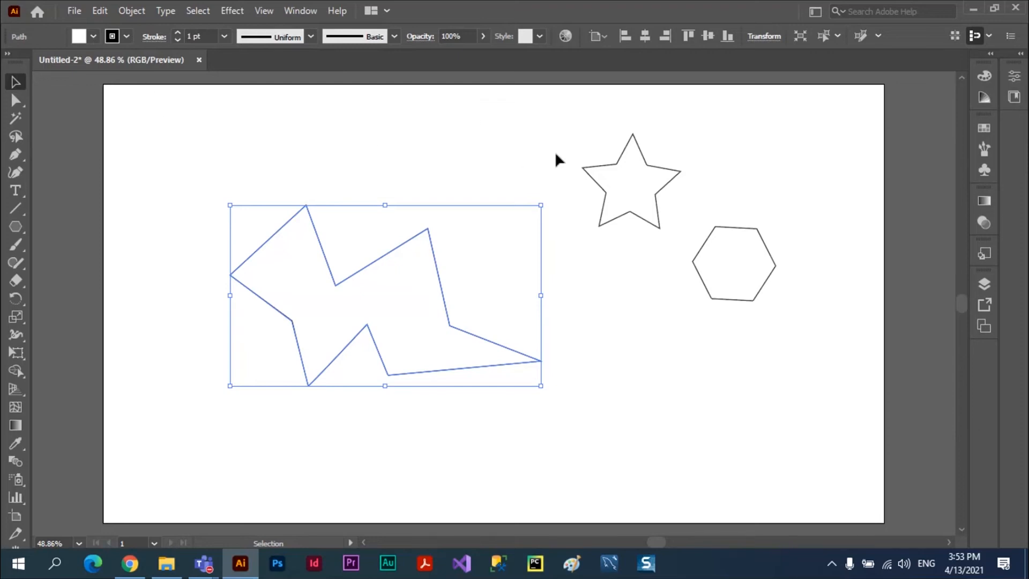
Step: Reduce the hexagon to four sides with rounded corners and deselect it
click(596, 169)
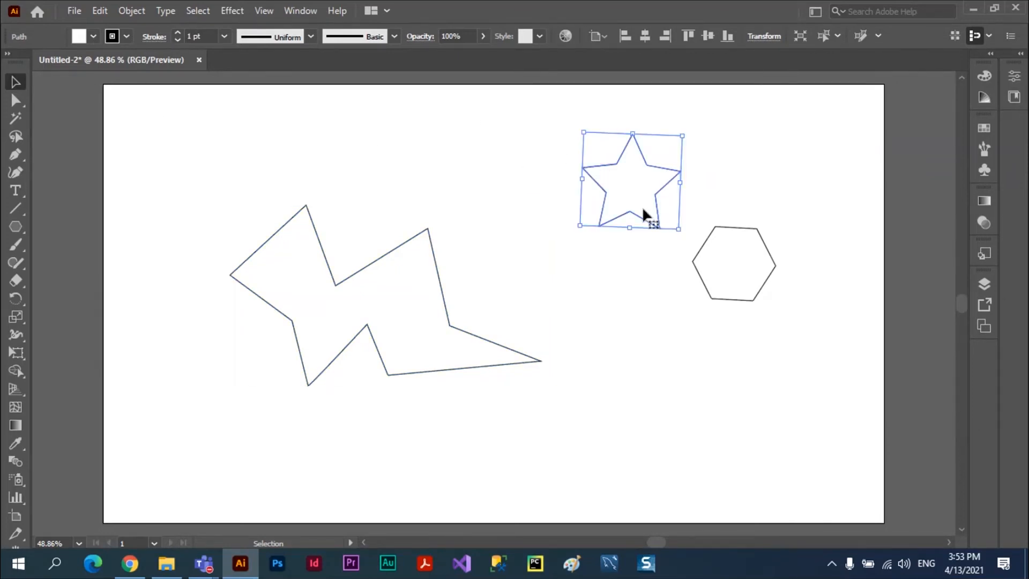
click(731, 226)
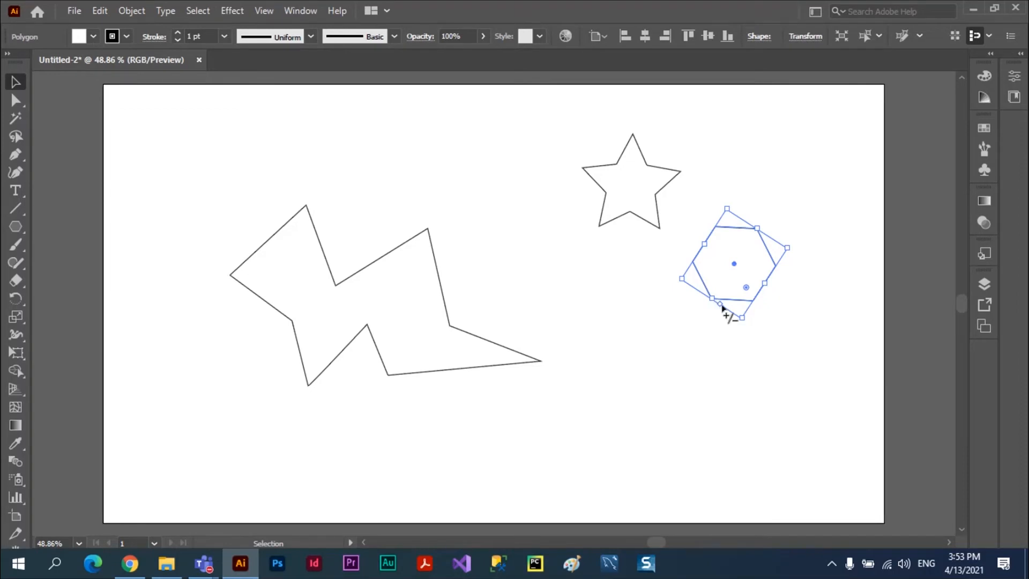
drag(722, 306, 737, 279)
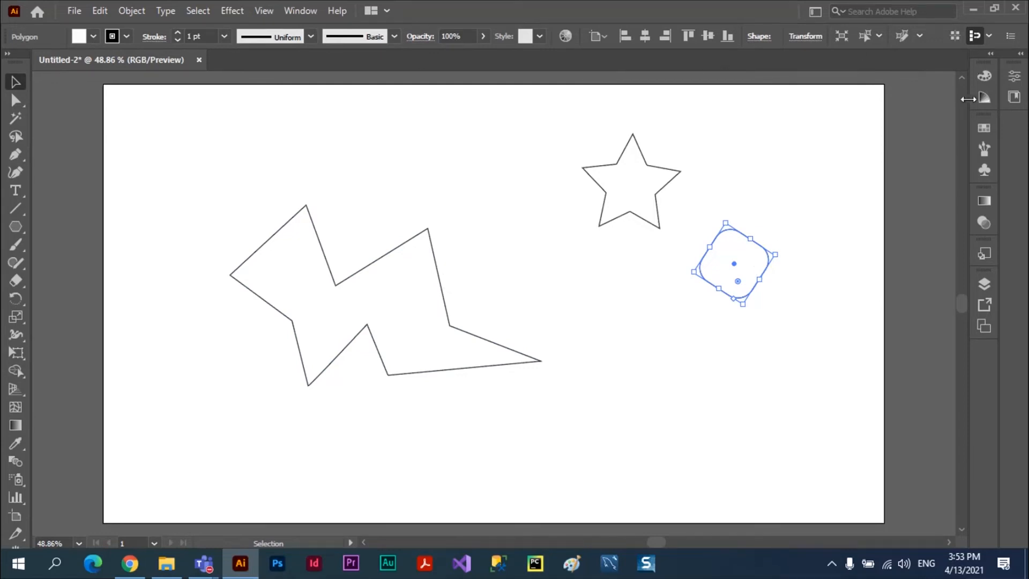
click(15, 81)
click(316, 150)
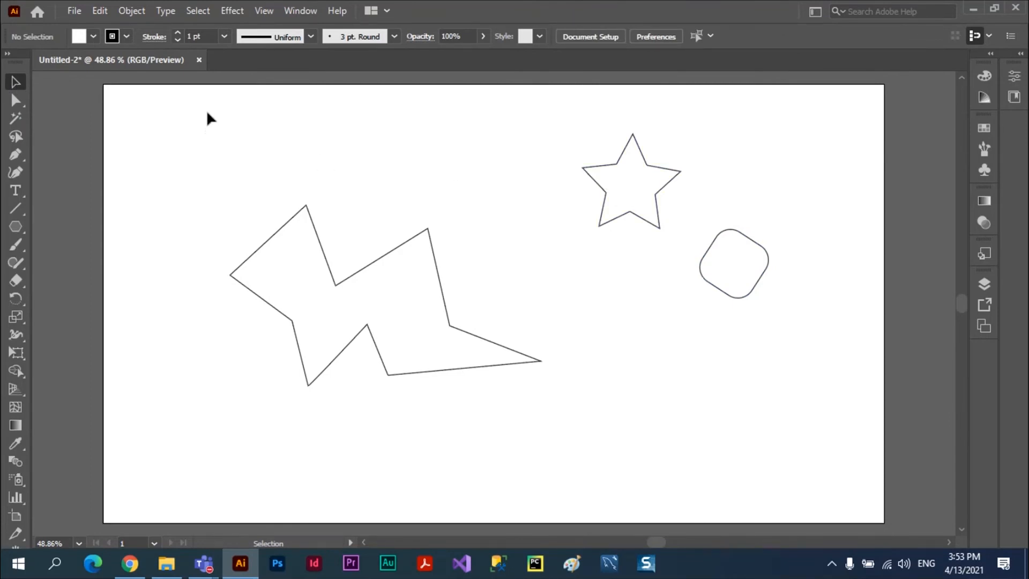
Step: Marquee-select the zigzag shape on its own and together with the star by enclosing only part of each
drag(206, 113, 378, 171)
drag(204, 114, 468, 247)
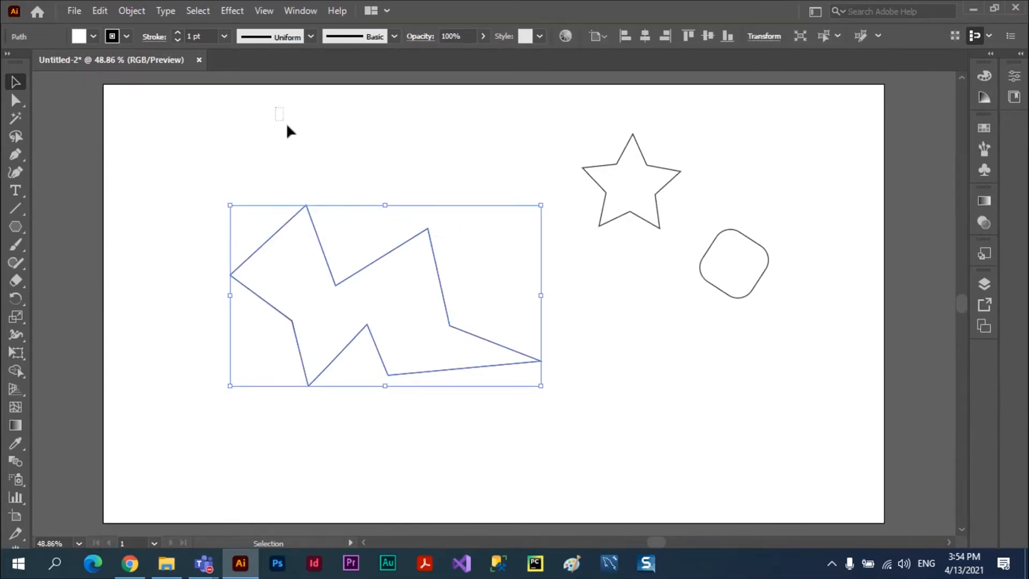
drag(354, 160, 609, 283)
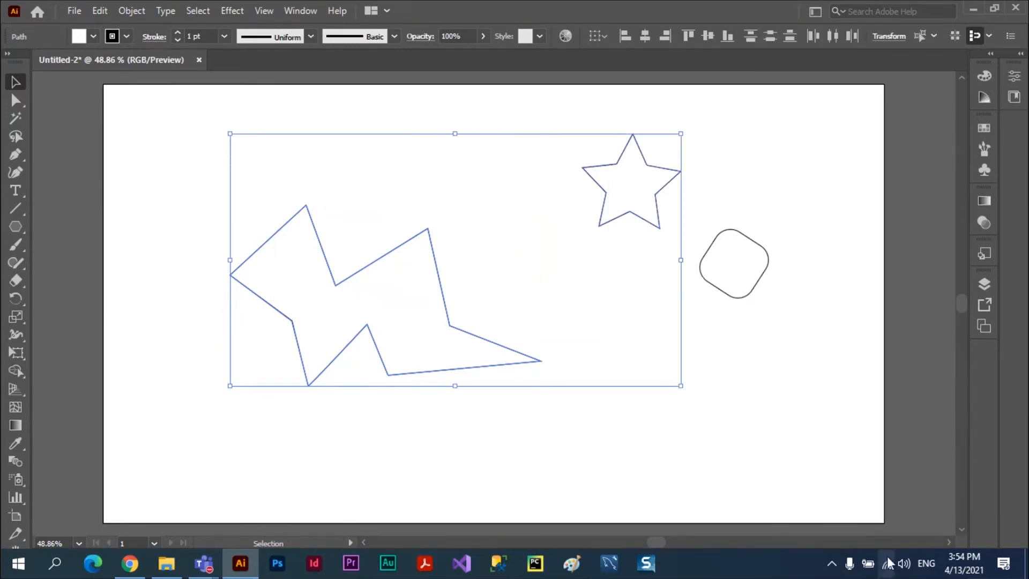
Step: Marquee-select the zigzag, star and rounded square together, starting from the artboard's lower right, and deselect them
drag(860, 503, 760, 389)
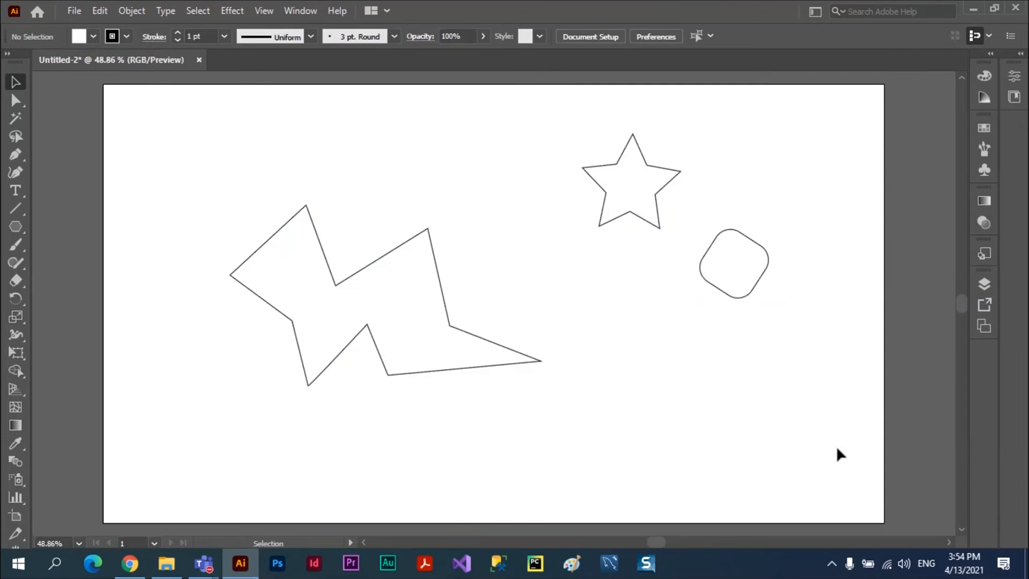
drag(859, 444, 585, 200)
click(782, 439)
drag(812, 477, 422, 214)
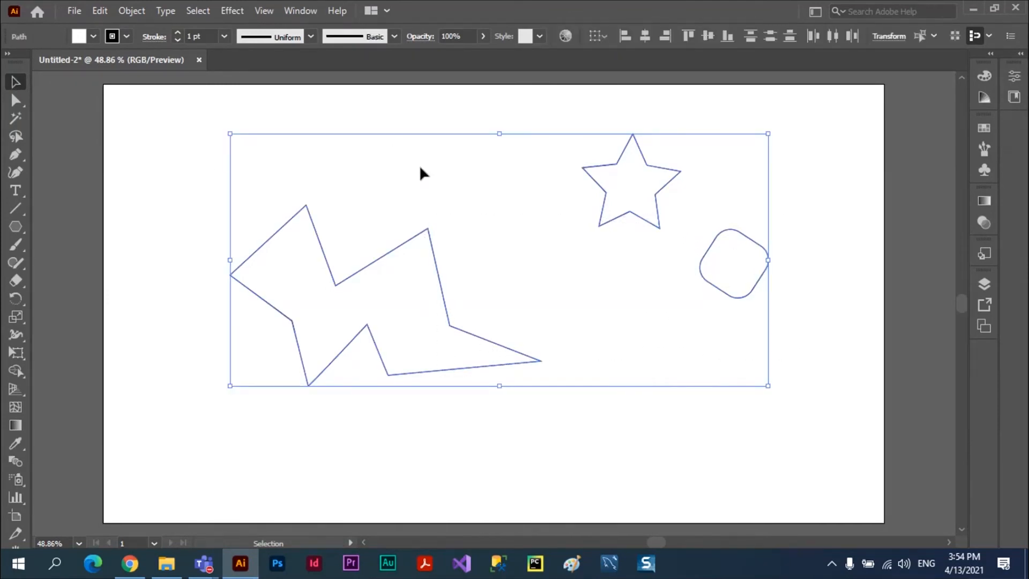
click(344, 117)
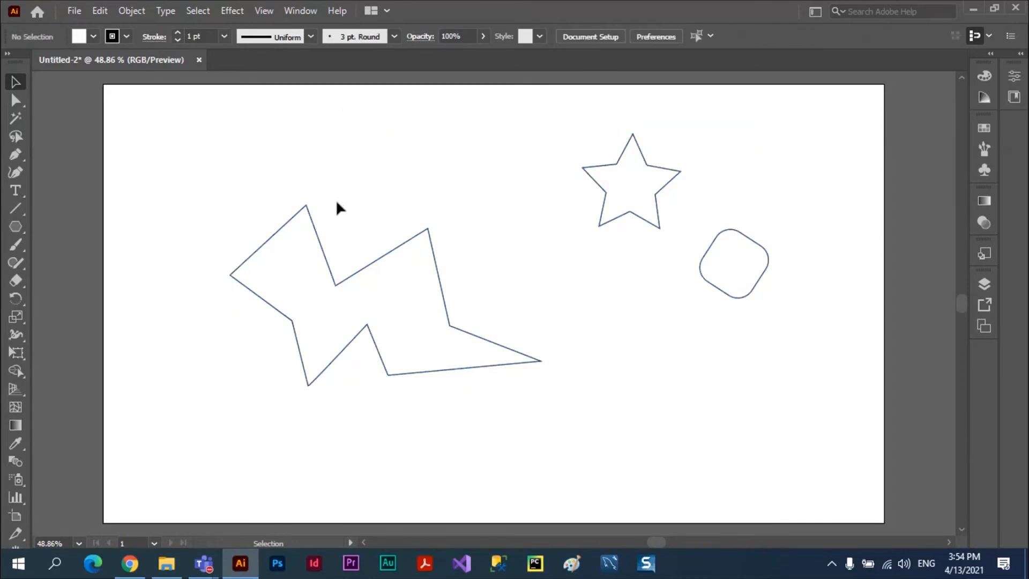
Step: Select the zigzag shape and add the star and the rounded square to the selection one by one
click(309, 213)
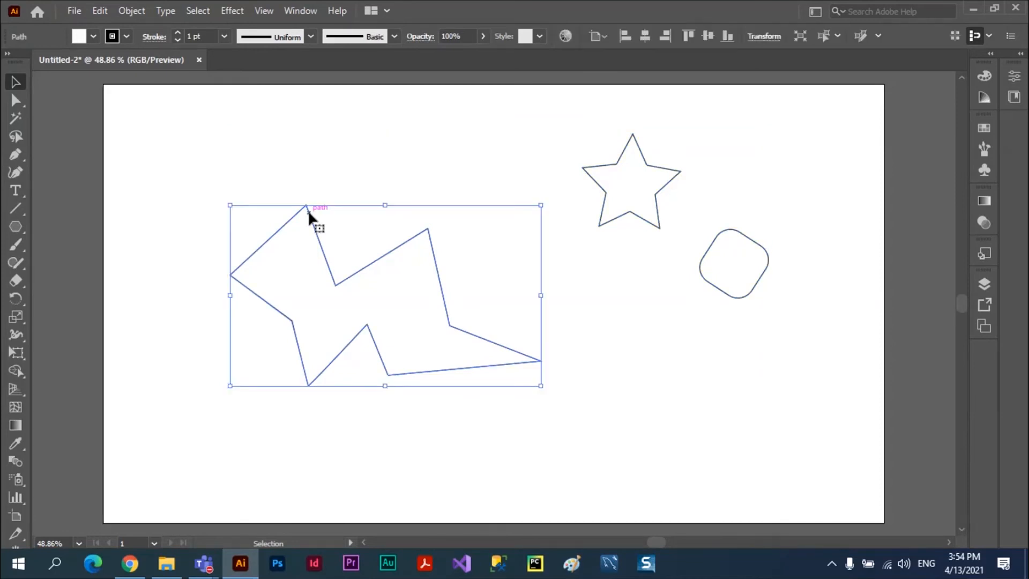
shift+click(613, 166)
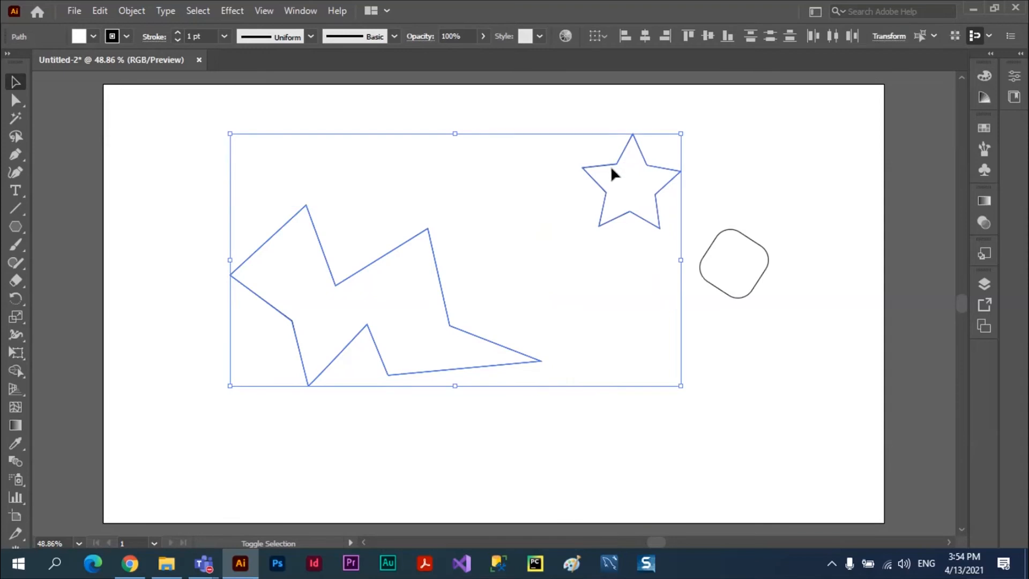
shift+click(749, 242)
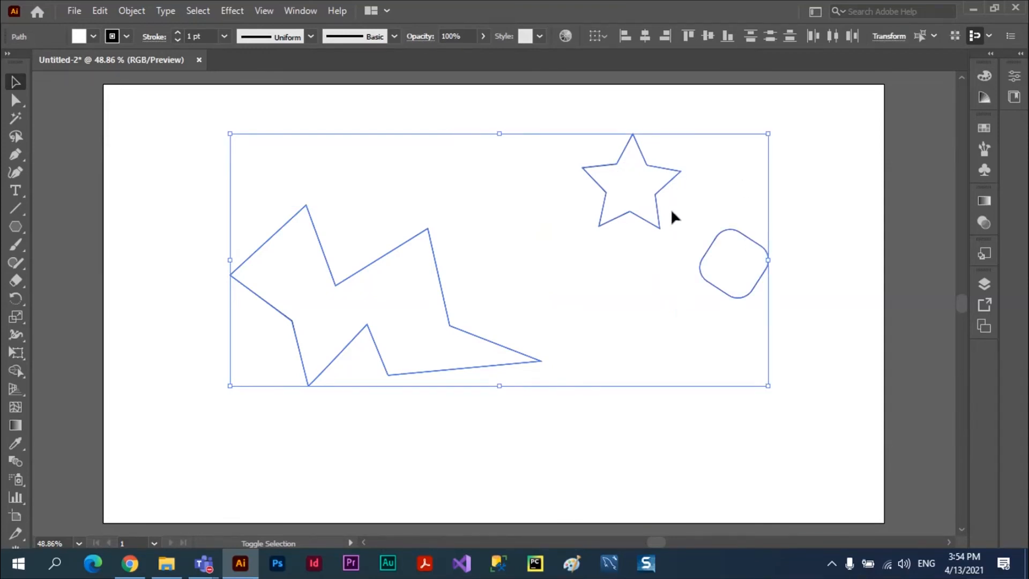
Step: Remove the star, the rounded square and the zigzag from the selection one at a time
shift+click(662, 170)
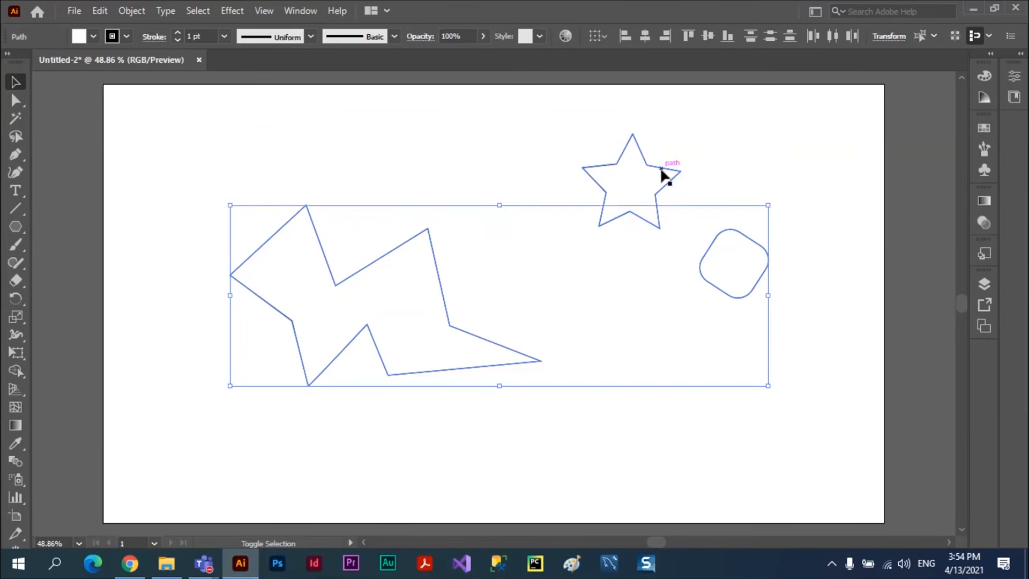
shift+click(706, 248)
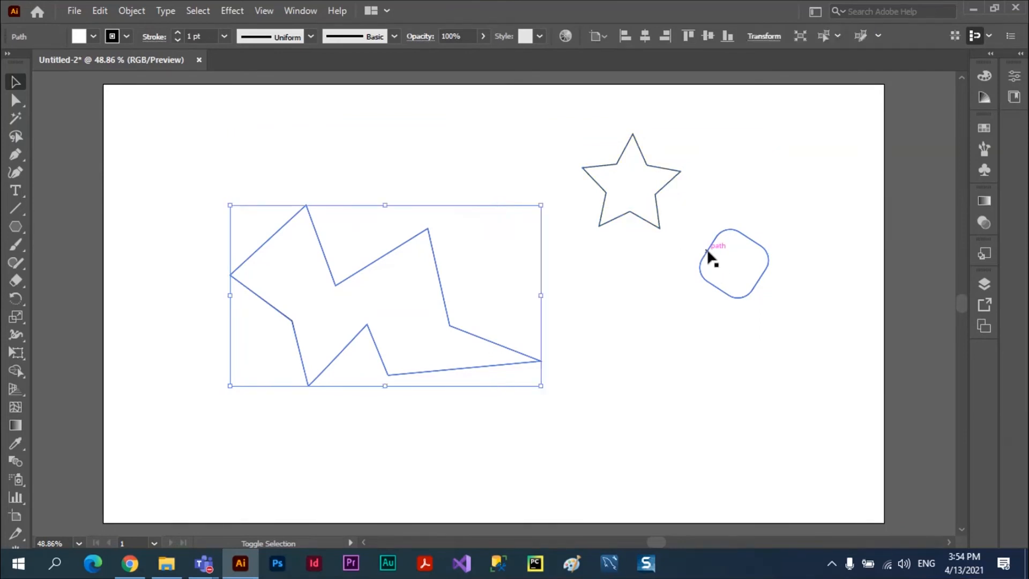
shift+click(434, 255)
click(434, 258)
shift+click(434, 256)
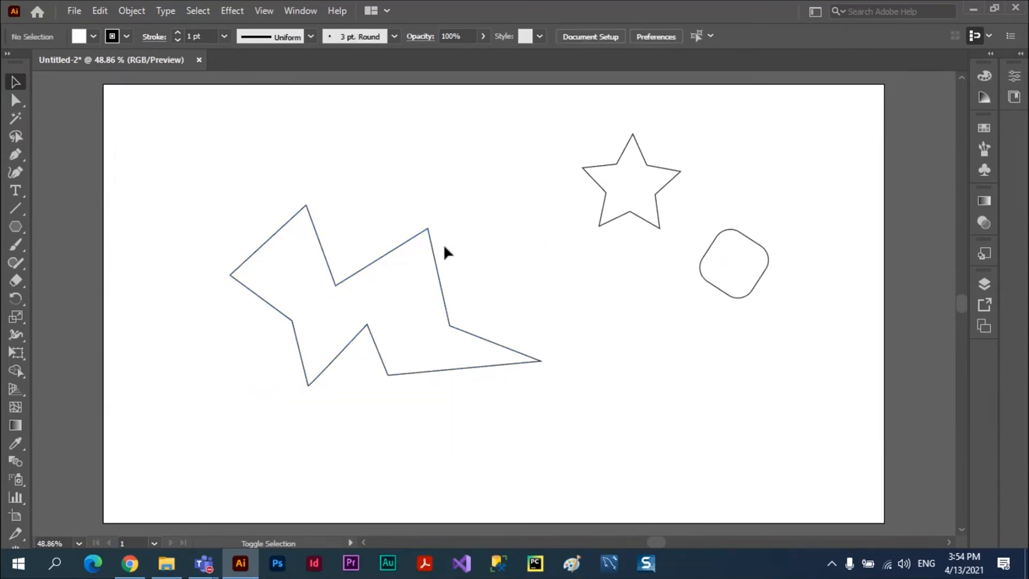
Step: Select the zigzag again, add the star to the selection and take the star back out
click(433, 256)
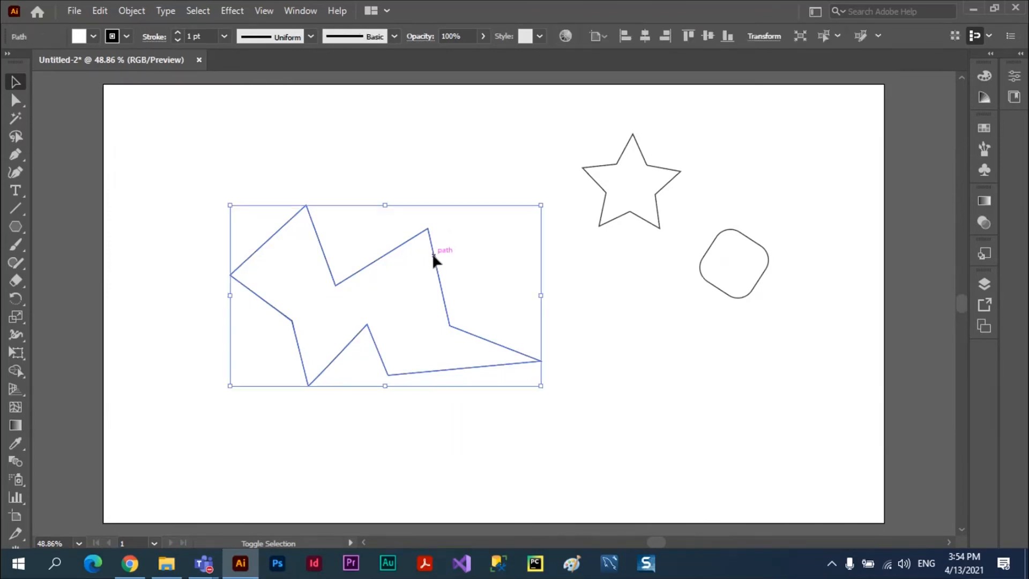
shift+click(597, 168)
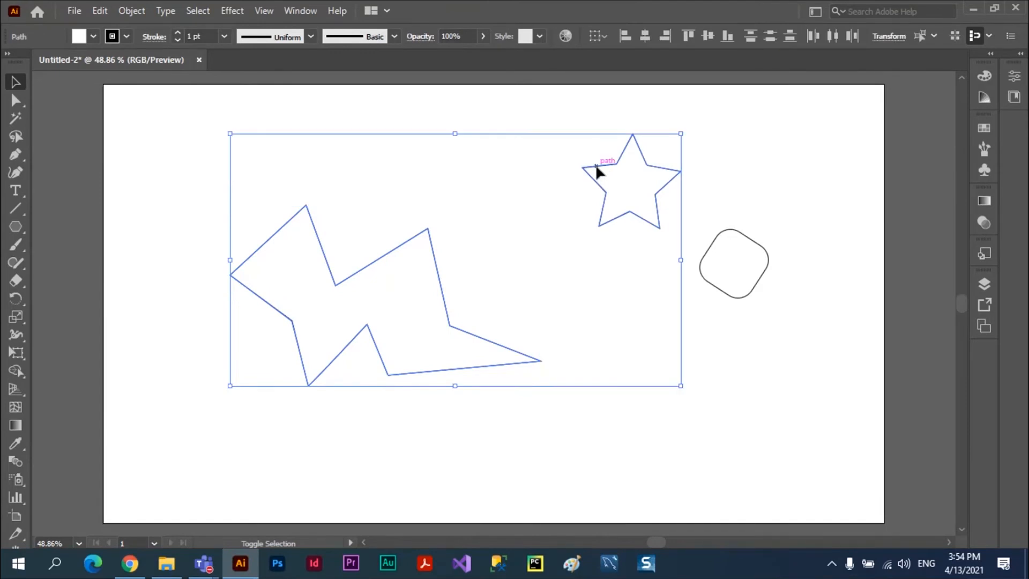
shift+click(596, 169)
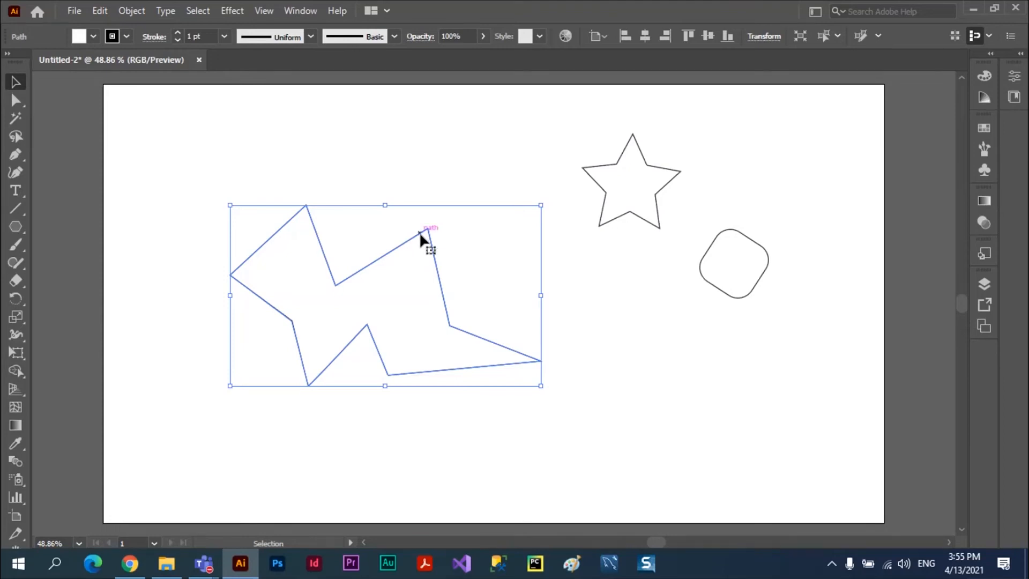
Step: Place four copies of the zigzag at the artboard's upper middle, upper right, lower middle and lower right, and select the upper-middle copy
drag(419, 232, 527, 157)
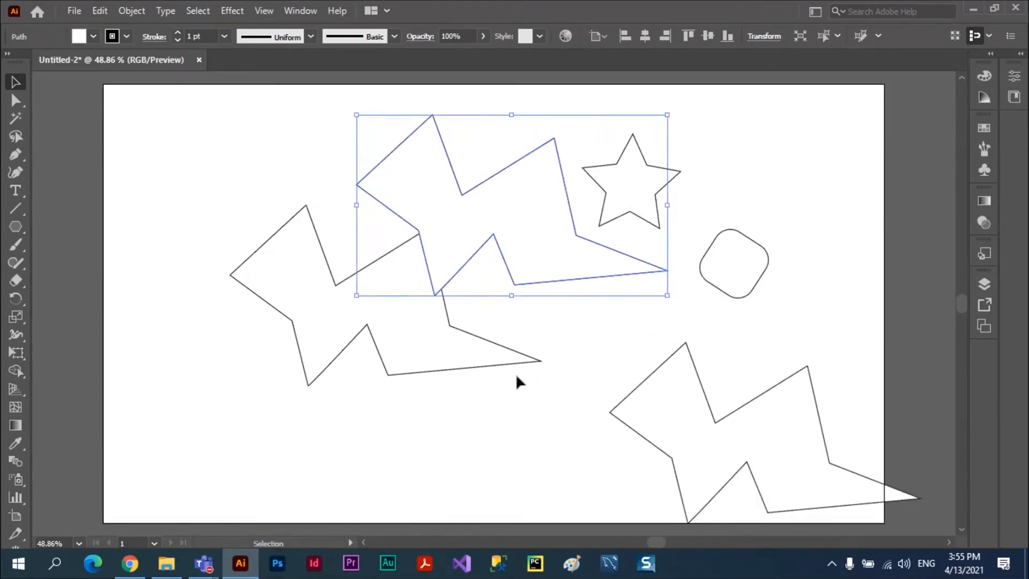
drag(526, 162, 541, 389)
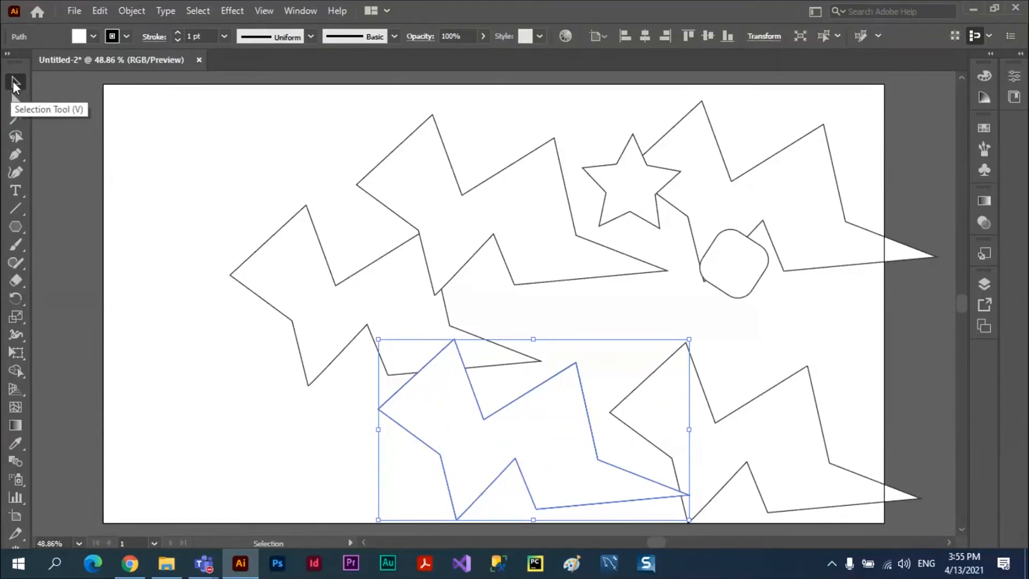
click(400, 144)
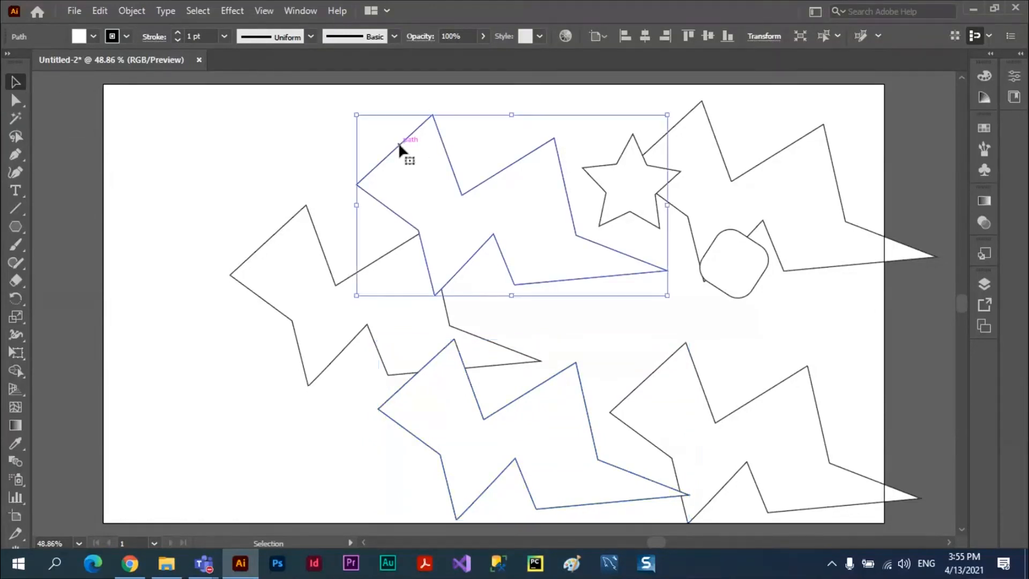
Step: Stretch the original zigzag's leftmost anchor point out toward the artboard's left edge with the Direct Selection tool
click(15, 104)
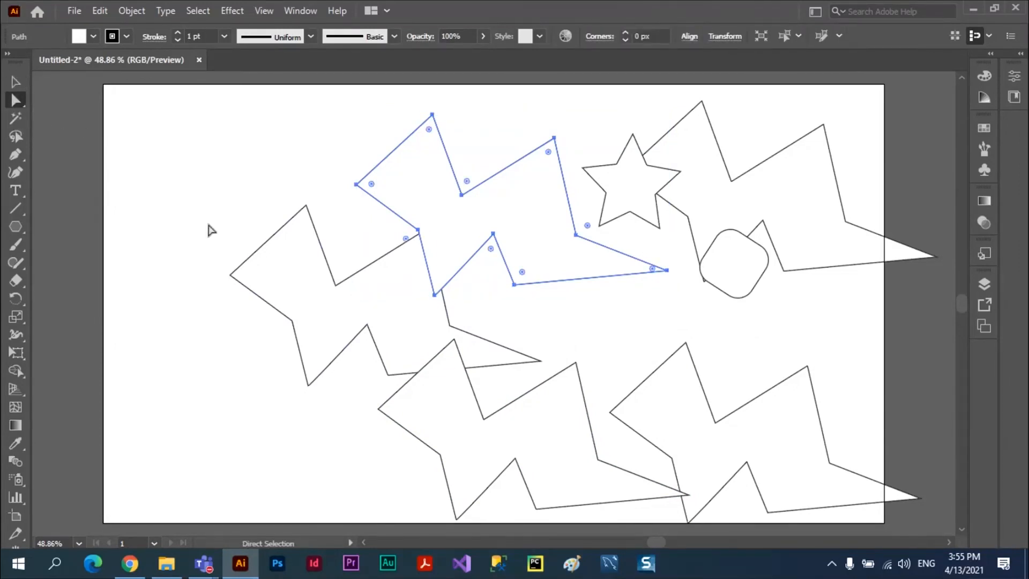
click(231, 276)
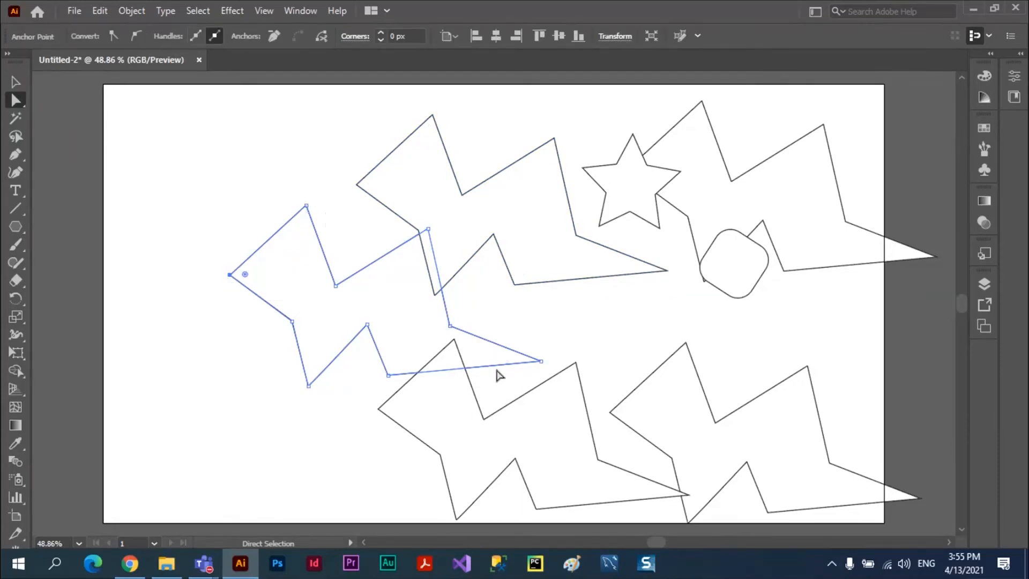
click(231, 277)
click(231, 276)
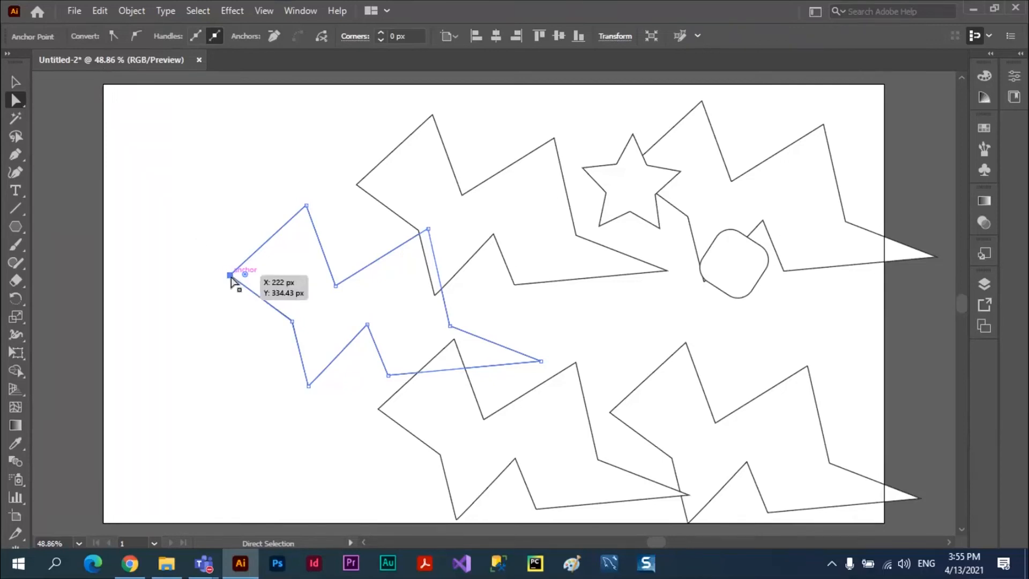
drag(231, 276, 124, 254)
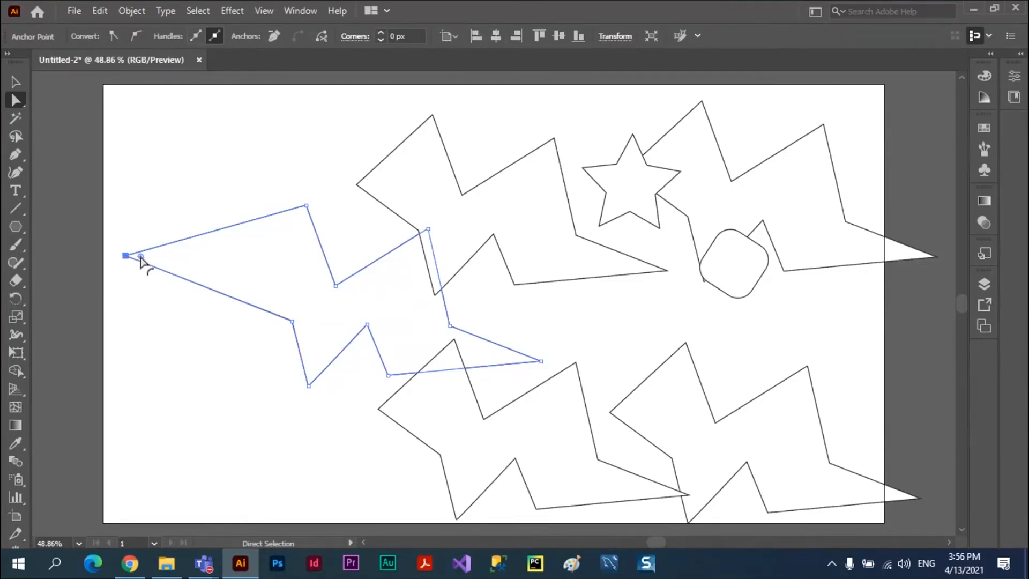
Step: Round the original zigzag's stretched left tip, spread its two anchors apart vertically, and reposition the next two anchor points on the lower outline
drag(141, 257, 156, 181)
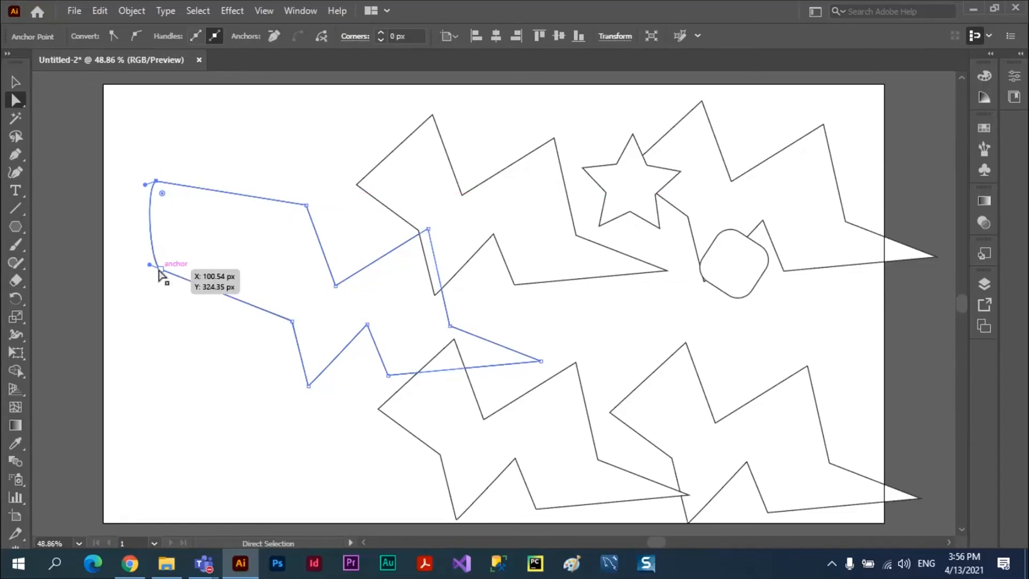
drag(165, 274, 151, 307)
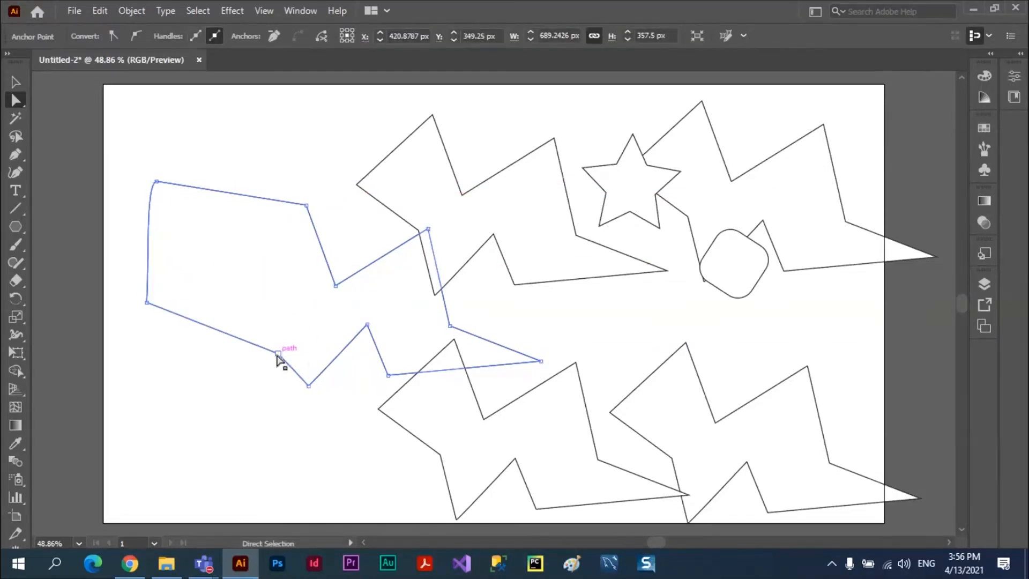
drag(279, 355, 282, 266)
drag(308, 385, 260, 412)
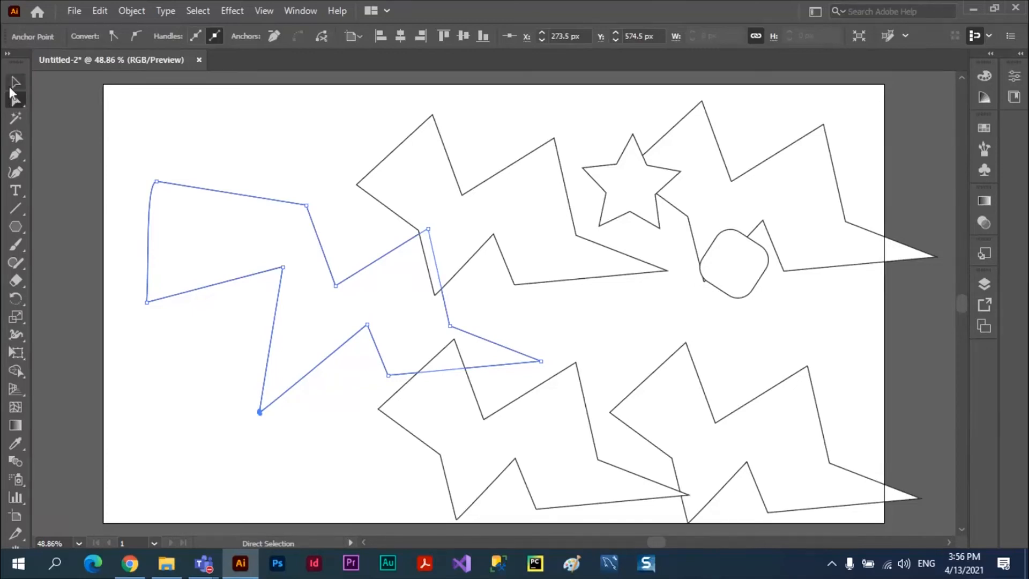
Step: Move the whole reshaped zigzag up and left past the artboard's edge, and pull its upper corner anchor point up and right
click(16, 83)
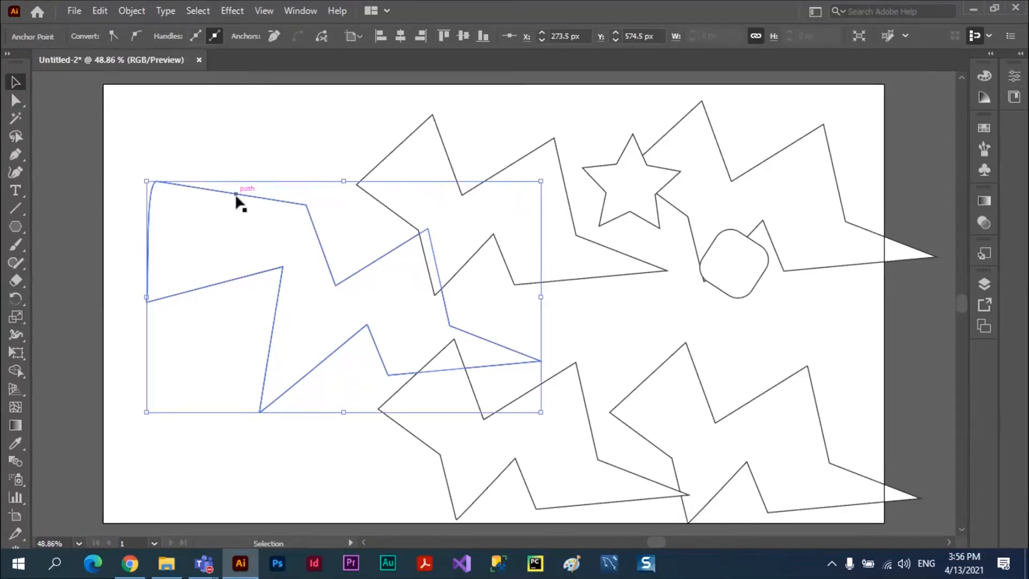
drag(235, 196, 120, 154)
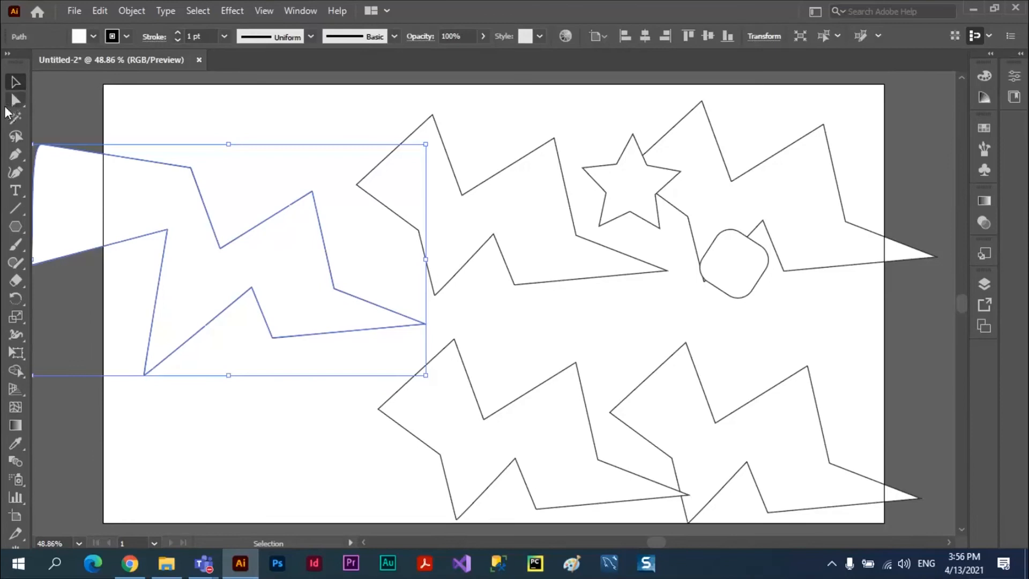
click(15, 101)
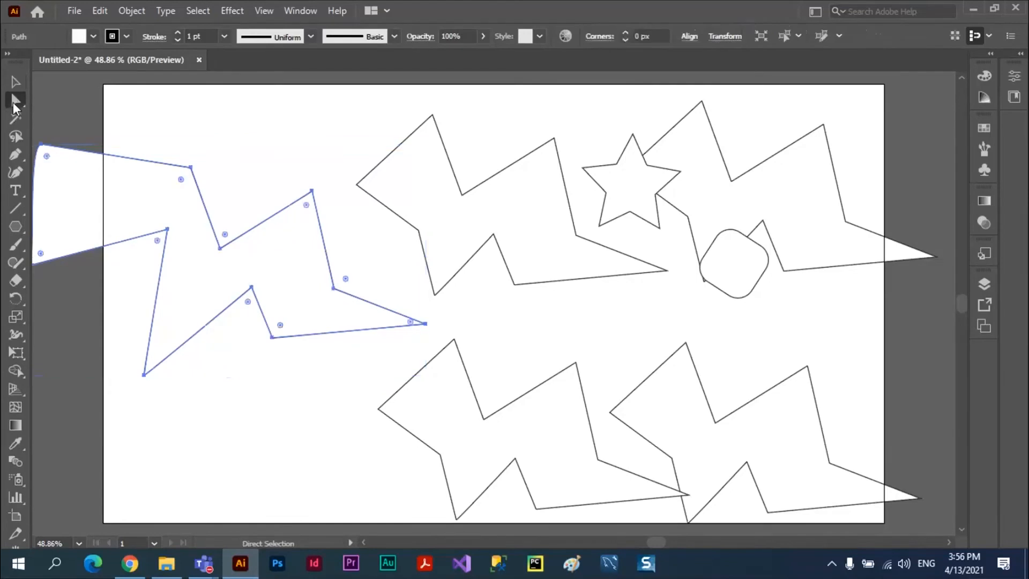
click(192, 169)
drag(193, 169, 244, 136)
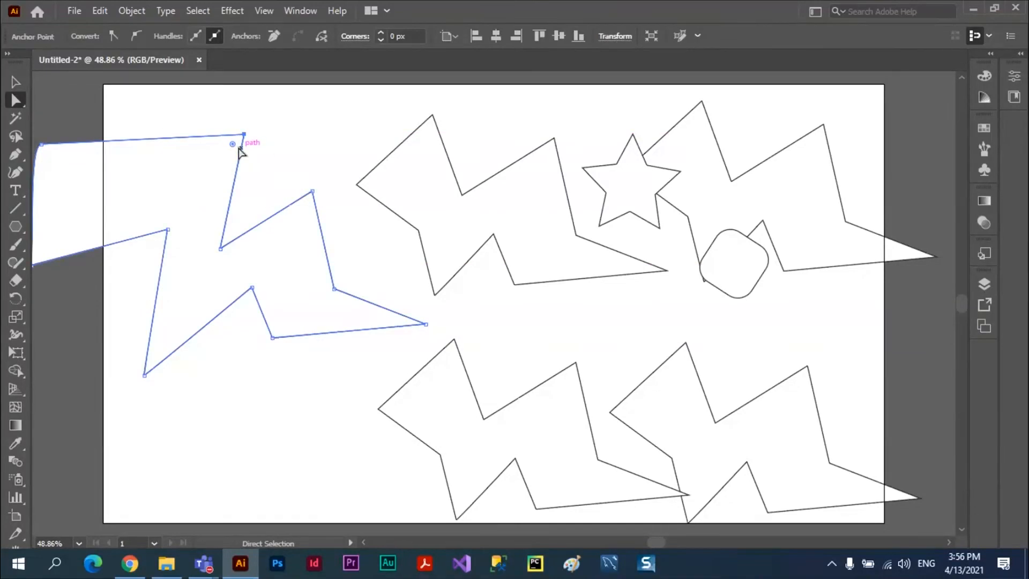
click(17, 99)
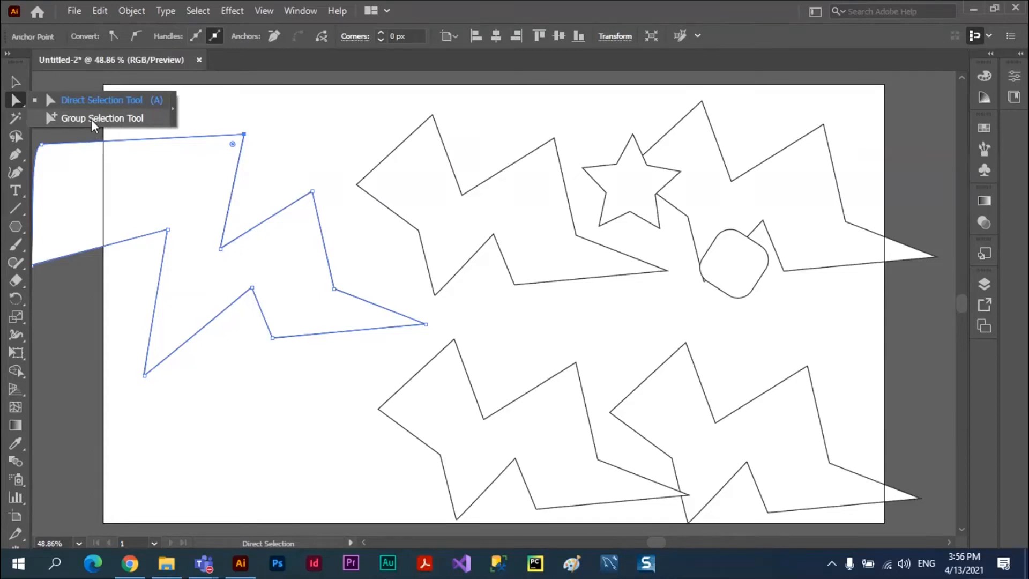
Step: Select all the shapes in the document and delete them
click(12, 83)
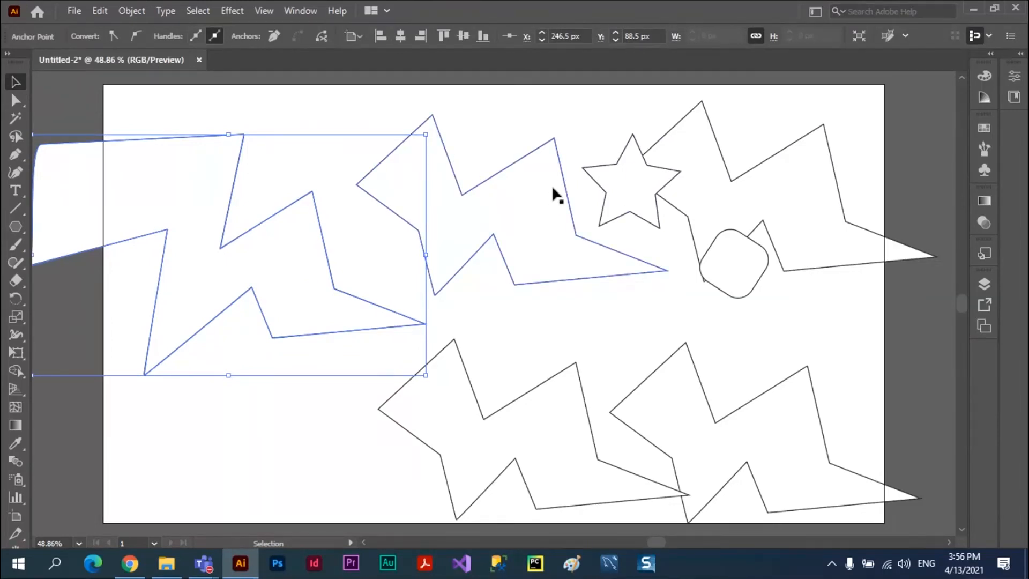
click(196, 11)
click(215, 29)
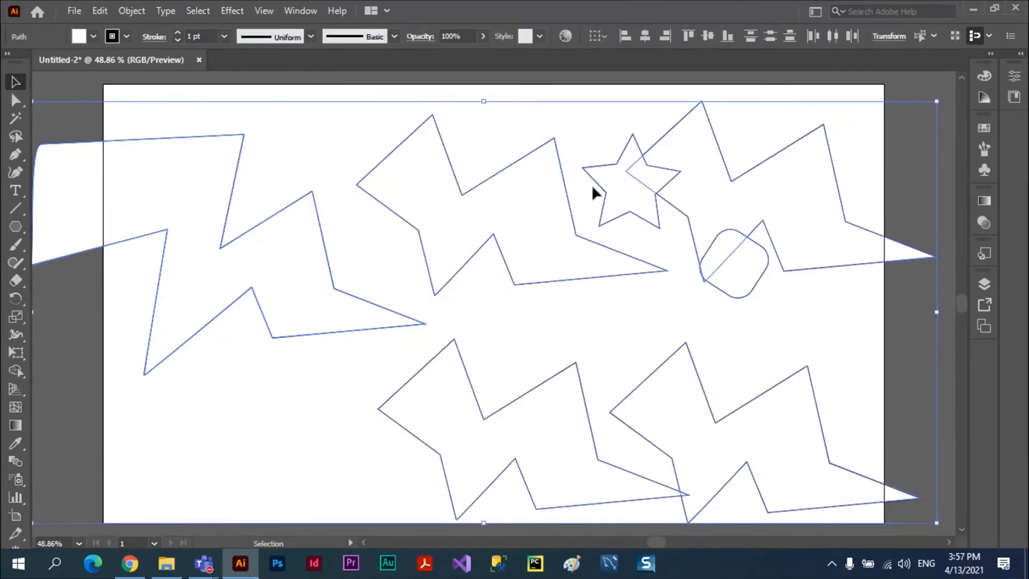
key(Delete)
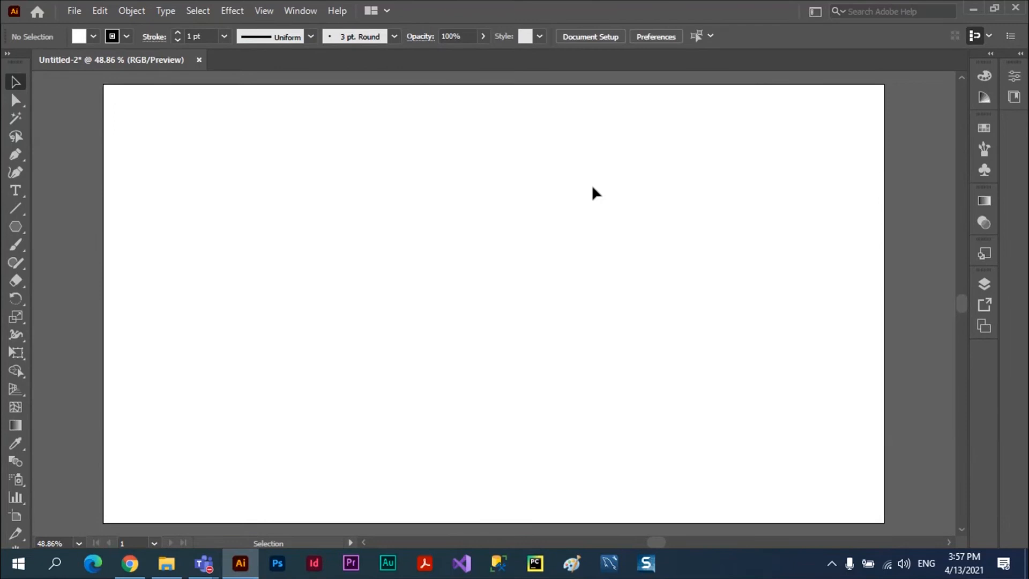
Step: Expand the tools to two columns and draw a small circle below and left of the artboard's centre with the Ellipse tool
click(18, 231)
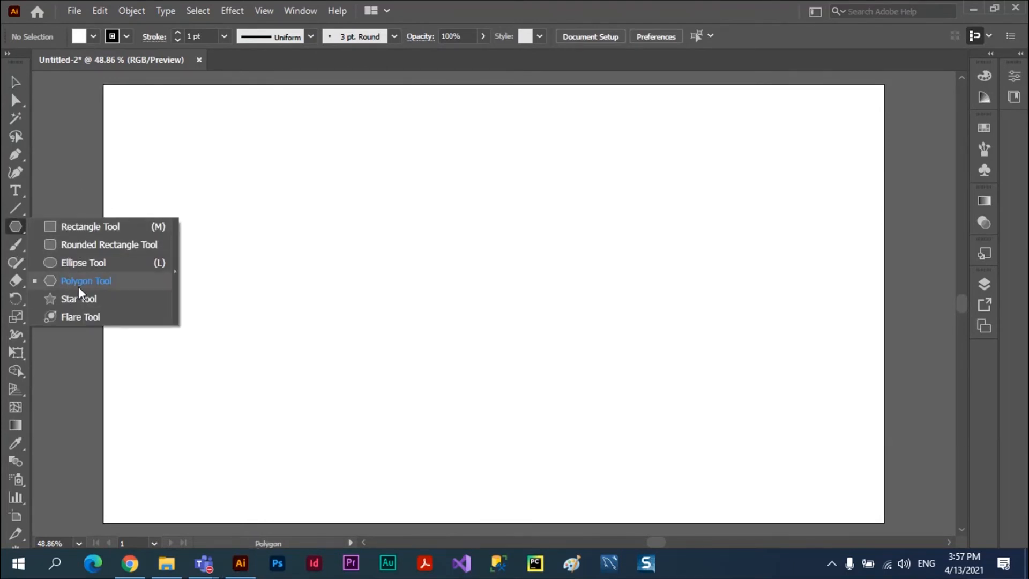
click(83, 263)
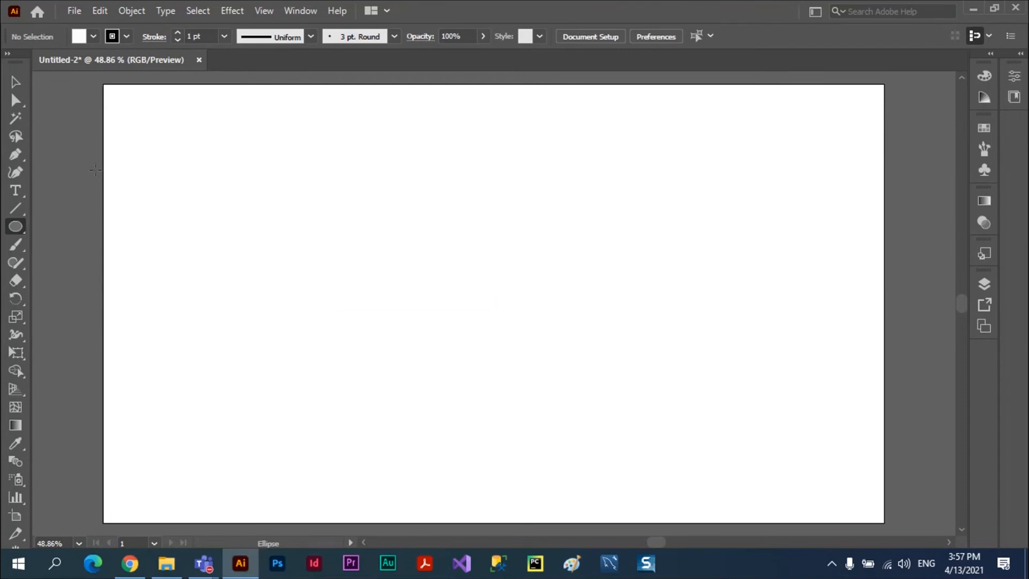
click(7, 53)
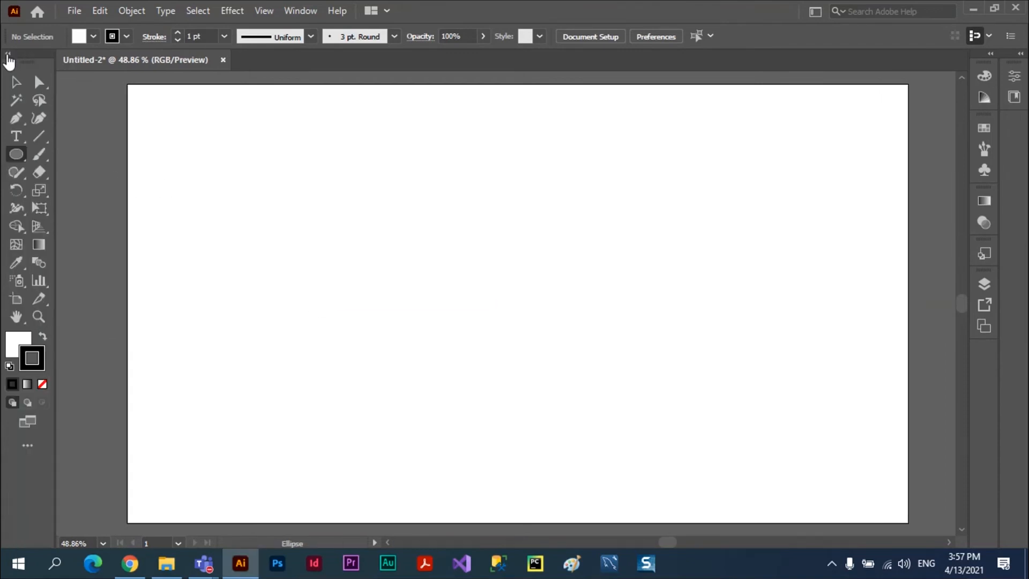
drag(391, 363, 438, 406)
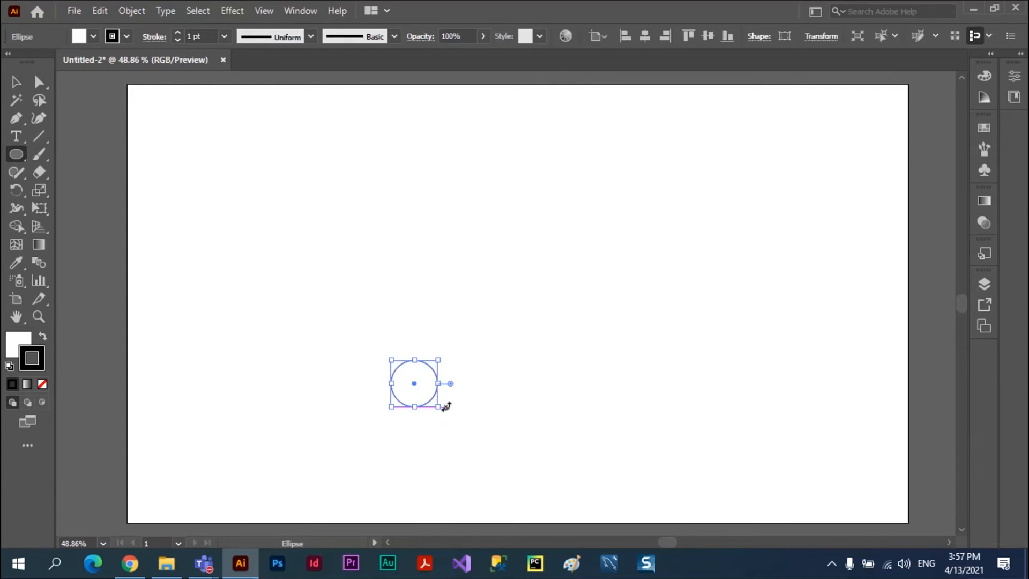
Step: Select the circle as a whole and fill it with light orange
click(40, 81)
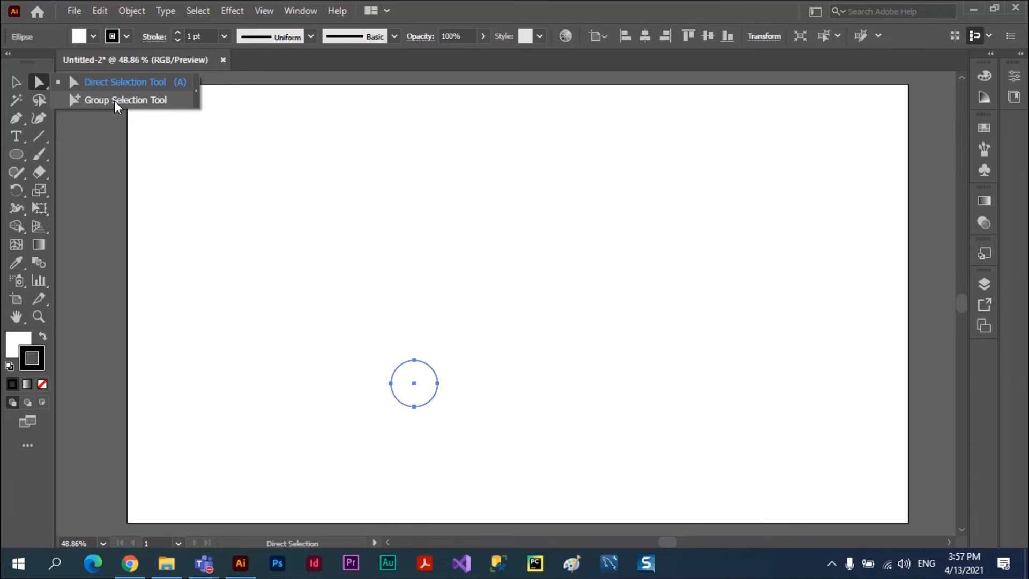
click(15, 83)
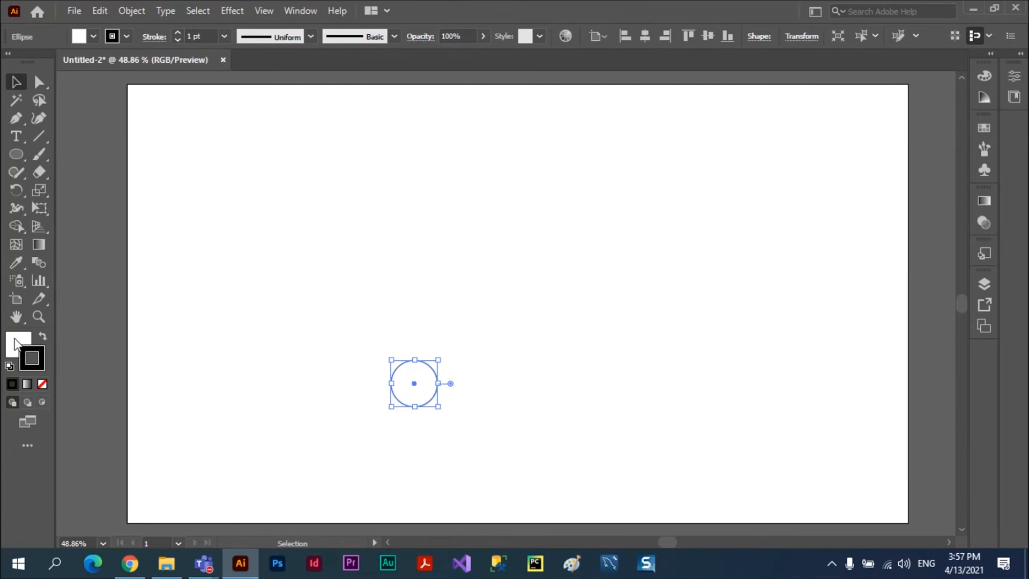
click(92, 36)
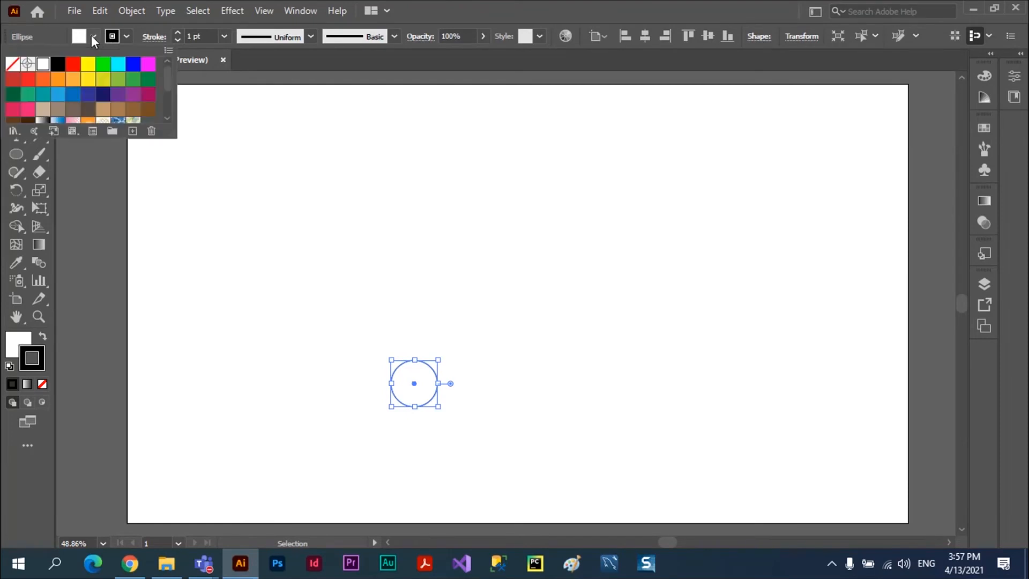
click(73, 79)
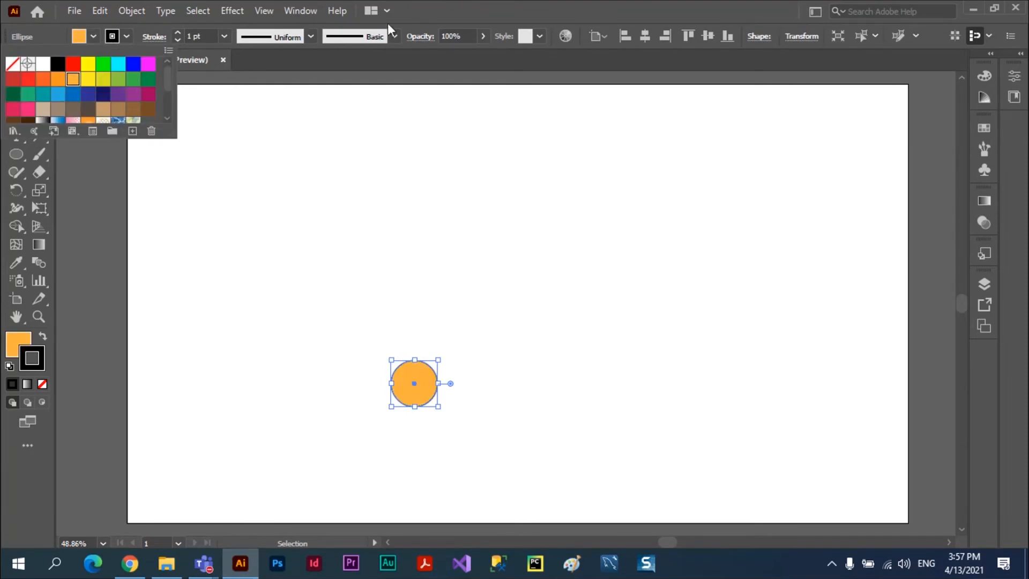
Step: Draw a second circle of similar size to the right of the orange one with the Ellipse tool and fill it with red
click(415, 9)
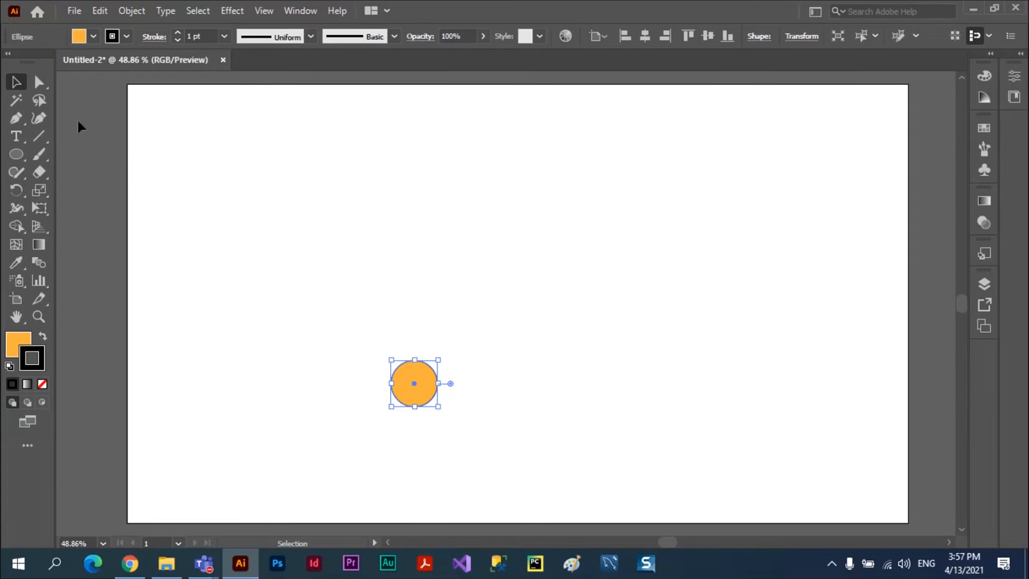
click(16, 154)
drag(488, 348, 537, 397)
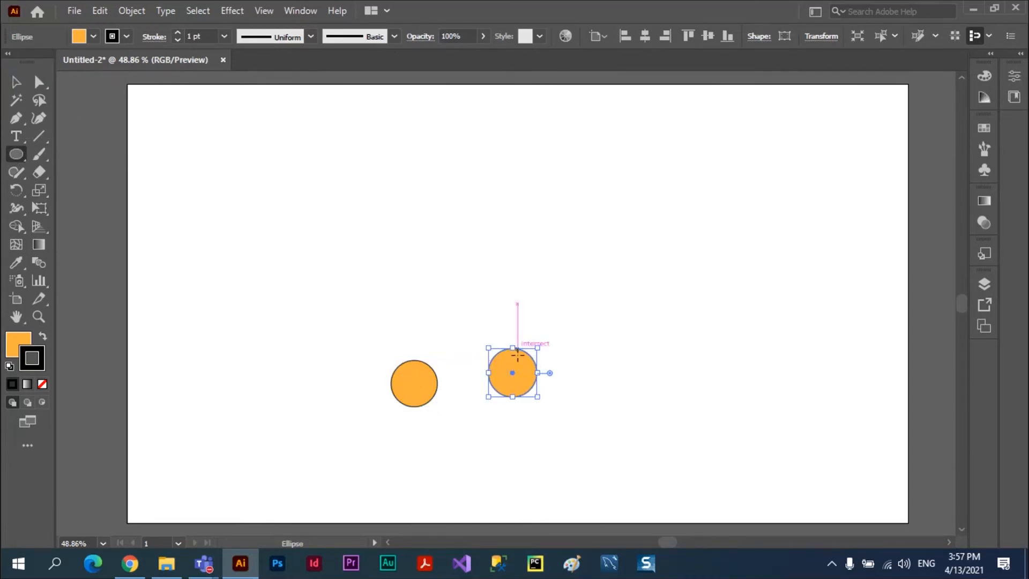
click(94, 37)
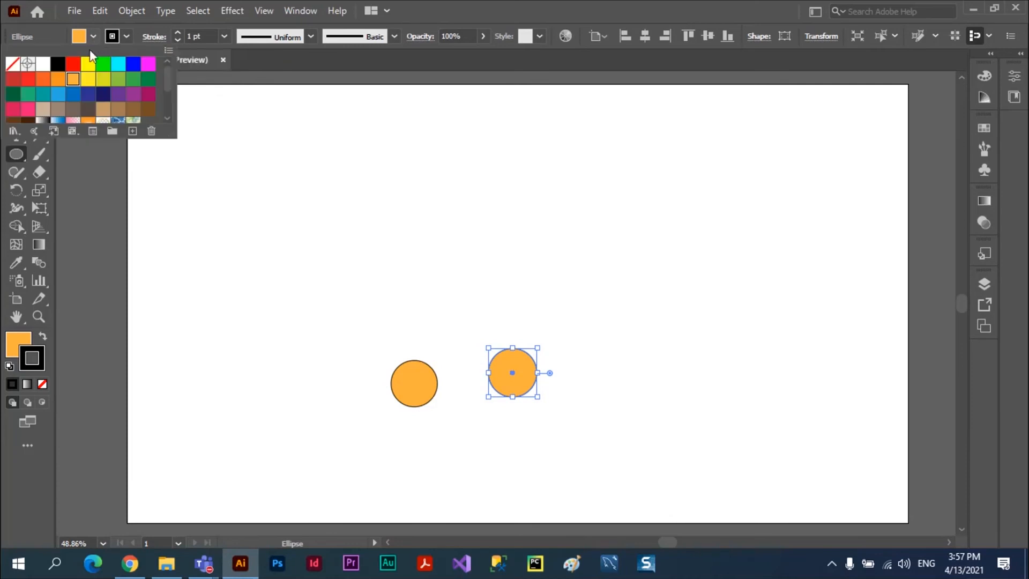
click(72, 64)
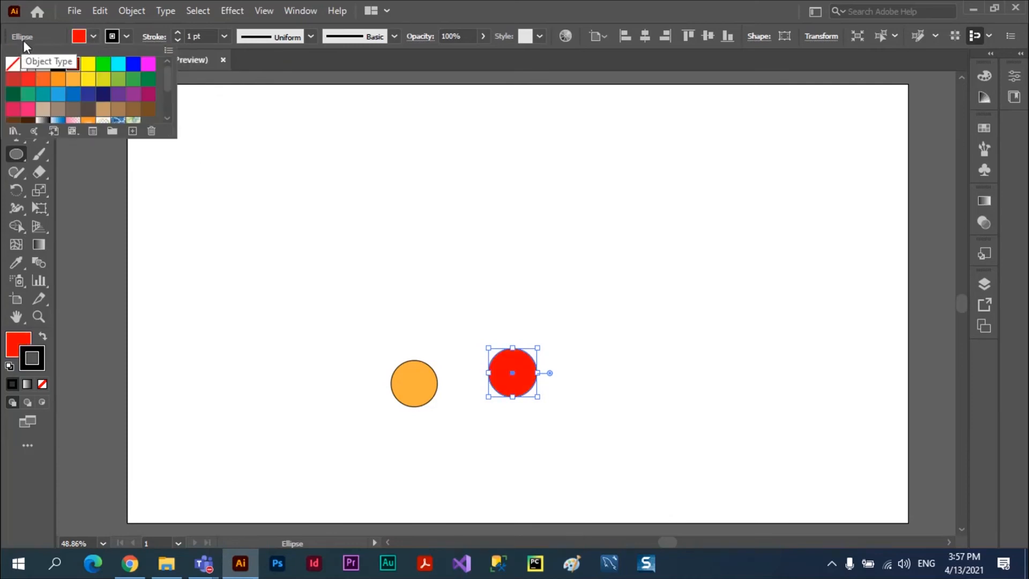
click(548, 12)
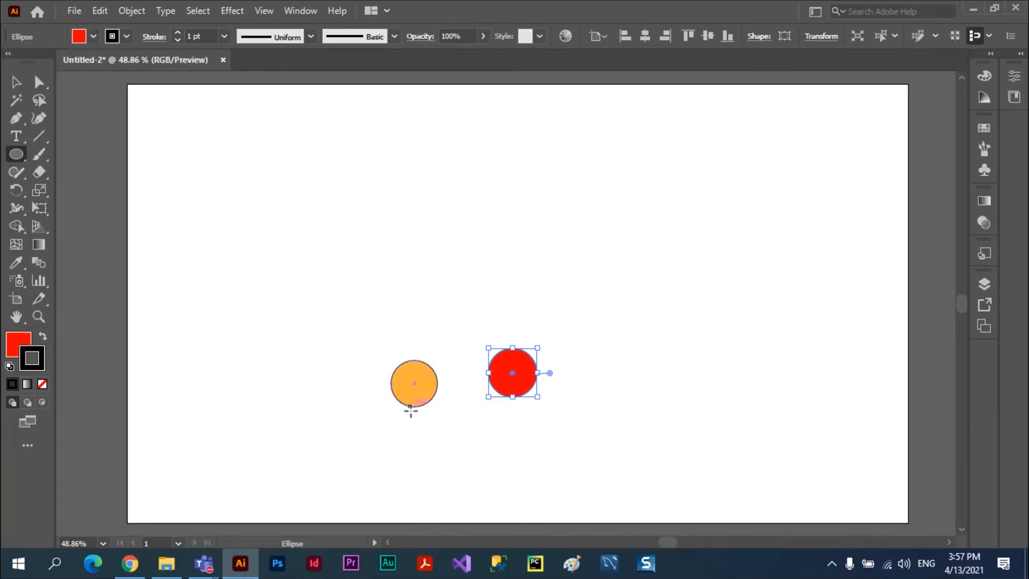
Step: Move the orange and red circles independently around the artboard, ending side by side below and right of its centre, and deselect them
click(16, 82)
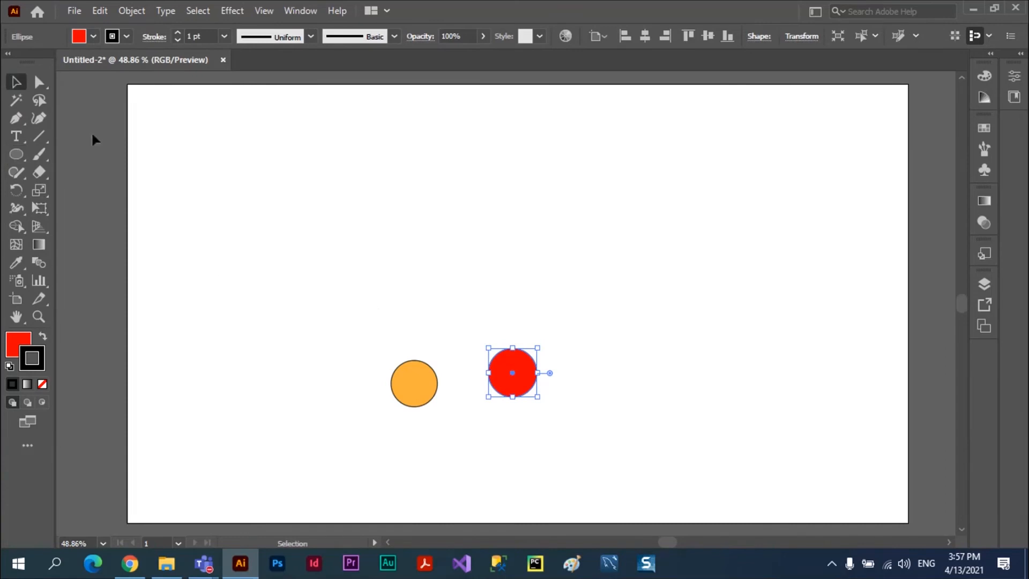
drag(429, 382, 406, 262)
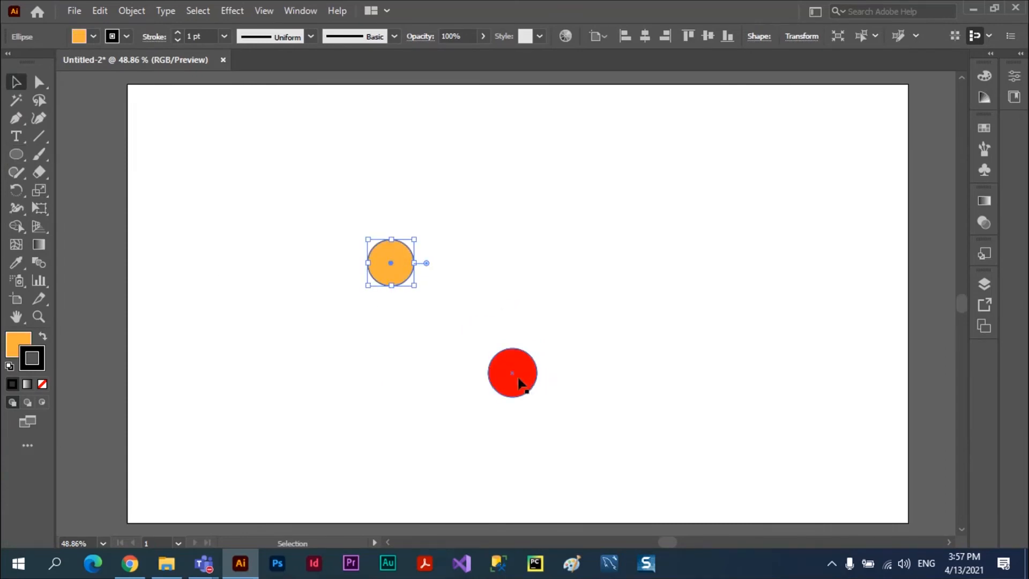
drag(519, 381, 588, 236)
drag(398, 280, 581, 380)
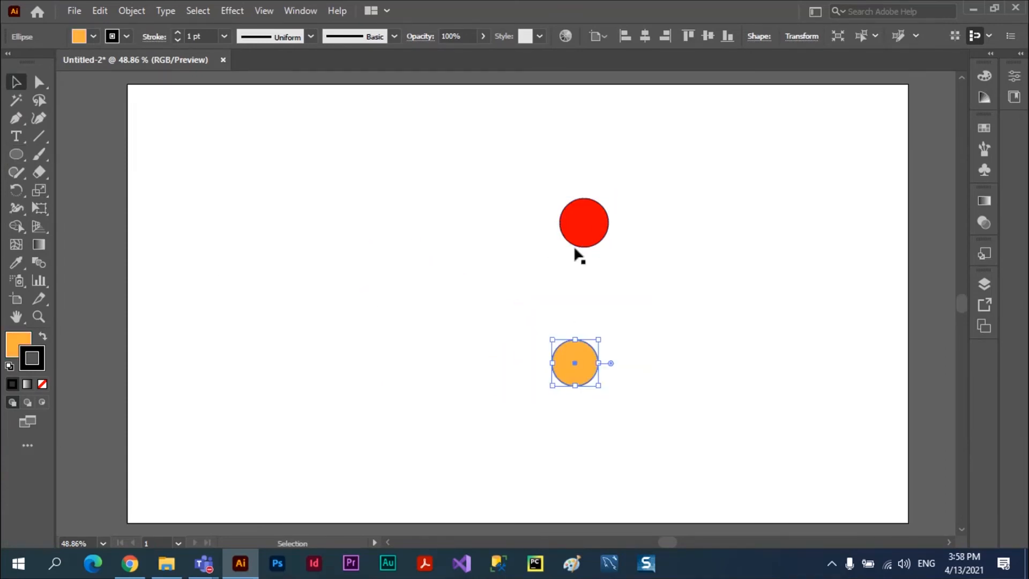
drag(570, 239, 628, 350)
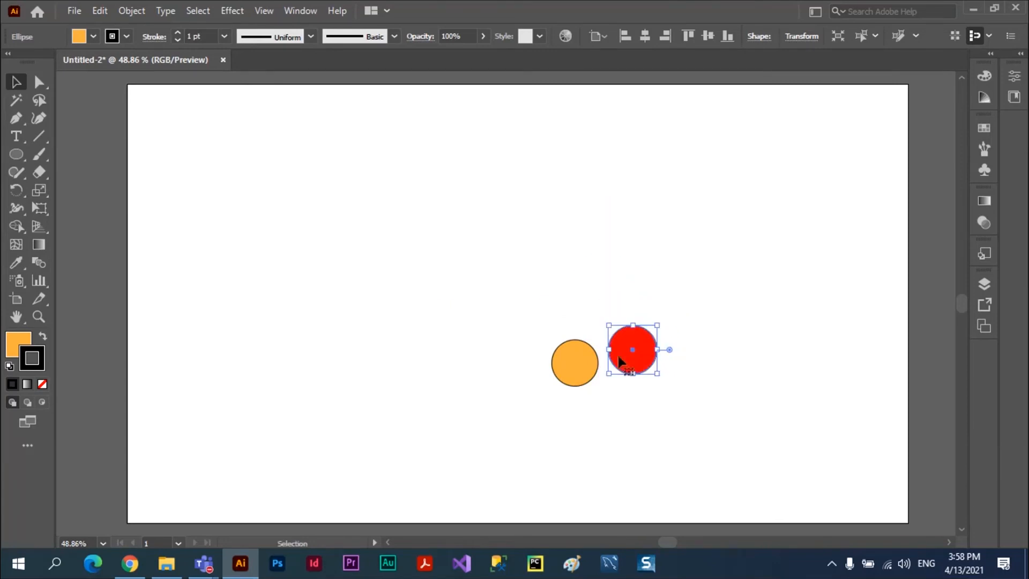
click(513, 346)
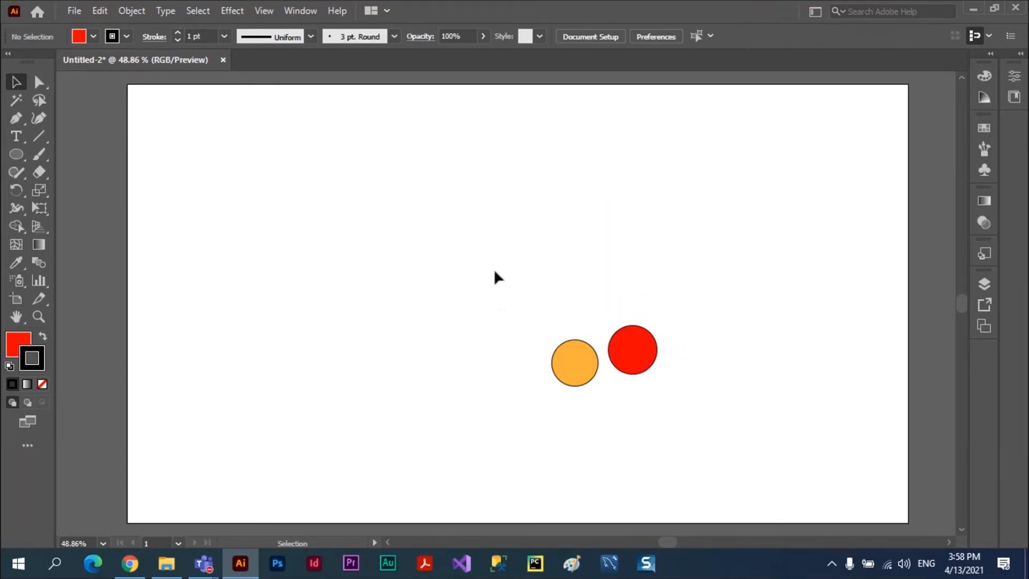
Step: Select both circles together and place a duplicate of the pair in the upper-left part of the artboard
drag(530, 355, 679, 421)
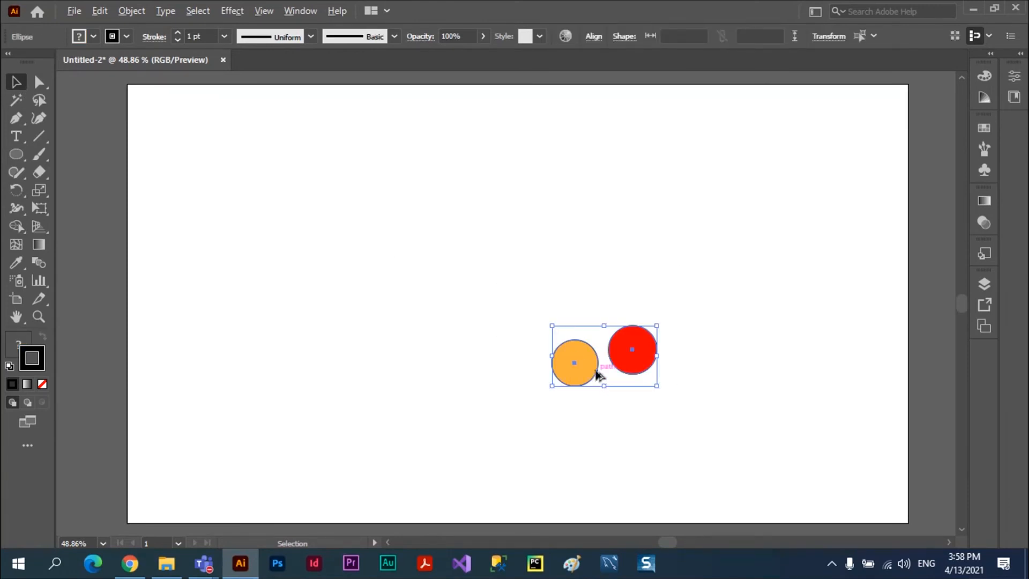
alt+drag(589, 369, 266, 281)
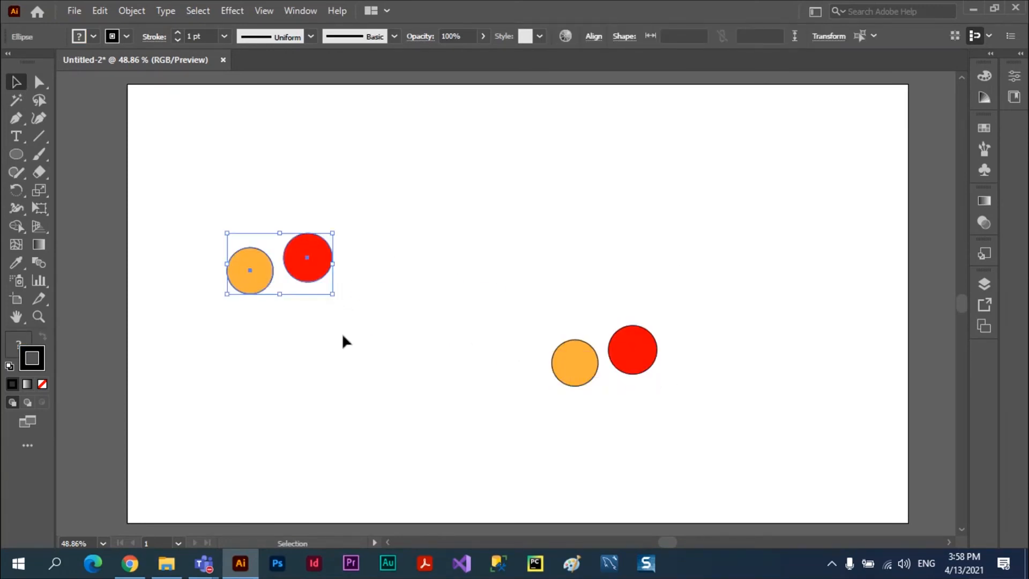
click(314, 213)
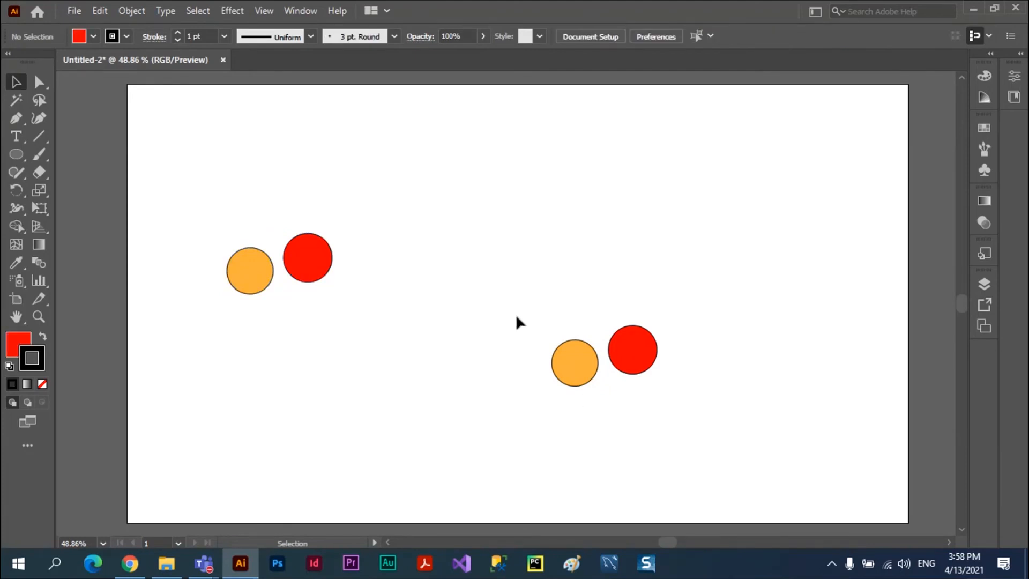
Step: Group the original orange and red circles below and right of the artboard's centre
drag(516, 366, 687, 412)
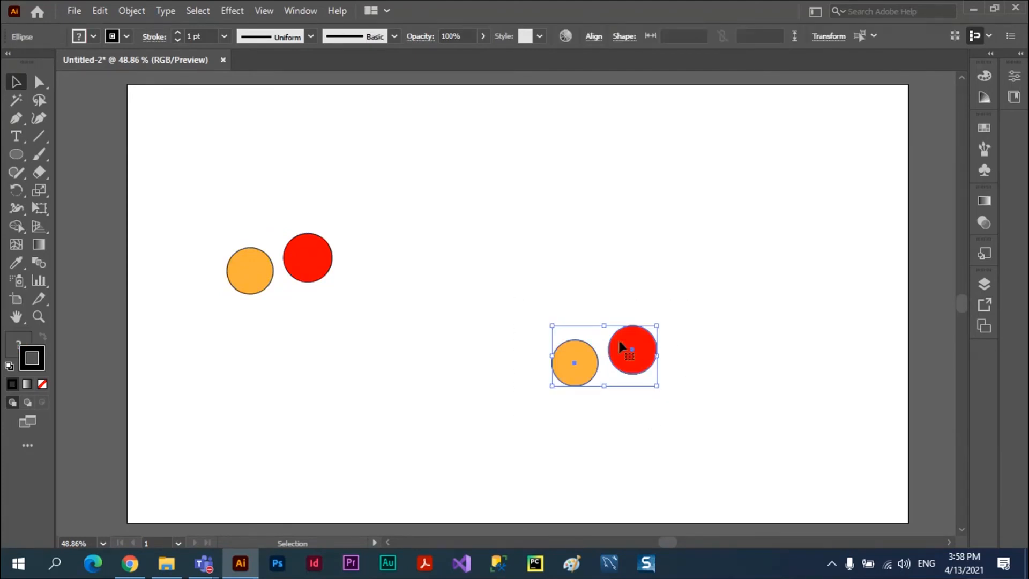
click(134, 13)
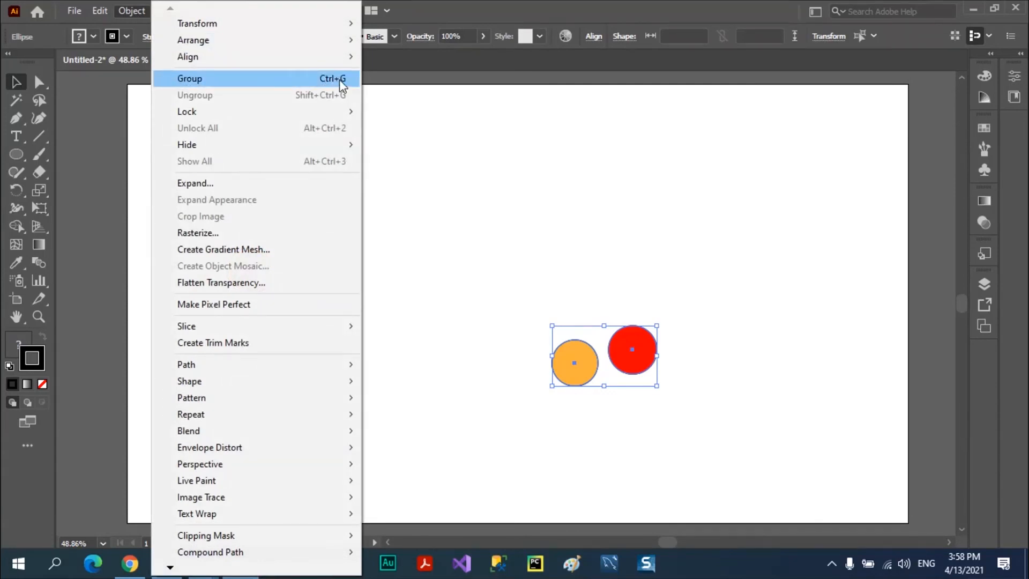
click(289, 79)
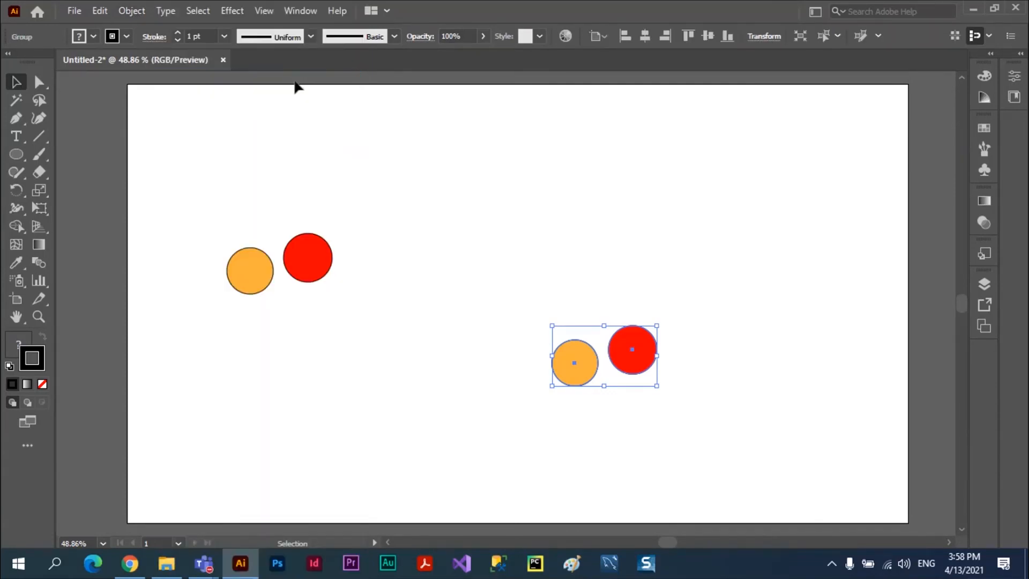
click(727, 304)
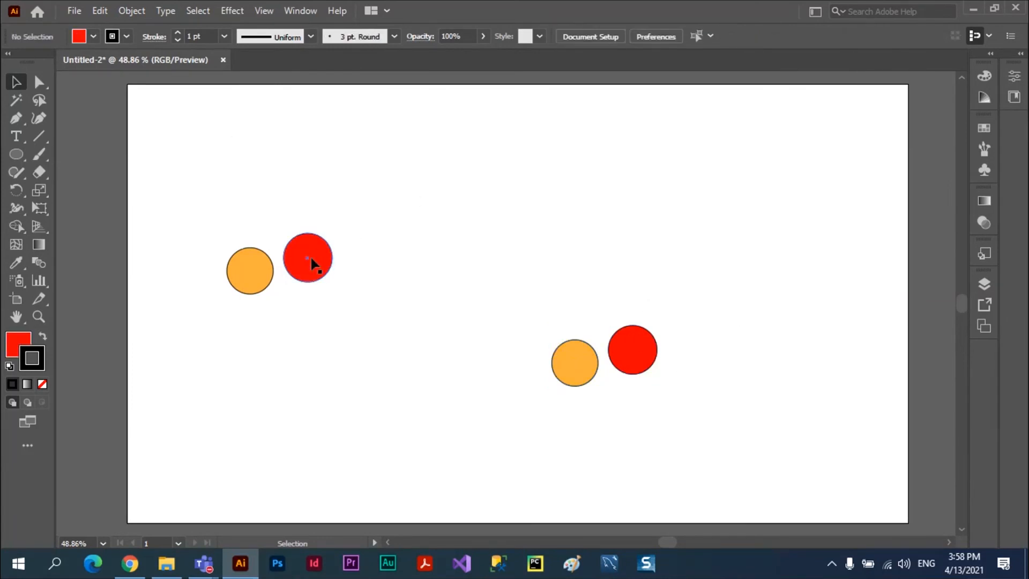
Step: Move the two ungrouped circles separately, the red one up and right and the orange one up and left
drag(317, 257, 370, 174)
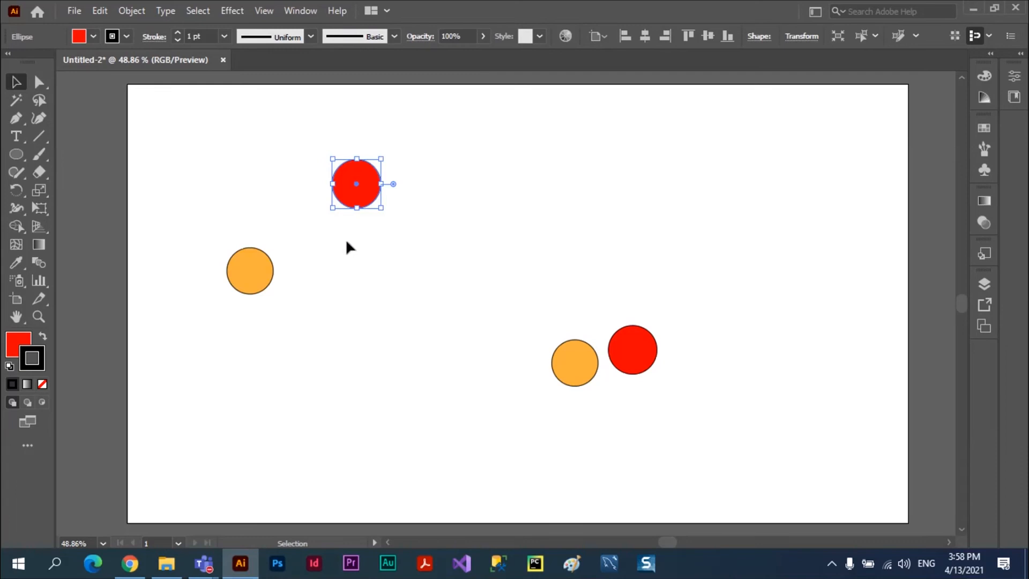
click(256, 285)
drag(257, 286, 233, 204)
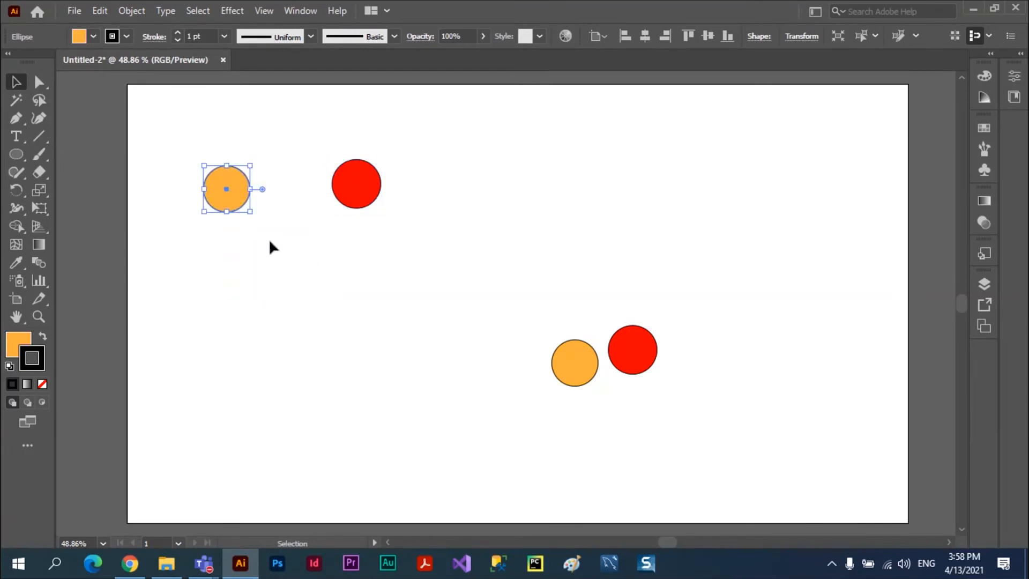
click(276, 250)
Step: Select the grouped pair and each loose circle in turn, and move the group as one below and left of the artboard's centre
click(634, 340)
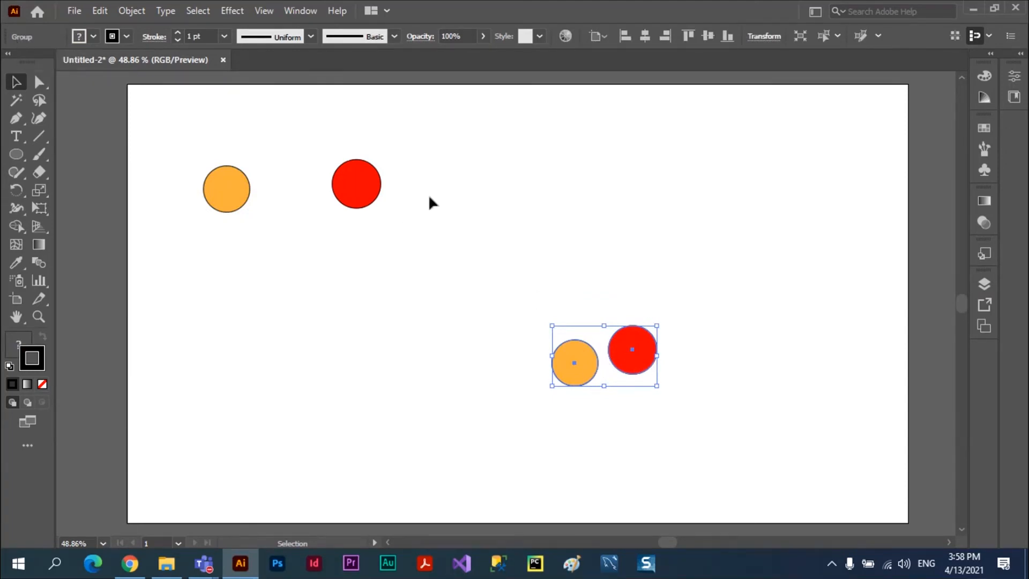
click(351, 184)
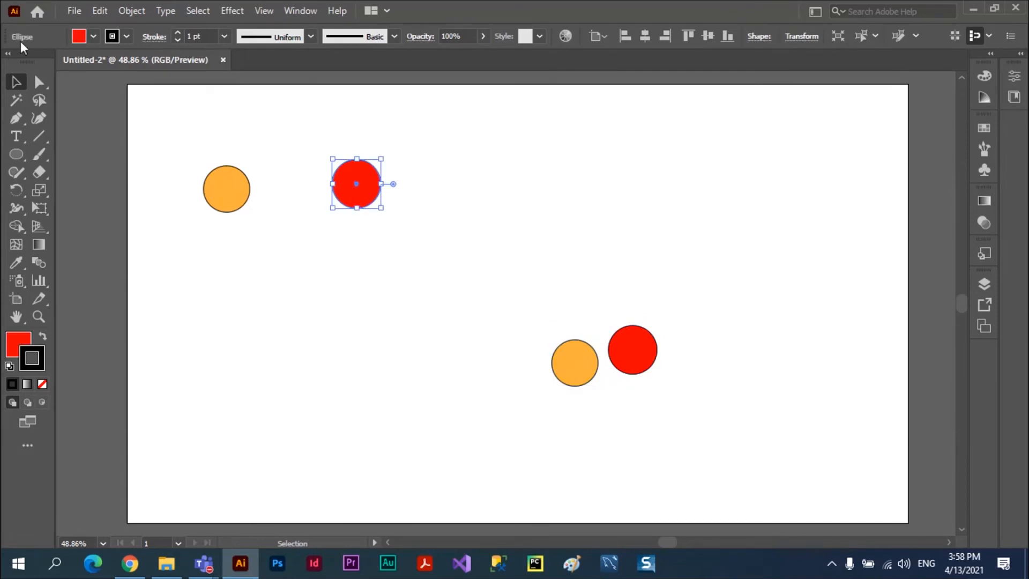
click(223, 209)
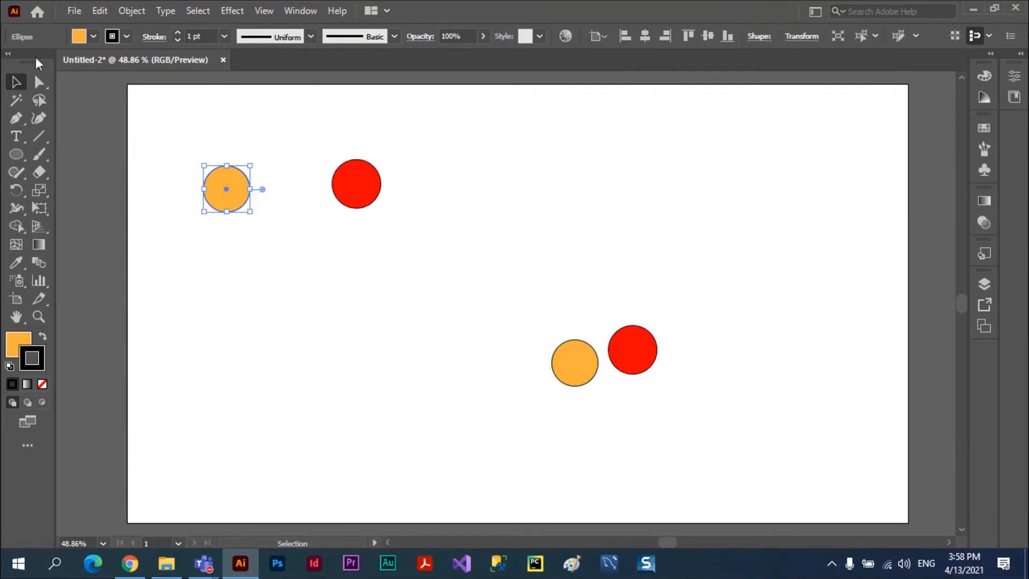
click(644, 344)
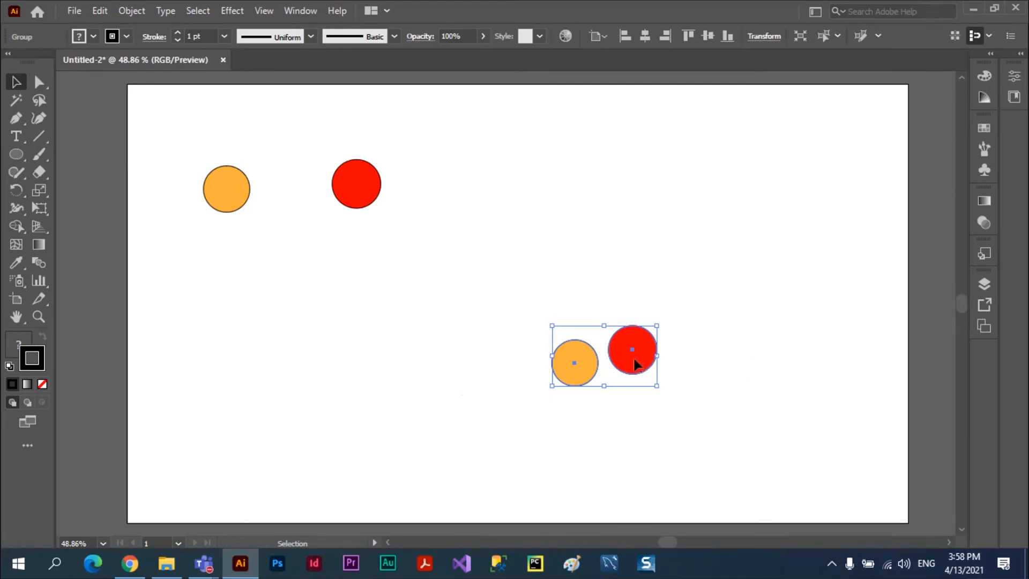
drag(632, 359, 480, 332)
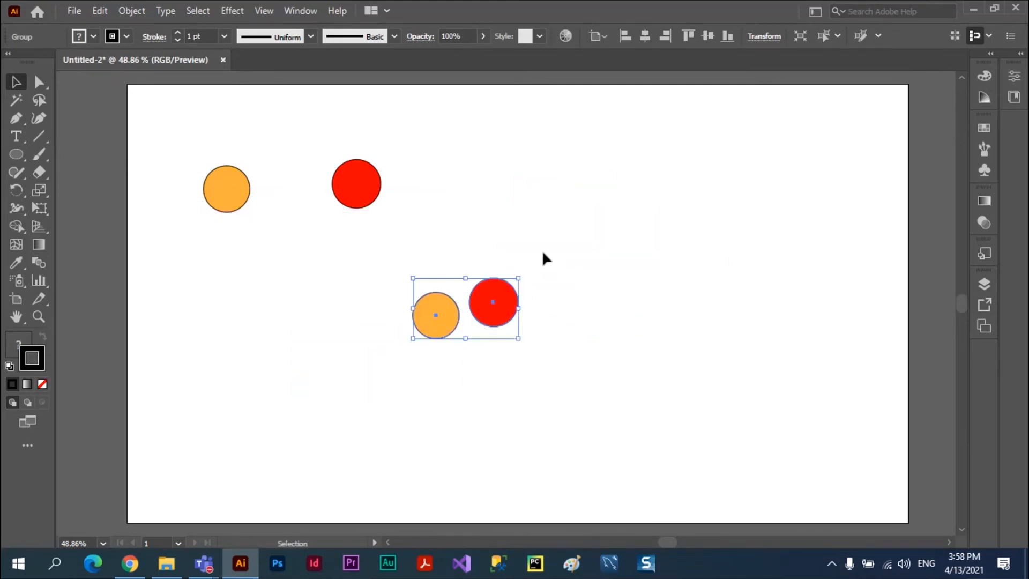
click(554, 223)
drag(507, 327, 480, 393)
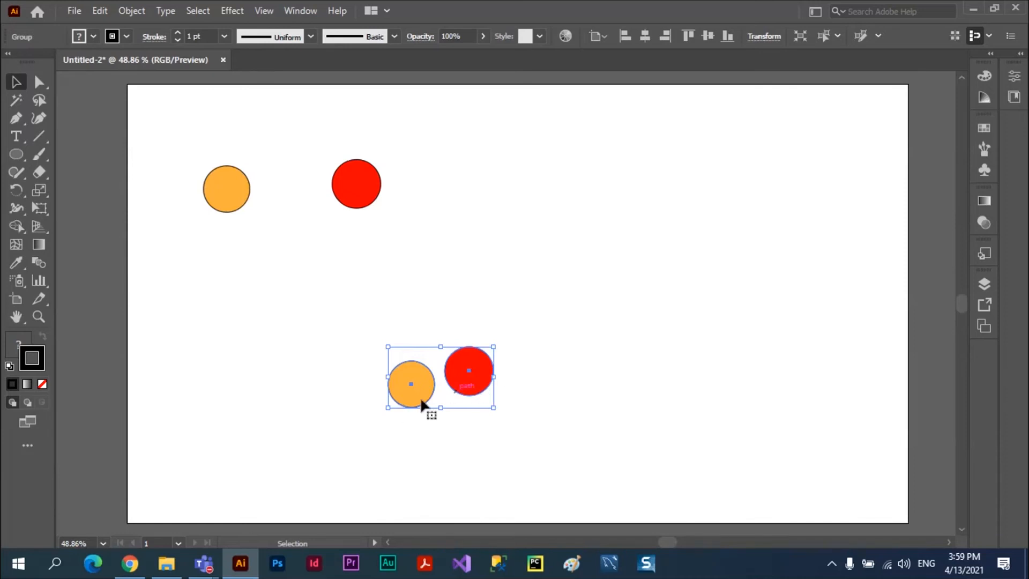
Step: Move the loose red circle to just above the grouped pair and group it together with that pair
drag(346, 203, 483, 234)
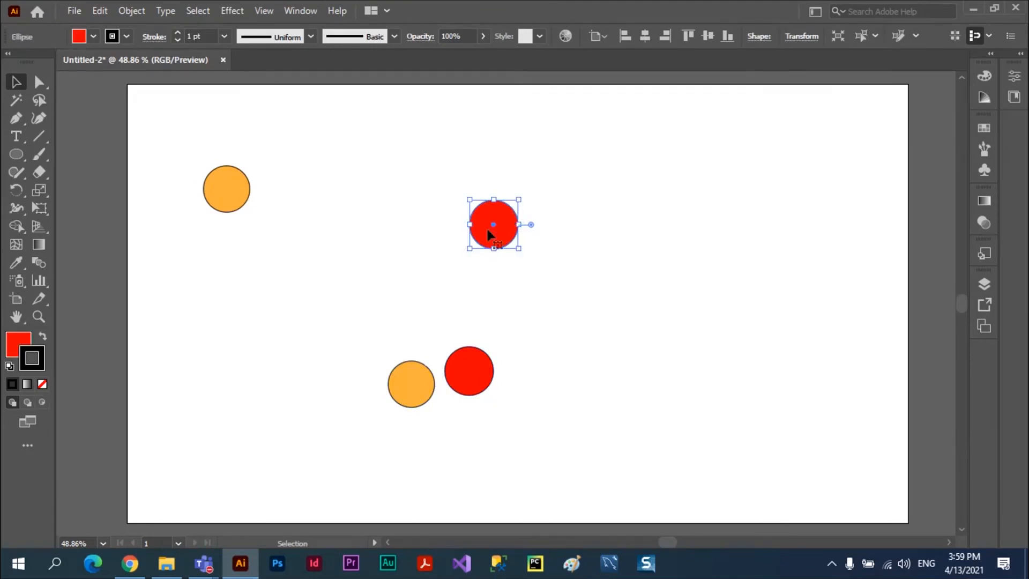
drag(482, 239, 423, 277)
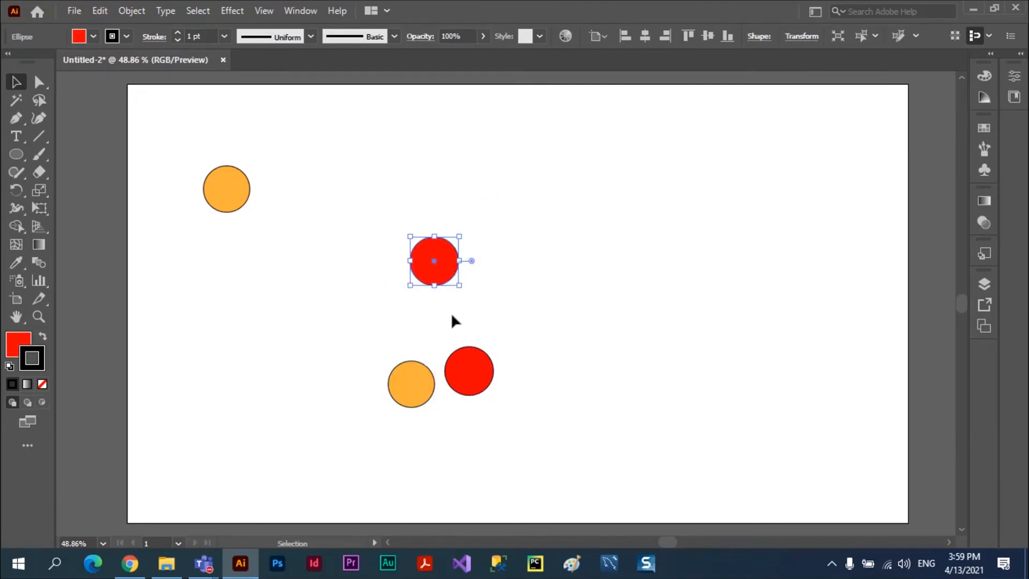
click(465, 371)
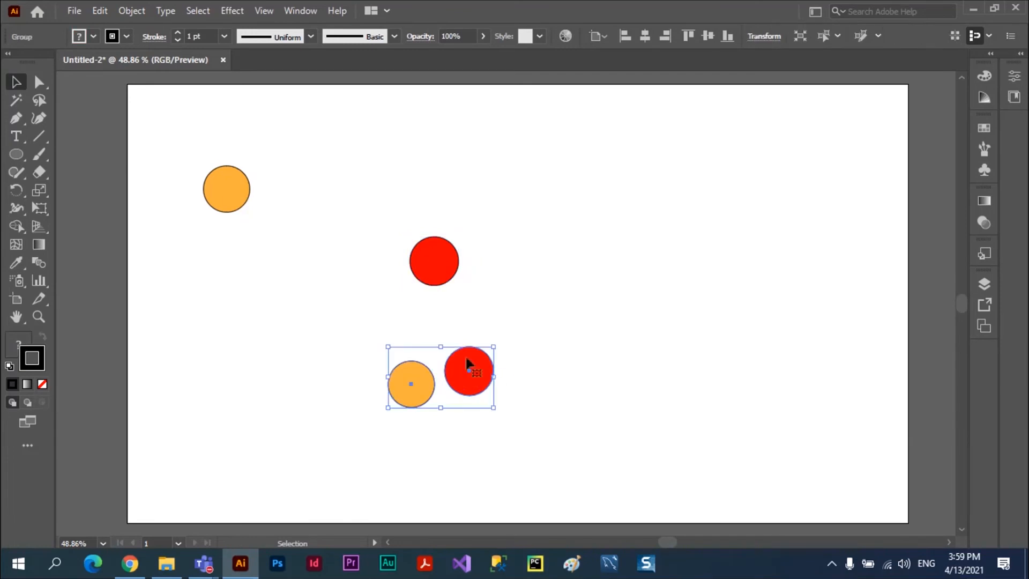
shift+click(439, 262)
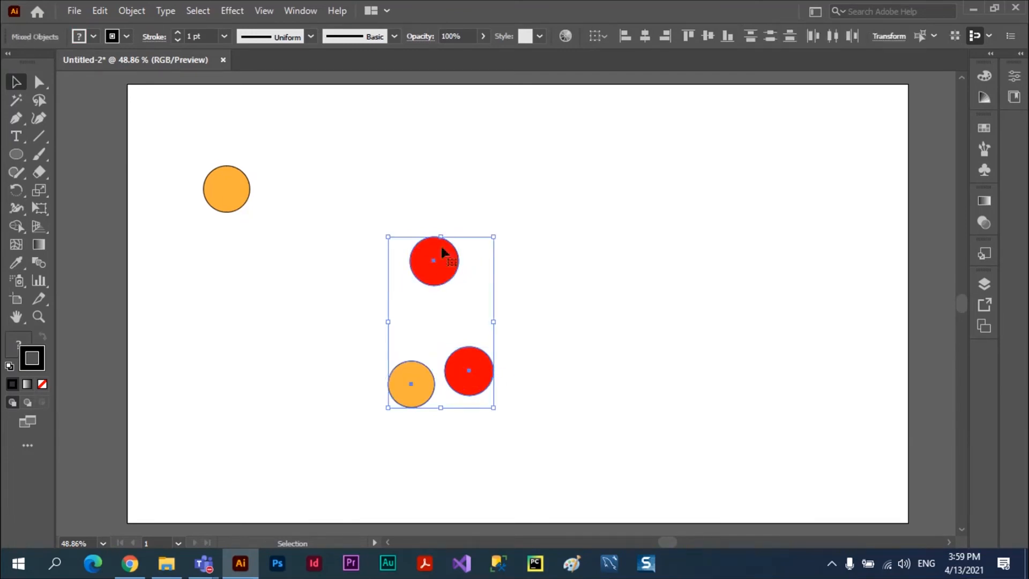
click(130, 10)
click(189, 79)
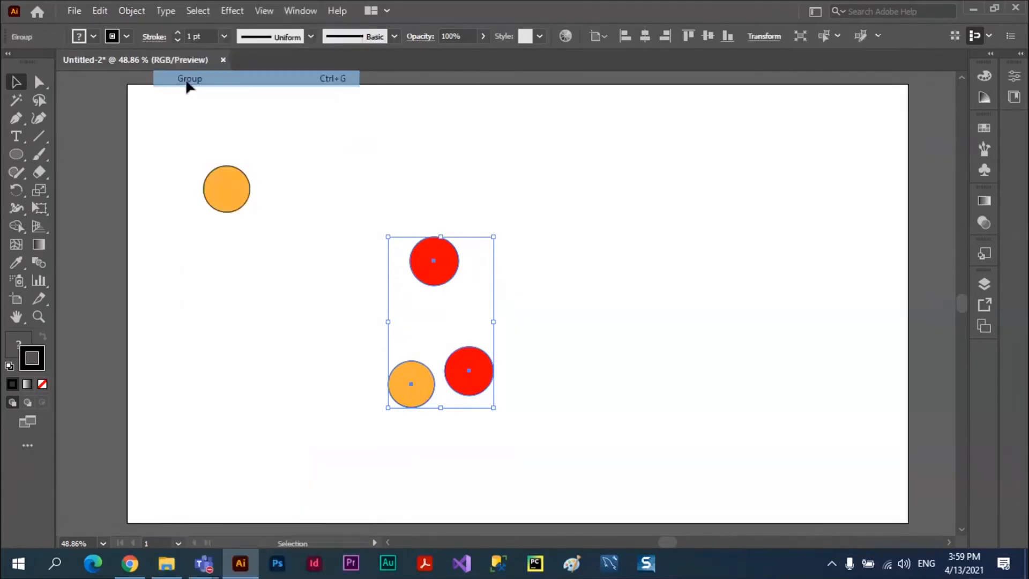
click(718, 306)
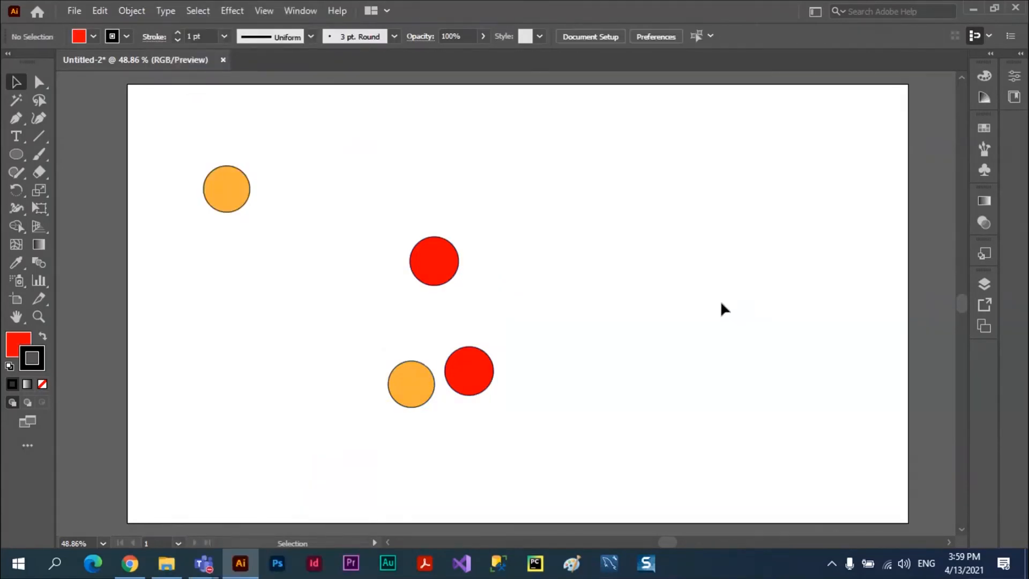
Step: Move the three-circle group to the right of the artboard's centre, and bring the loose orange circle right, near the group's upper red circle
click(412, 384)
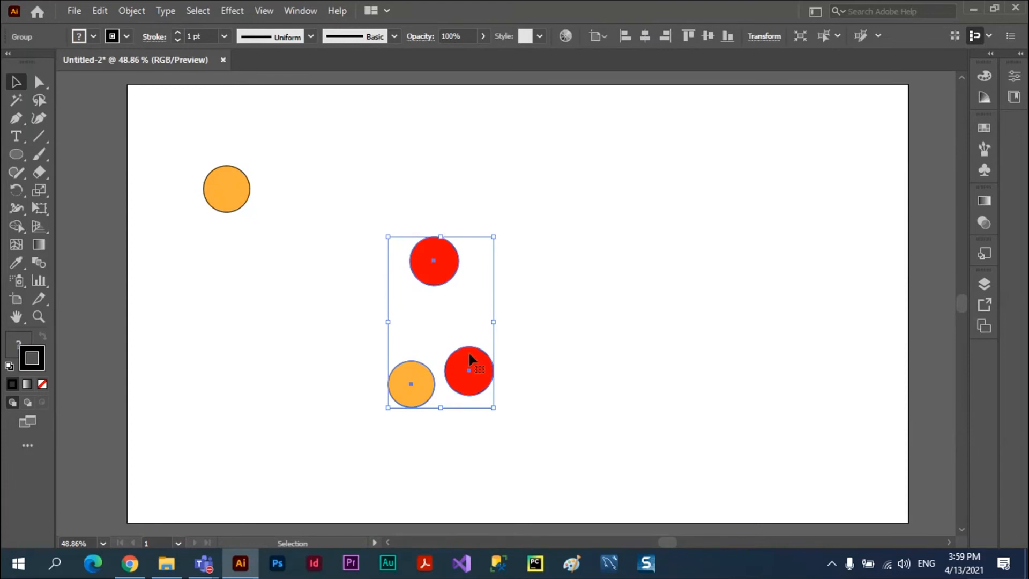
drag(449, 264, 610, 240)
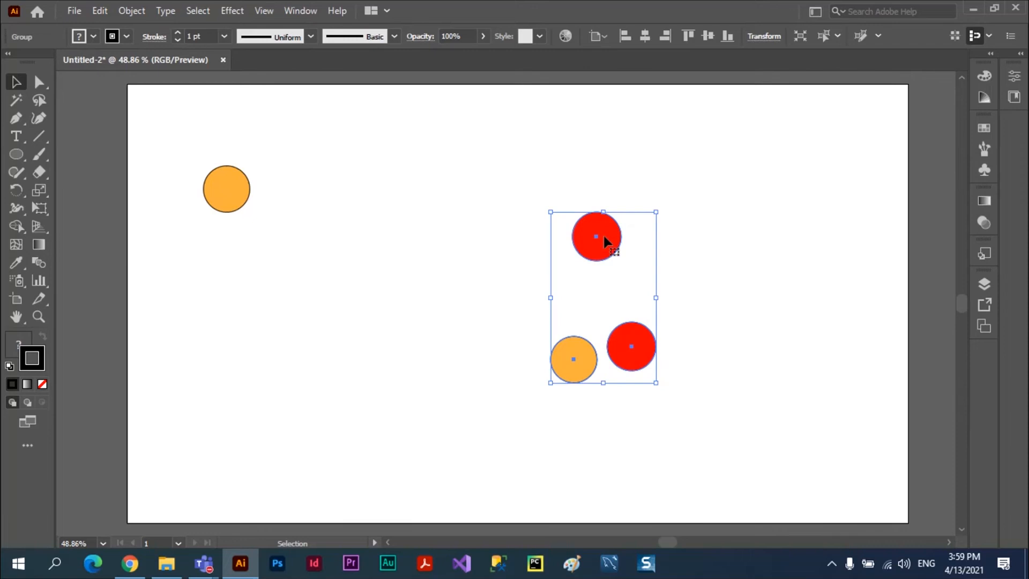
click(298, 253)
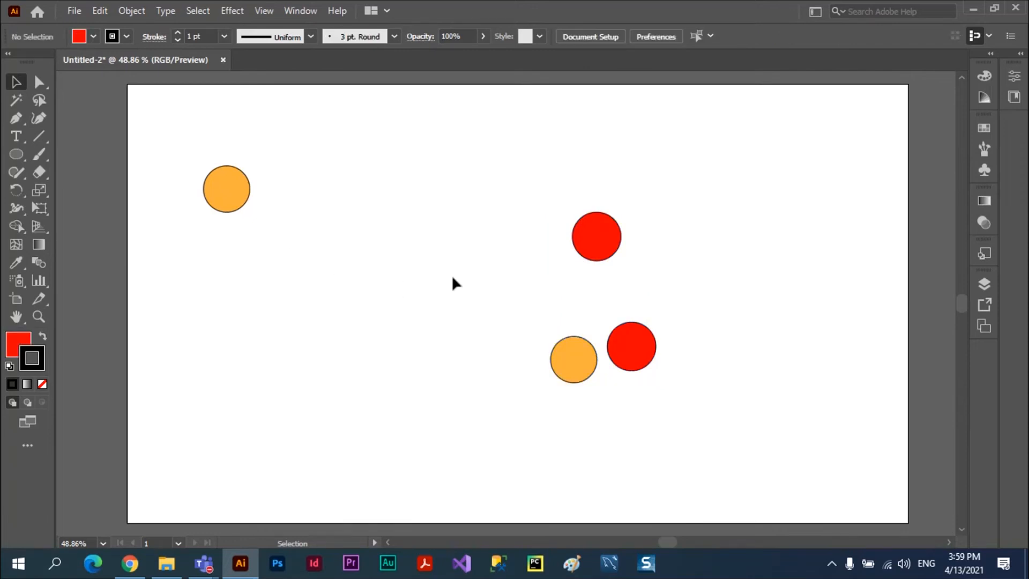
drag(225, 198, 453, 227)
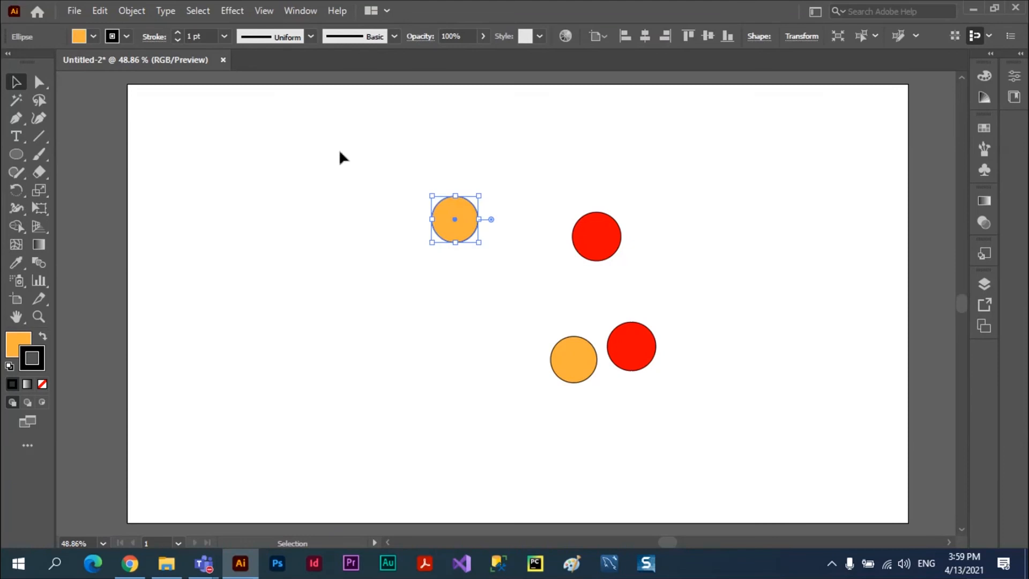
Step: Select all four circles and group them together, leaving nothing selected
drag(346, 132, 739, 431)
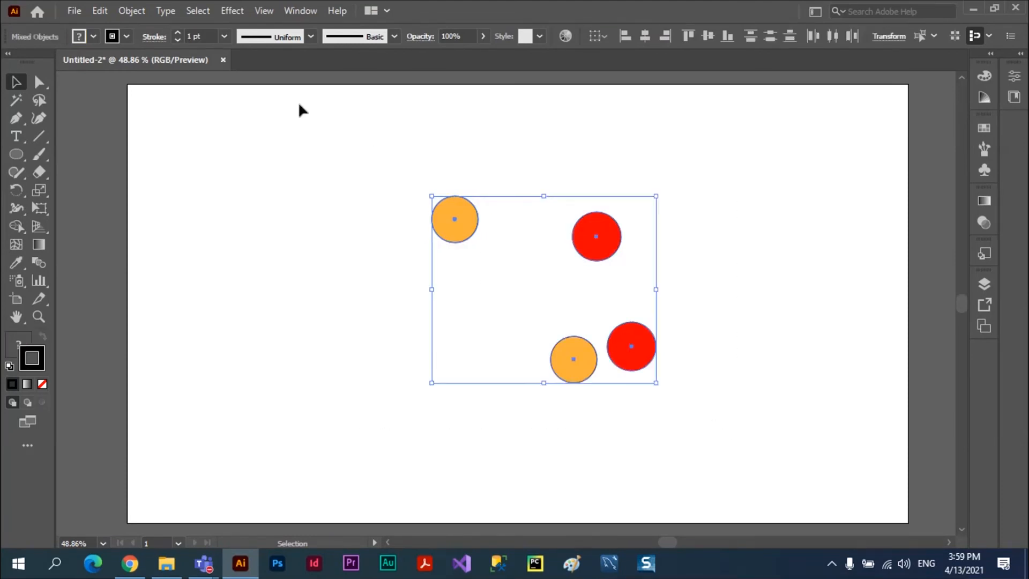
click(132, 11)
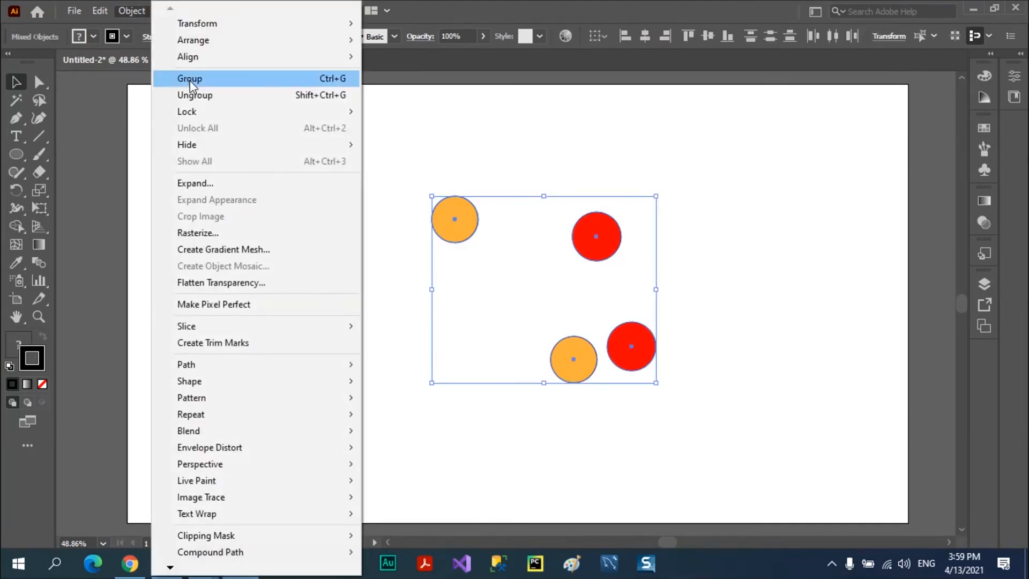
click(190, 80)
click(696, 171)
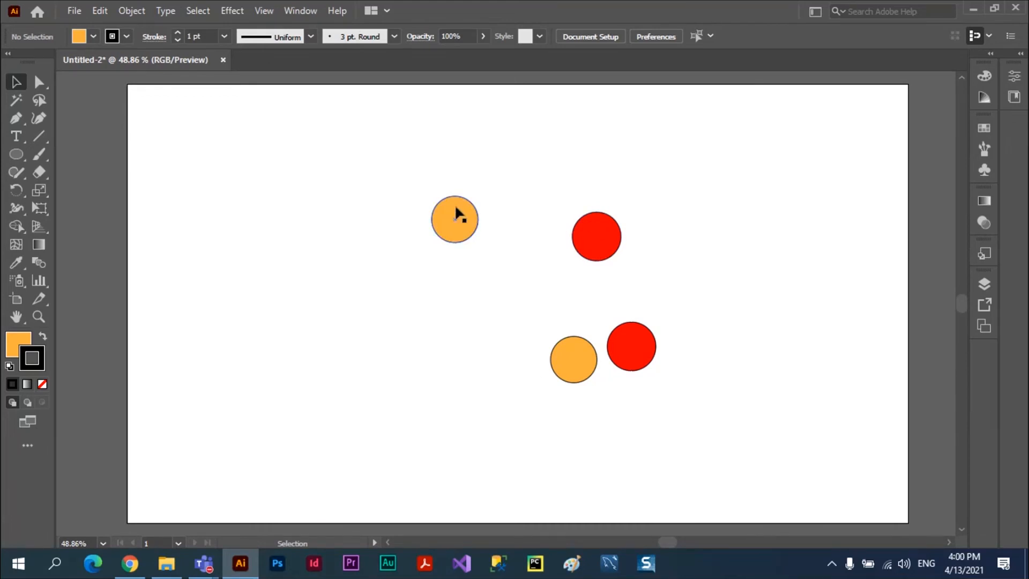
Step: Move the four-circle group around the artboard as one, ending above and left of the artboard's centre
drag(328, 225, 544, 218)
drag(661, 225, 417, 236)
drag(292, 216, 362, 186)
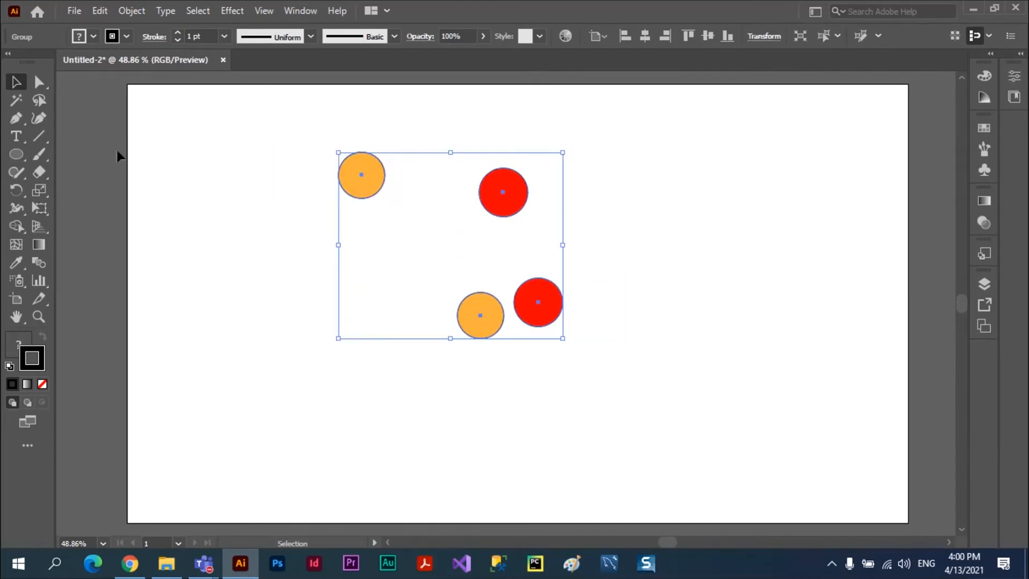
Step: Show the tools in a single column and select only the group's upper-left orange circle with the Group Selection tool
click(9, 55)
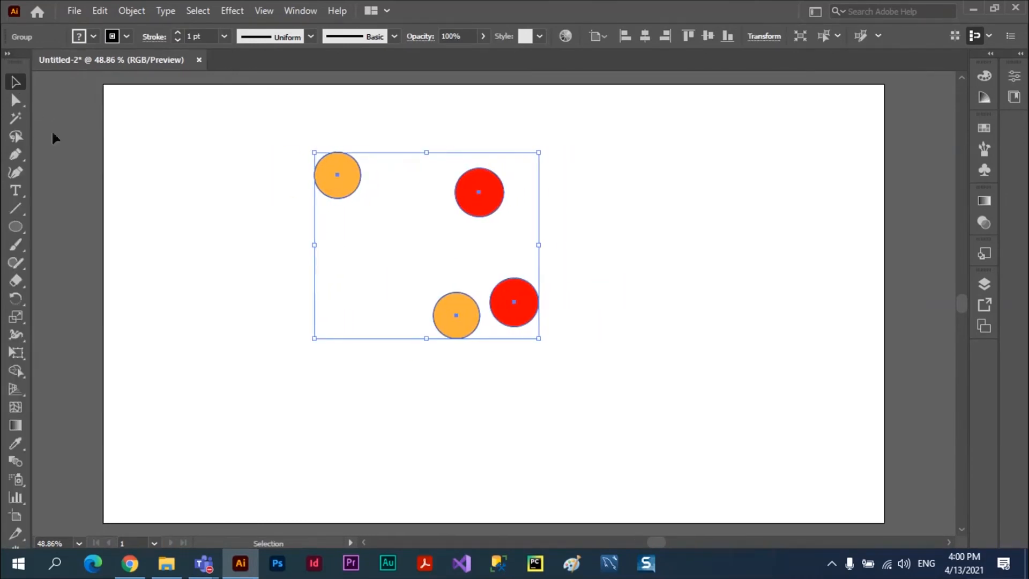
click(16, 101)
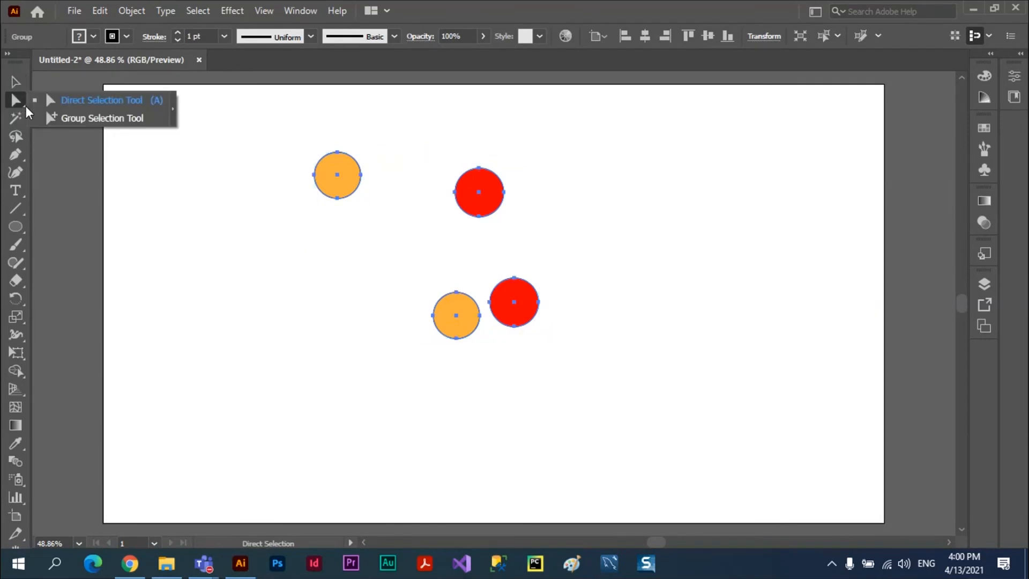
click(101, 118)
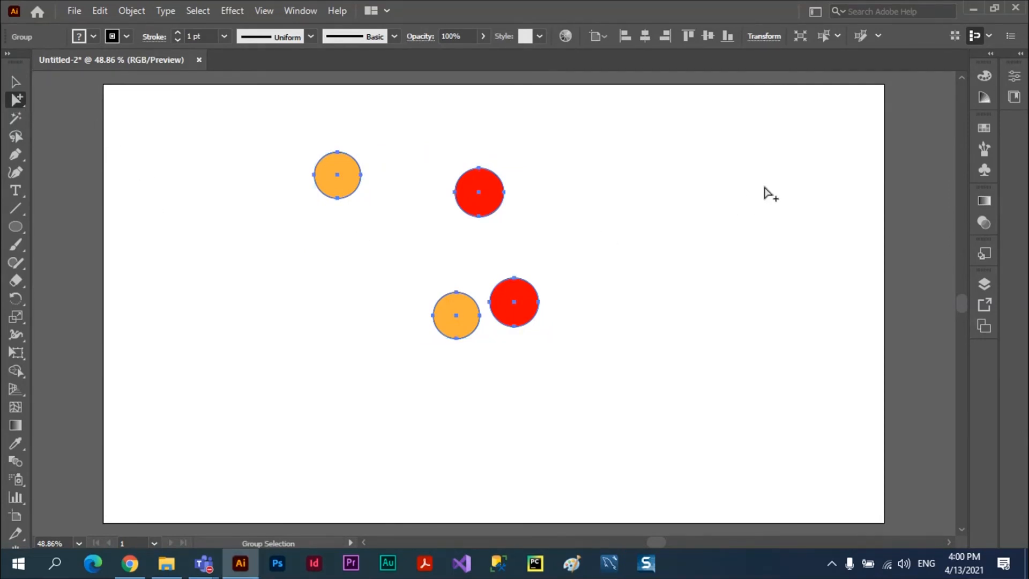
click(806, 172)
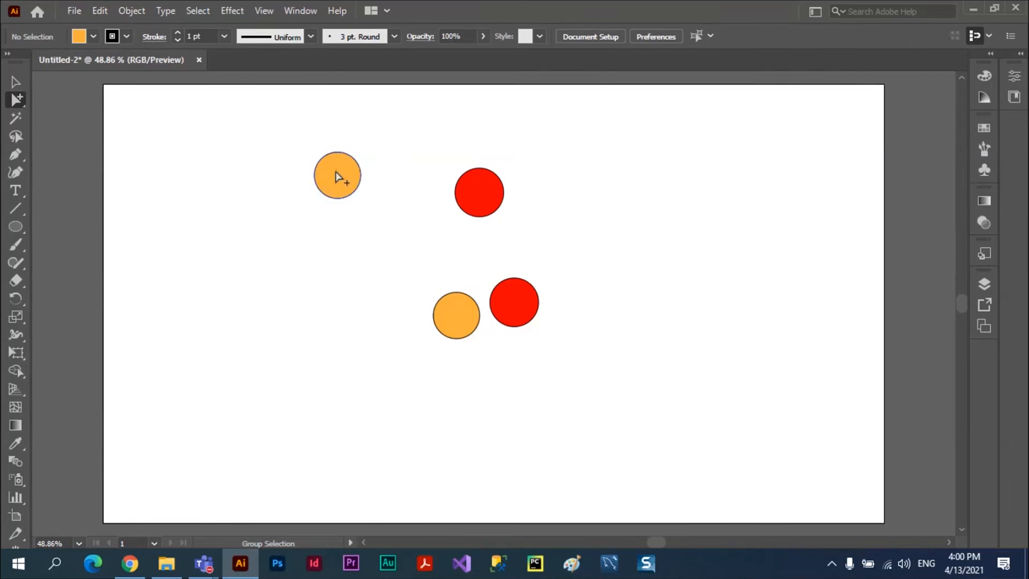
click(335, 194)
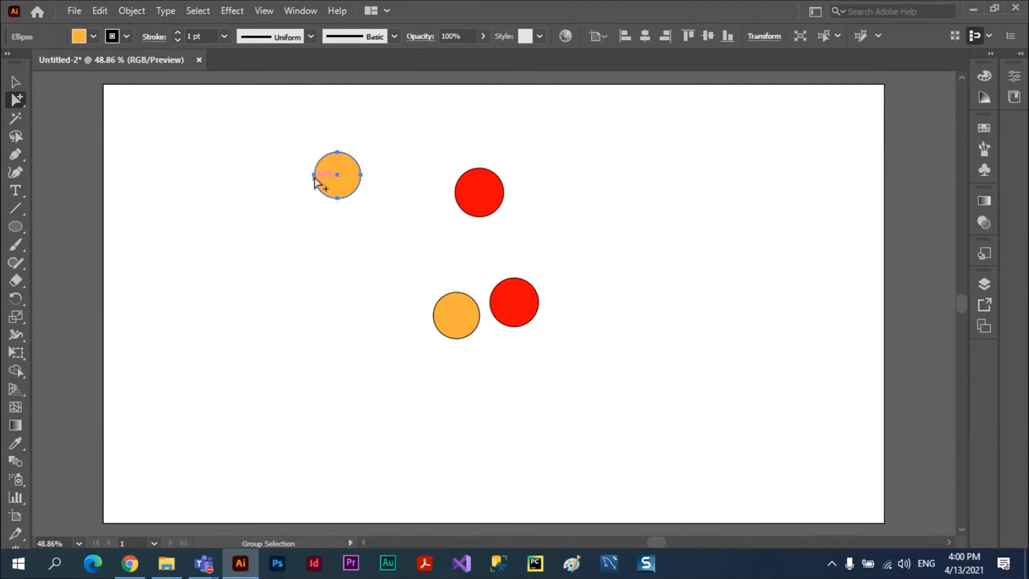
Step: Clear the selection and select the whole four-circle group with the Selection tool through its upper red circle
click(16, 82)
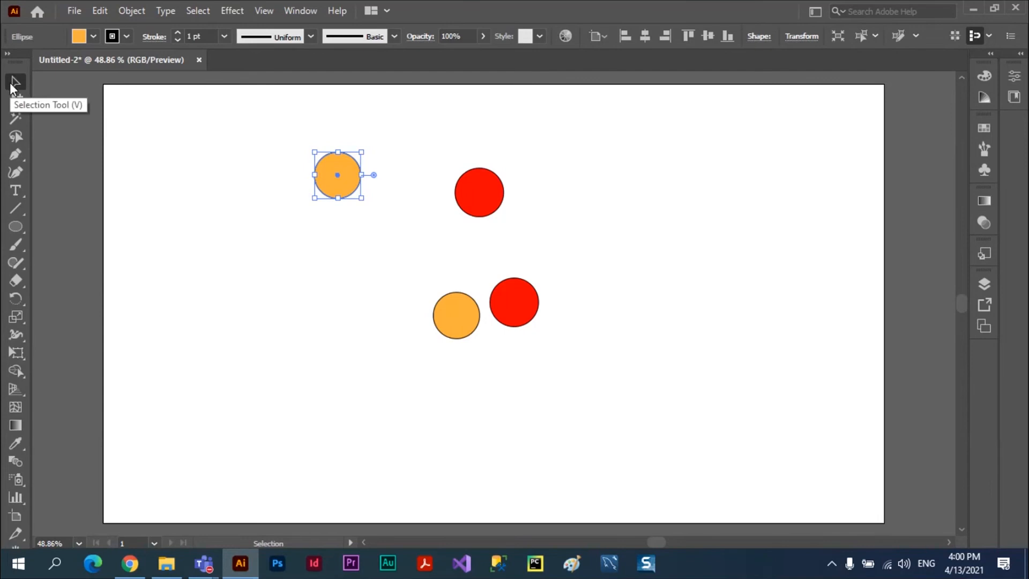
click(258, 230)
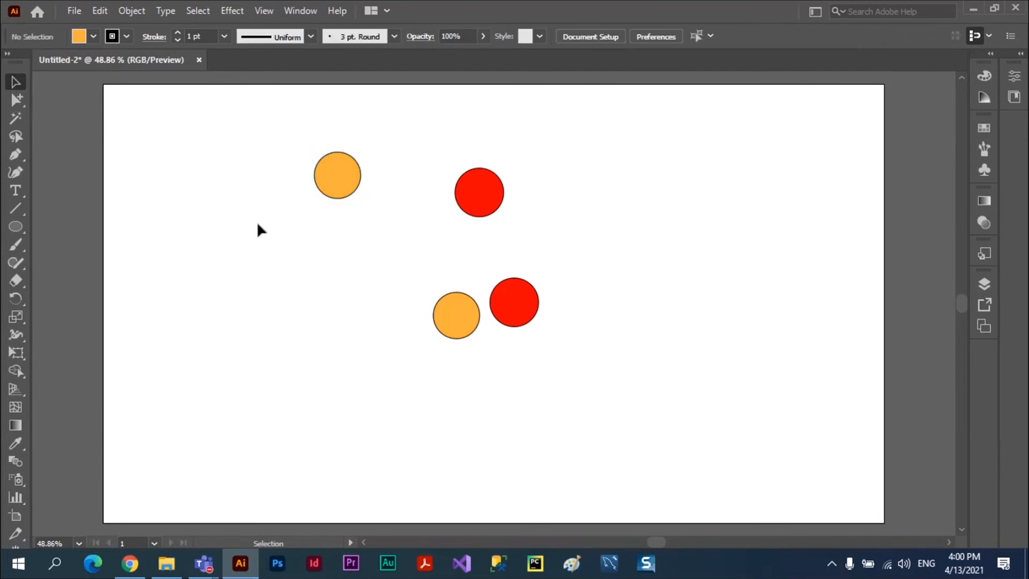
click(474, 194)
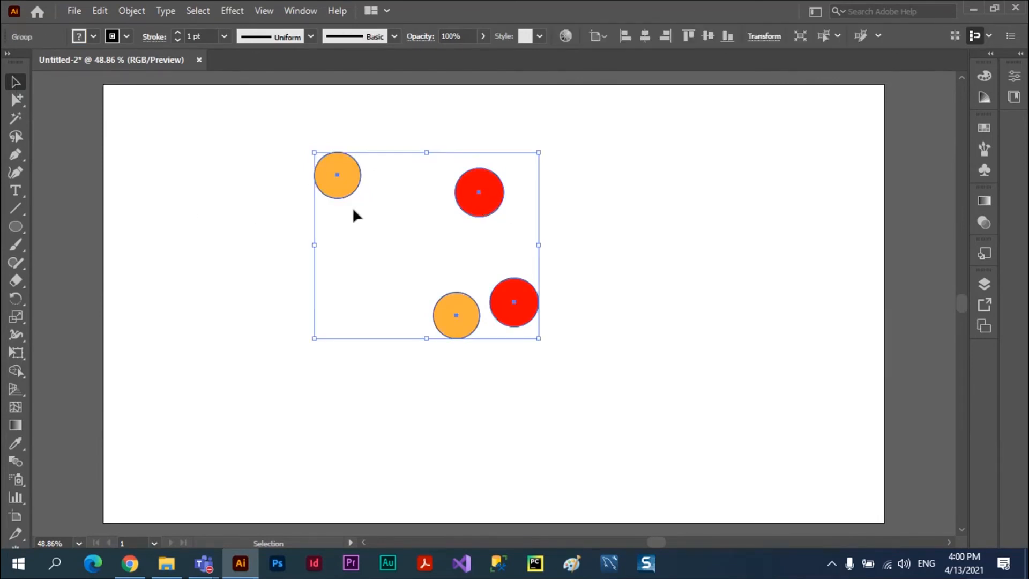
Step: Reshape the upper-left orange circle with Direct Selection, pulling its right anchor outward, its bottom anchor down and its top anchor up
click(13, 103)
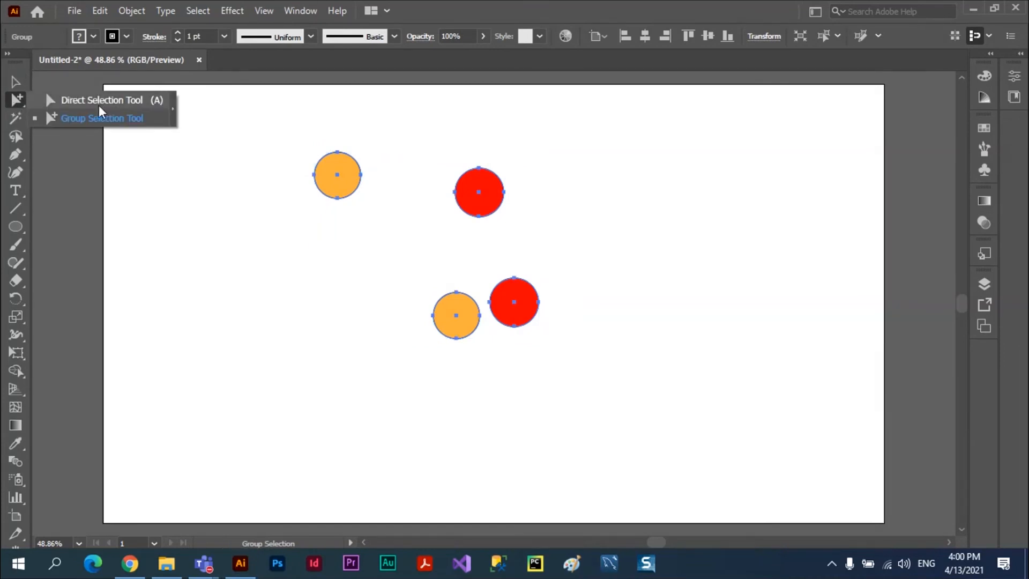
click(102, 102)
click(157, 182)
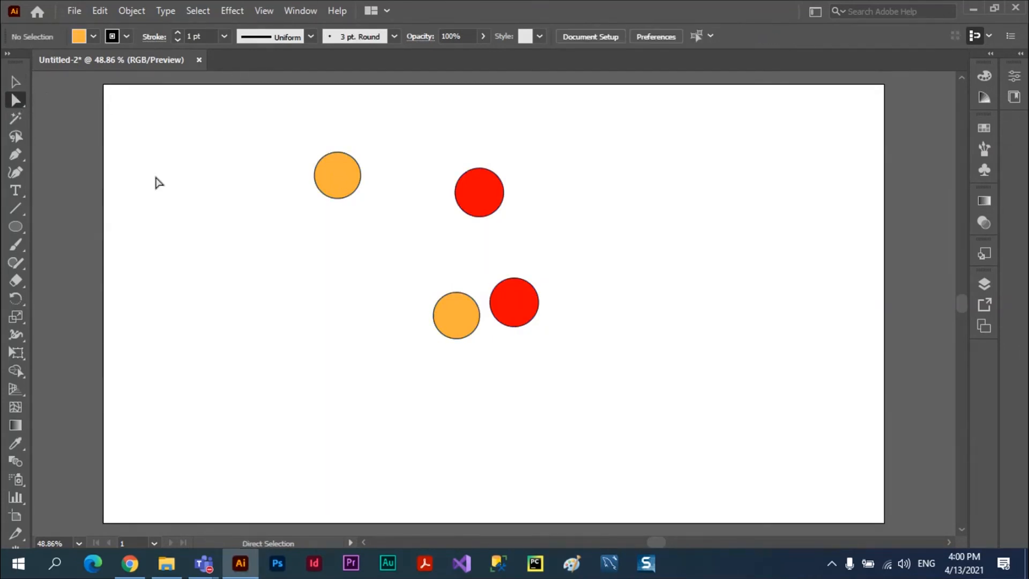
click(355, 159)
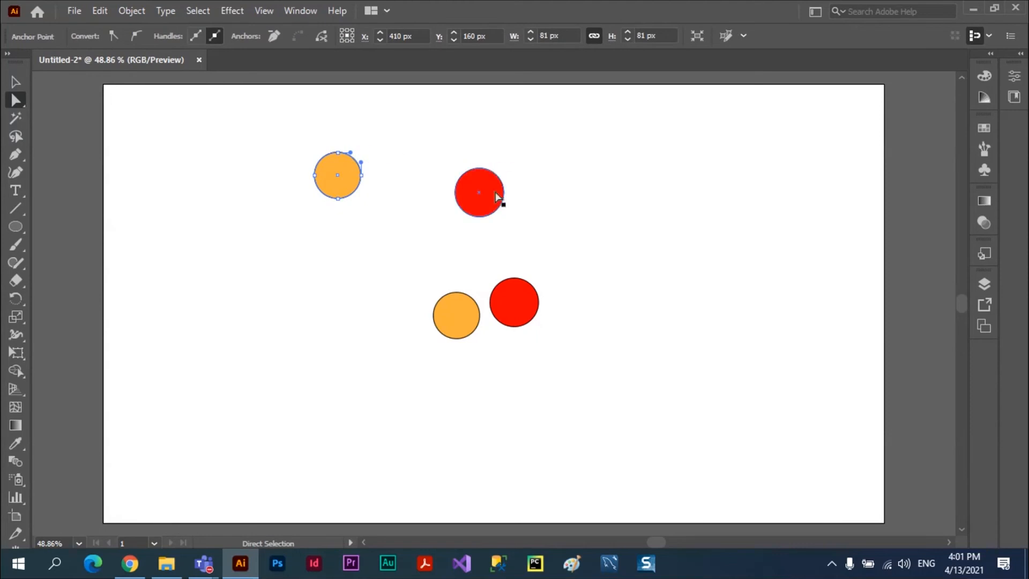
drag(362, 175, 341, 208)
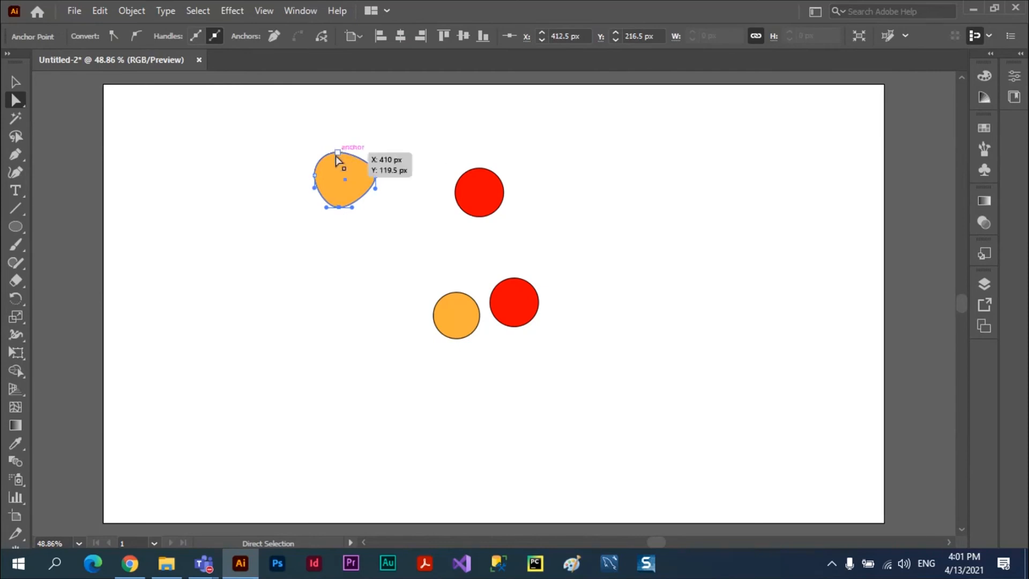
drag(338, 153, 338, 142)
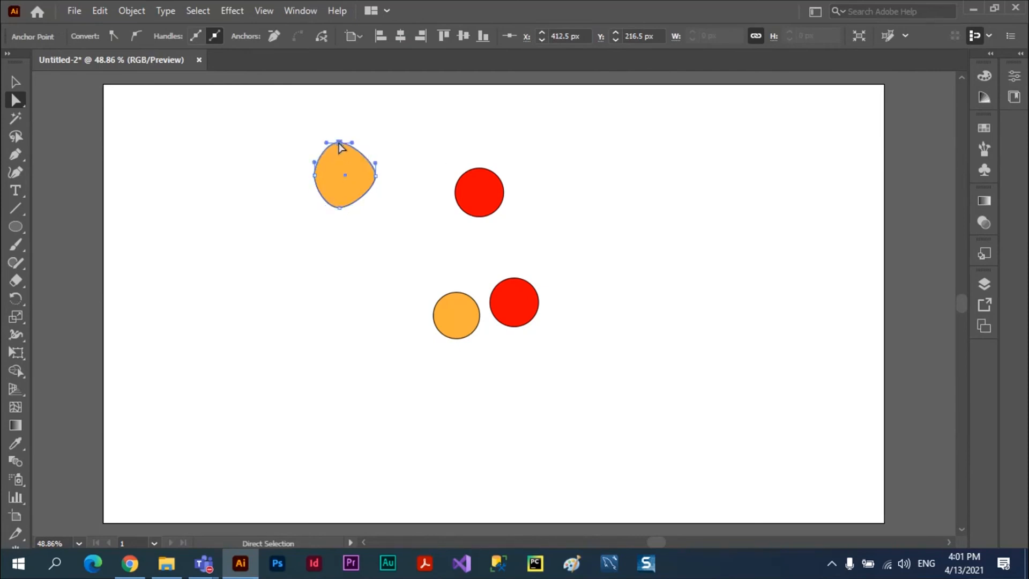
Step: Select all the shapes, group them again and move the group slightly down and right with the Selection tool
click(16, 82)
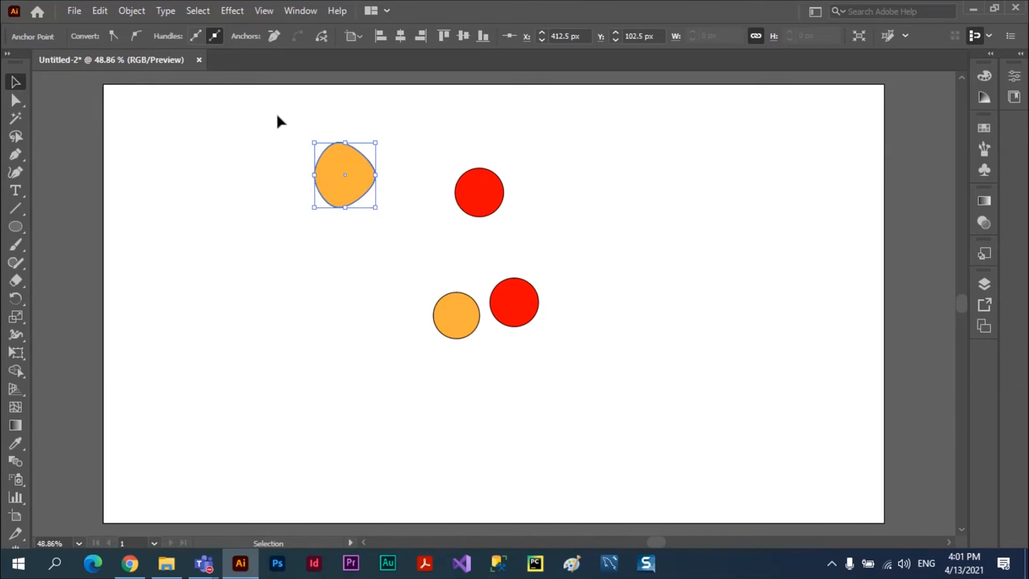
key(ctrl+a)
key(ctrl+g)
drag(475, 197, 491, 210)
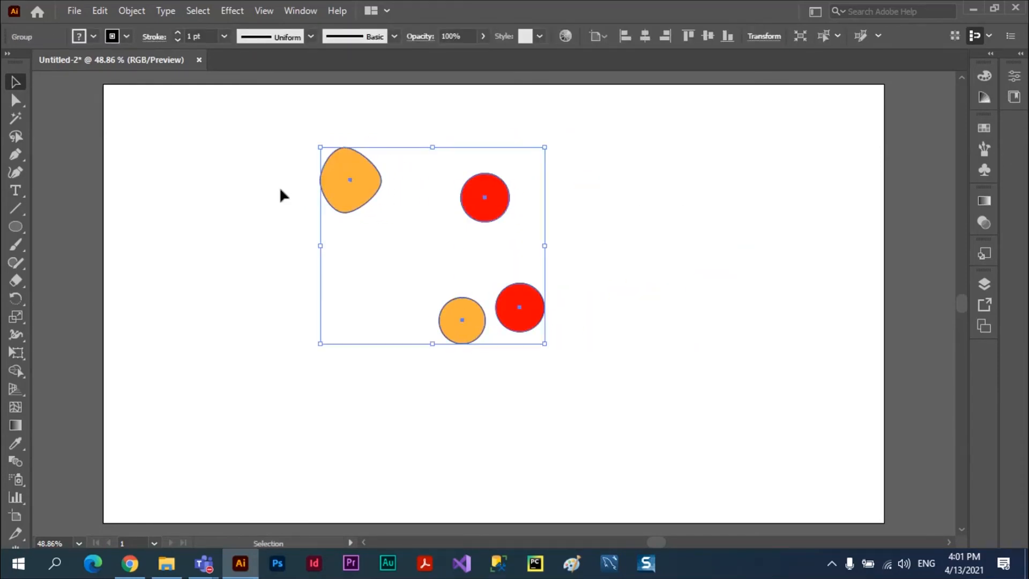
Step: Move only the reshaped orange shape within the group using Group Selection, first down and left and finally close to the upper red circle
click(13, 102)
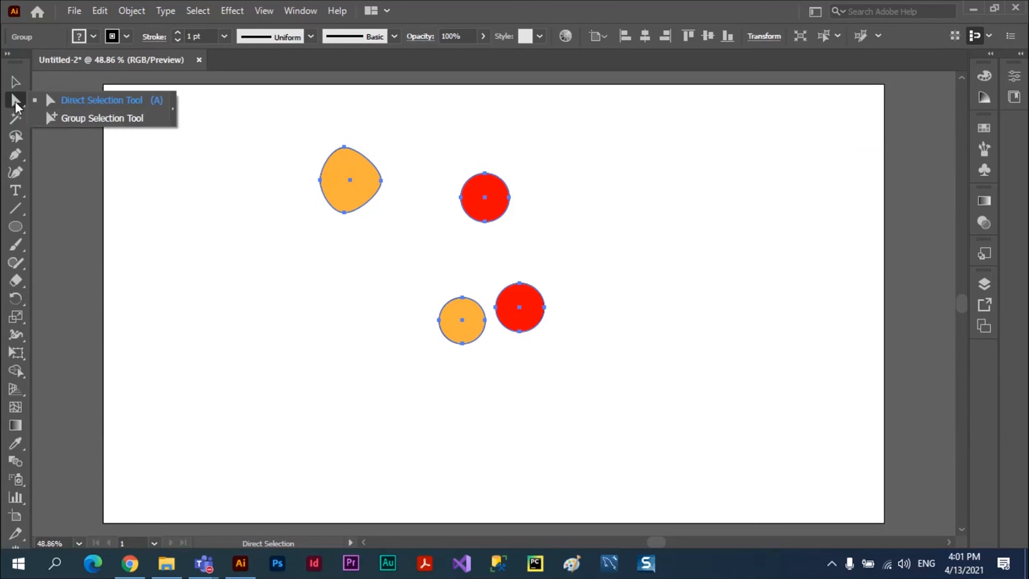
click(98, 118)
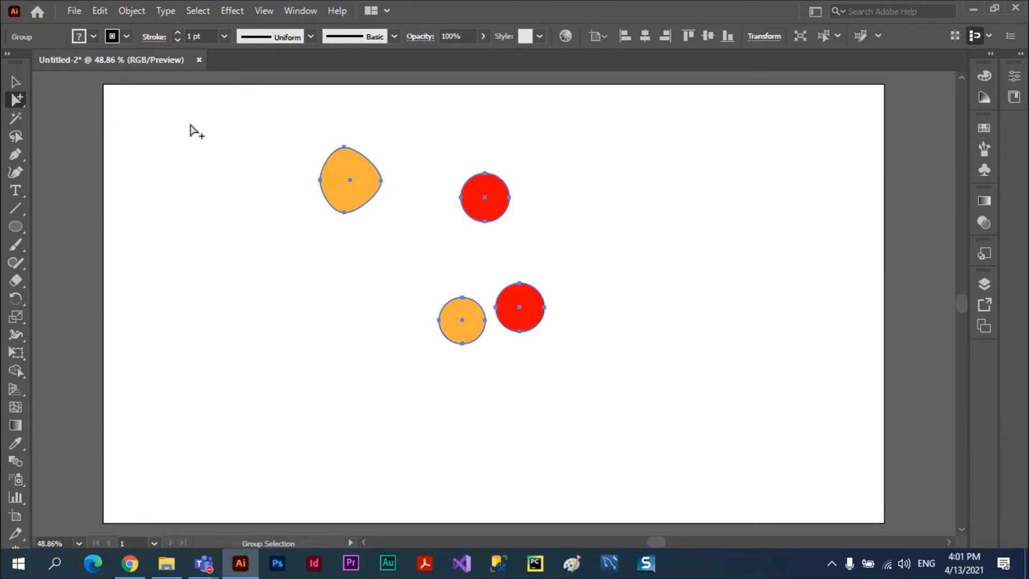
click(454, 117)
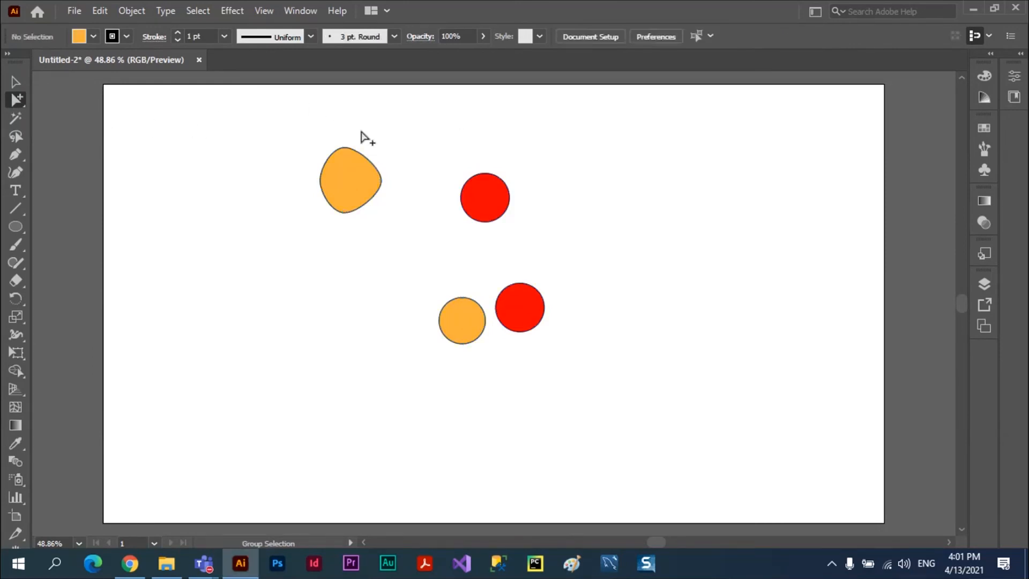
click(357, 171)
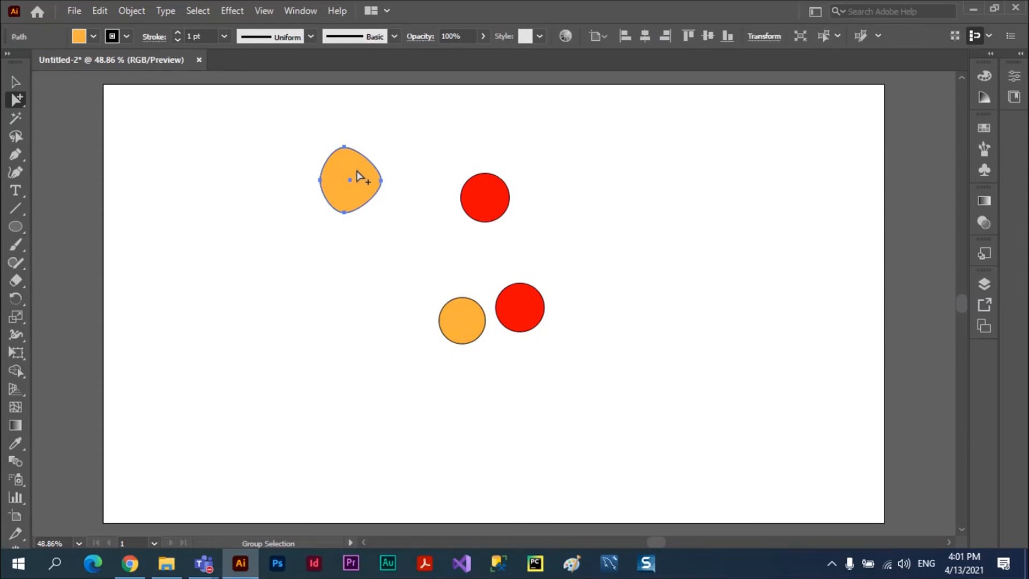
drag(352, 173, 337, 222)
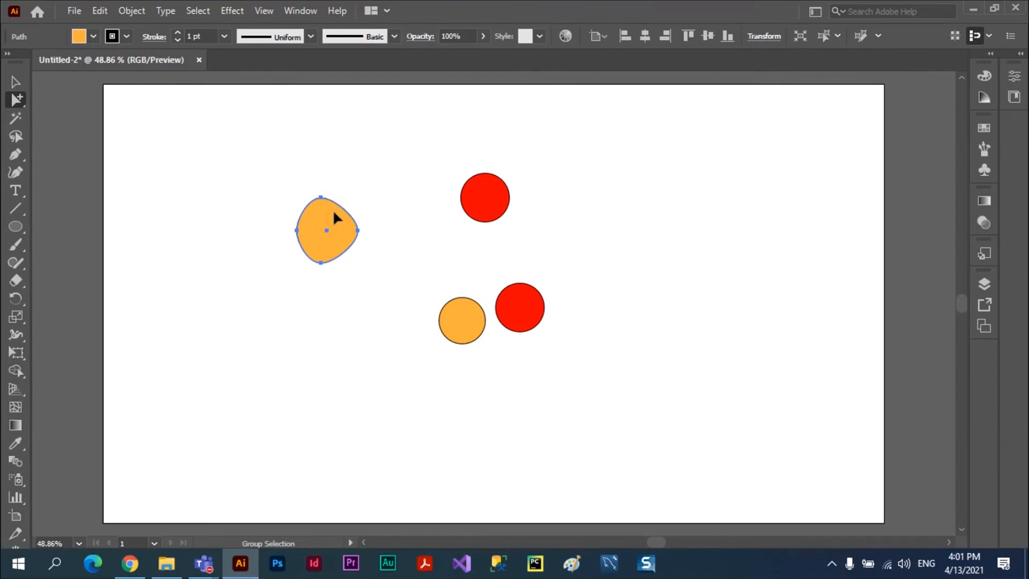
drag(333, 208, 400, 172)
Step: Move the whole group to the right with the Selection tool, bring it back to the artboard's centre with Group Selection, and deselect it
click(13, 82)
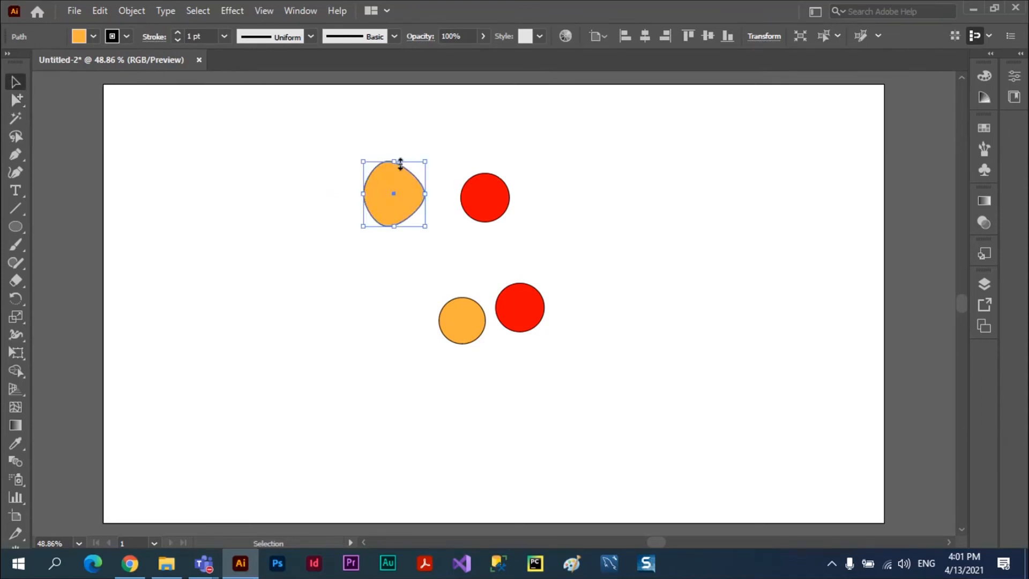
drag(481, 183, 646, 169)
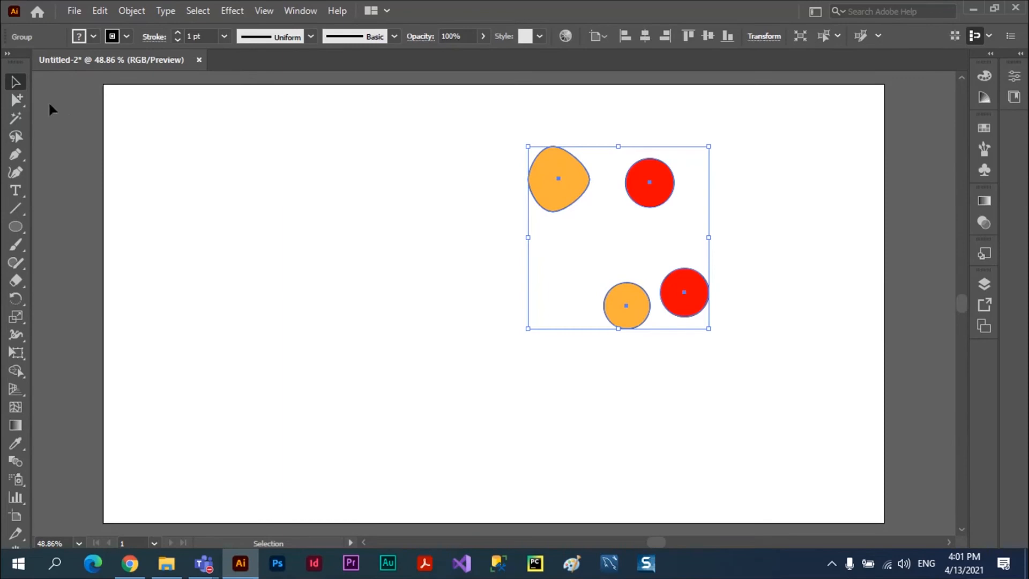
click(18, 98)
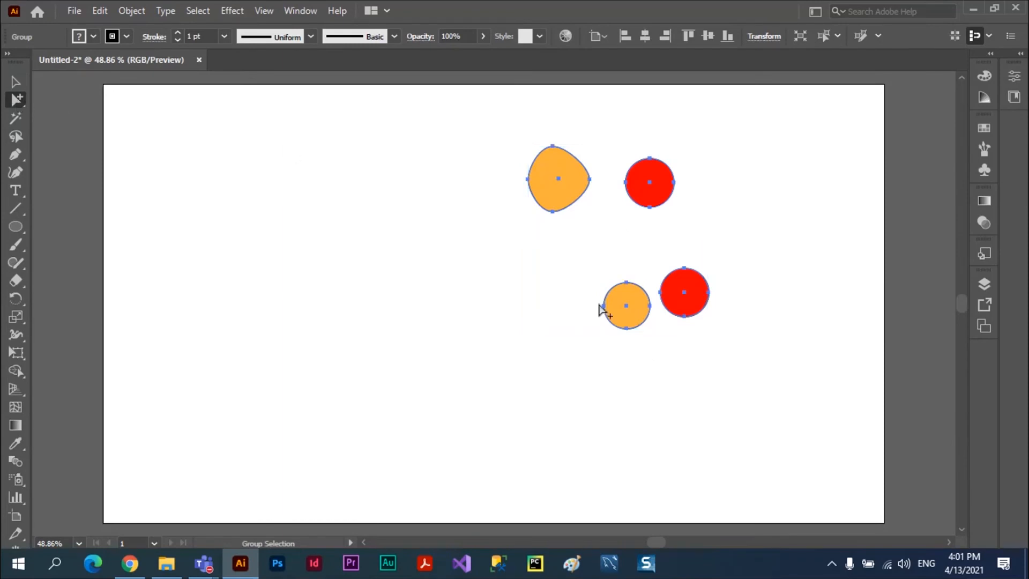
drag(550, 204, 438, 203)
click(707, 182)
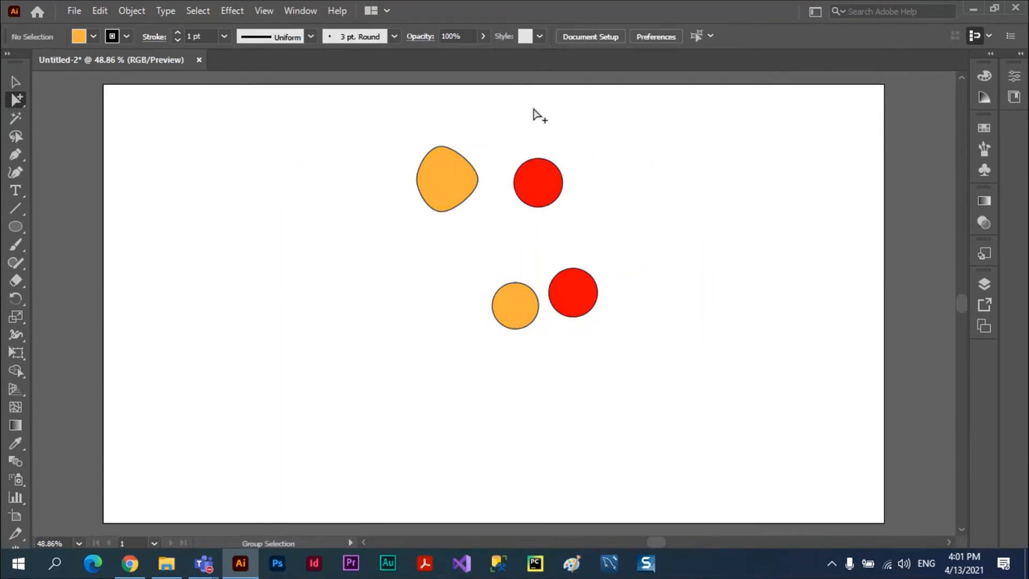
Step: Select the reshaped orange shape with Group Selection, extend the selection to its whole group, and move the group left
click(440, 174)
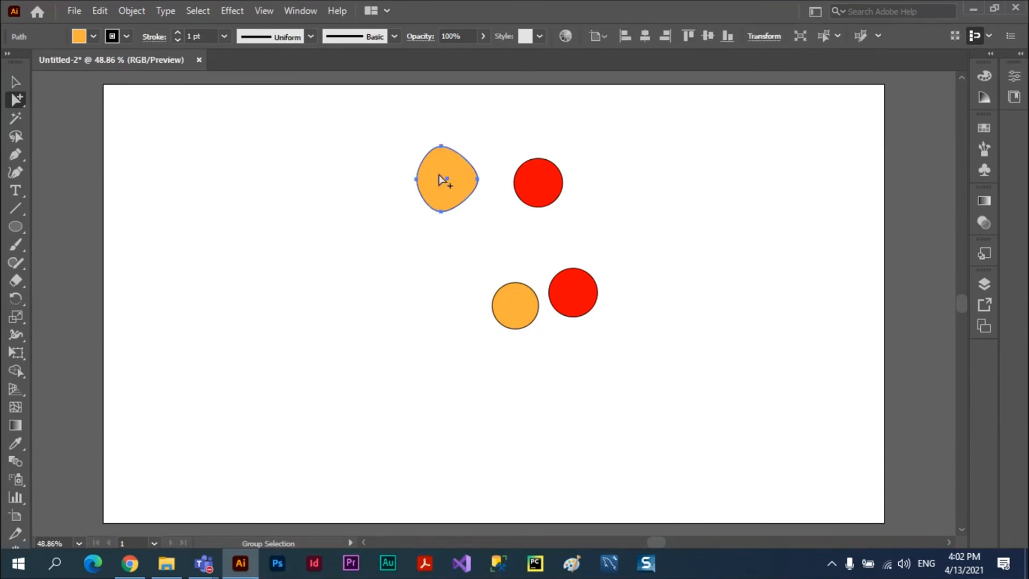
click(437, 167)
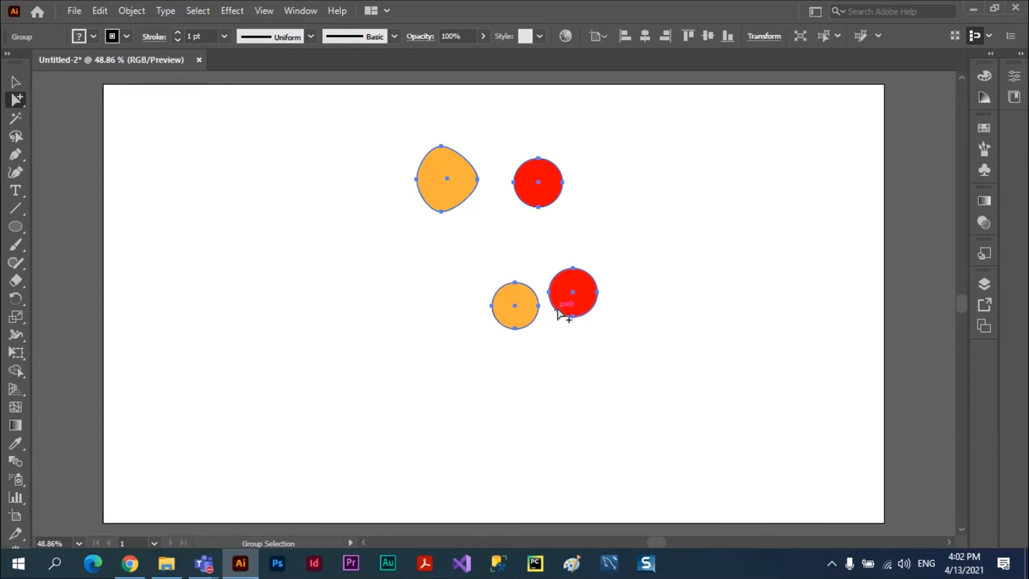
drag(444, 199, 310, 210)
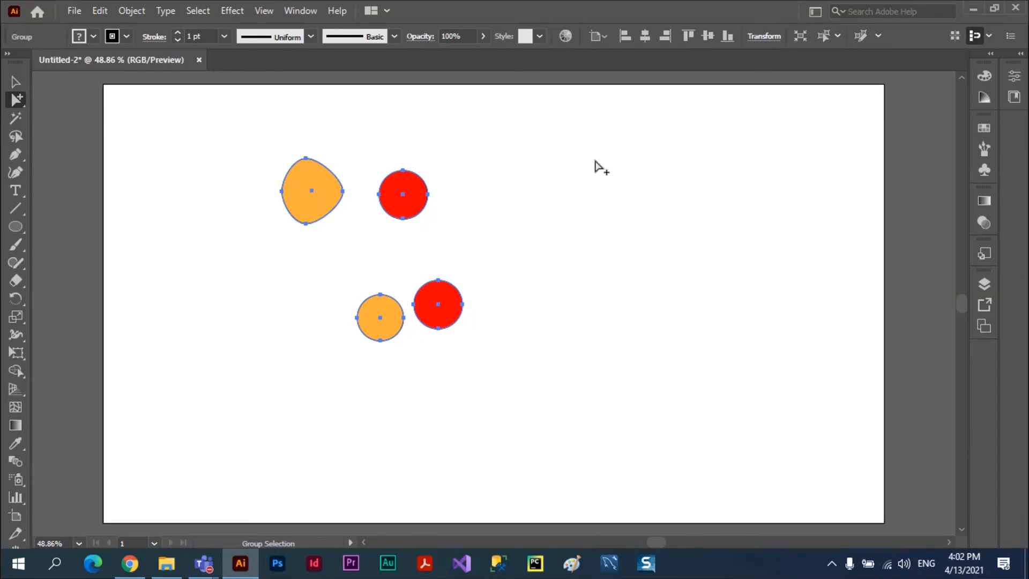
Step: Select the lower orange circle and its paired red circle with Group Selection, move the pair slightly up and right, and include the upper red circle
click(663, 171)
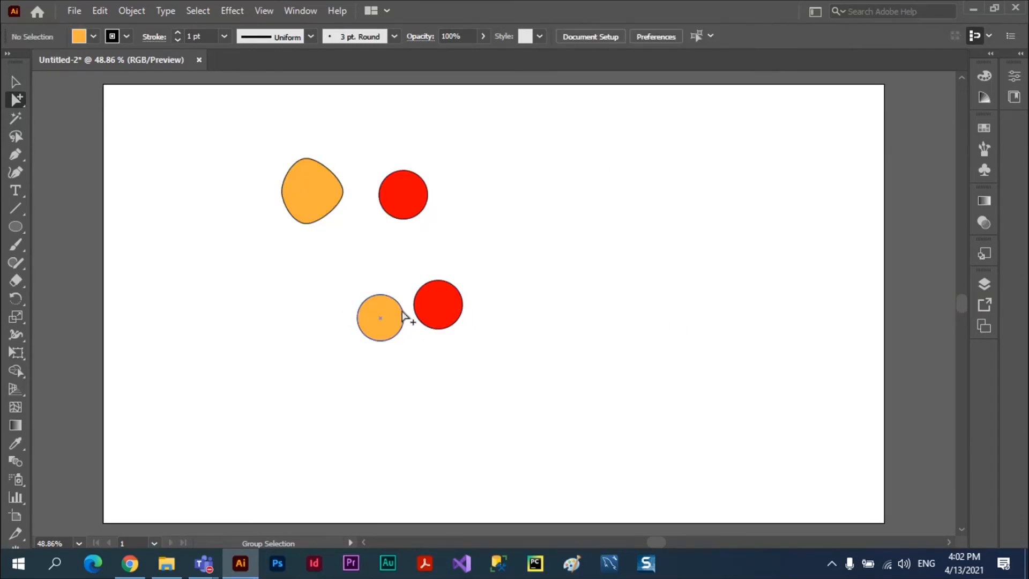
click(390, 333)
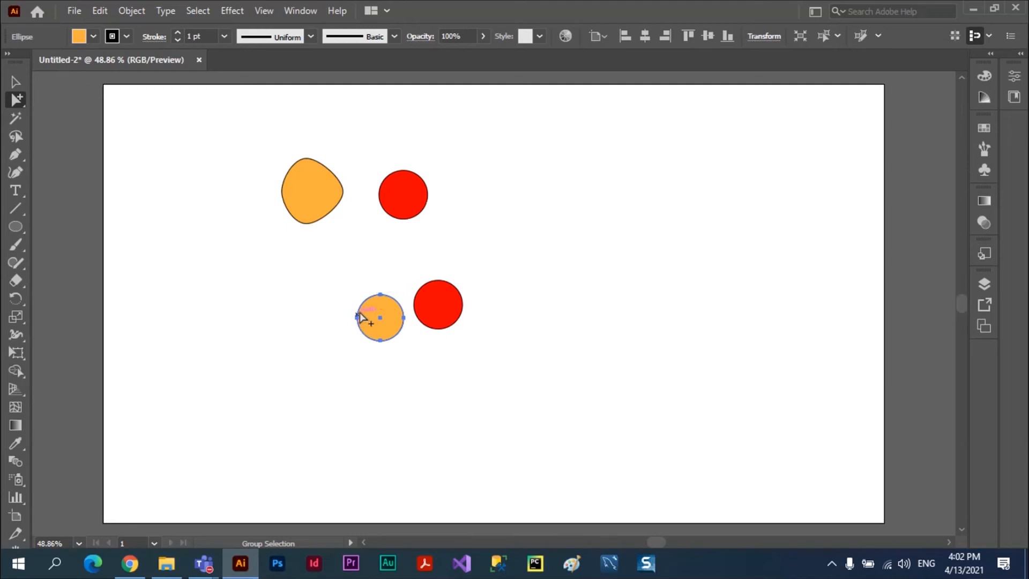
click(382, 336)
drag(445, 301, 478, 291)
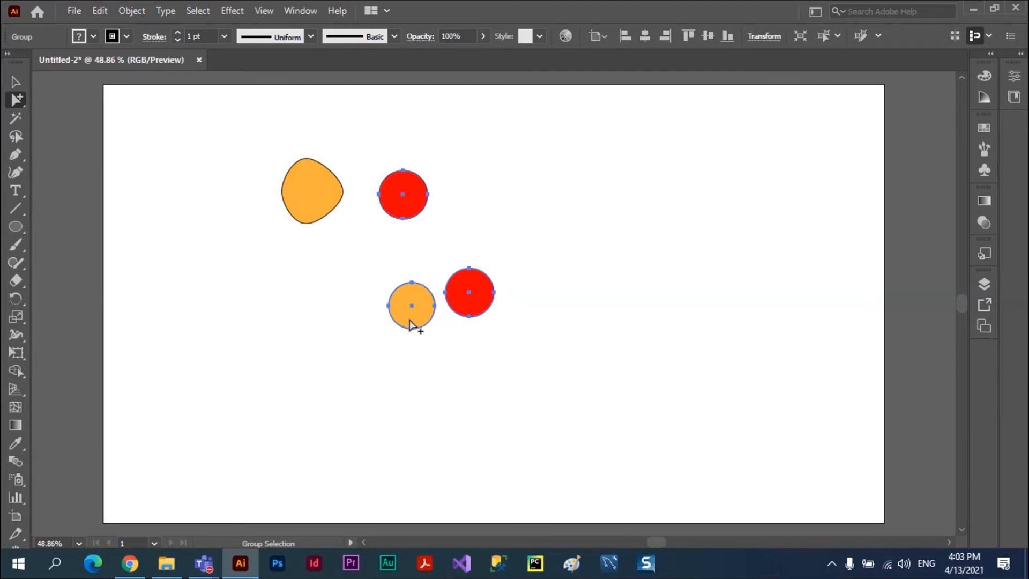
shift+click(420, 193)
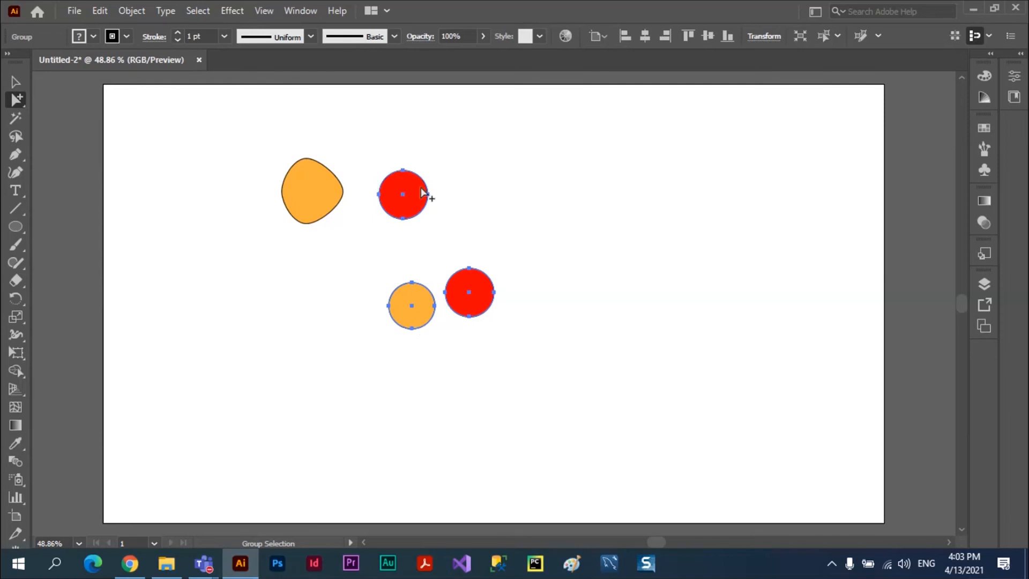
Step: Extend the Group Selection to the whole group, move it slightly down and right, and deselect it
click(410, 312)
mouse_move(409, 202)
mouse_down()
mouse_move(529, 194)
mouse_move(421, 214)
mouse_up()
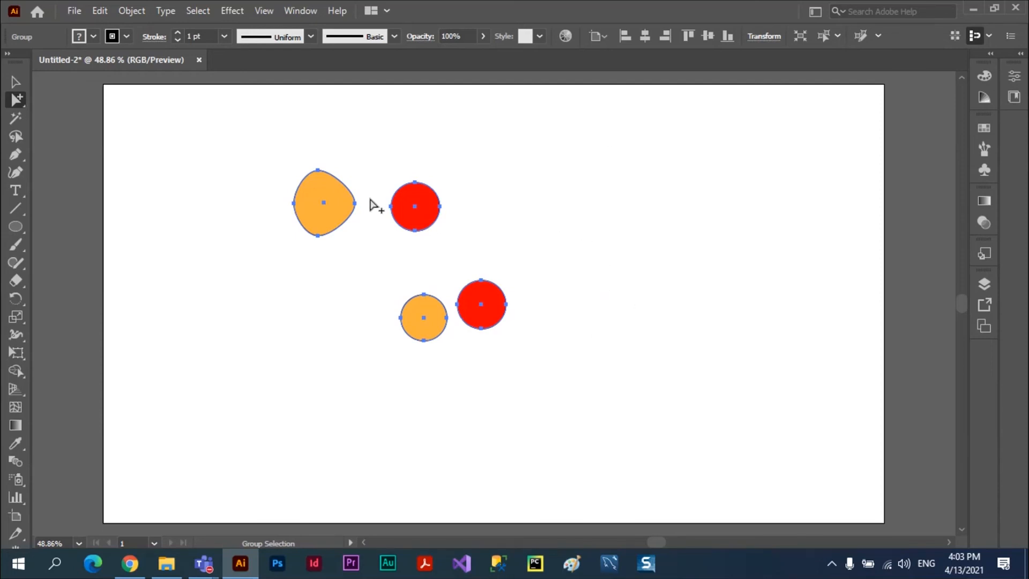
click(201, 143)
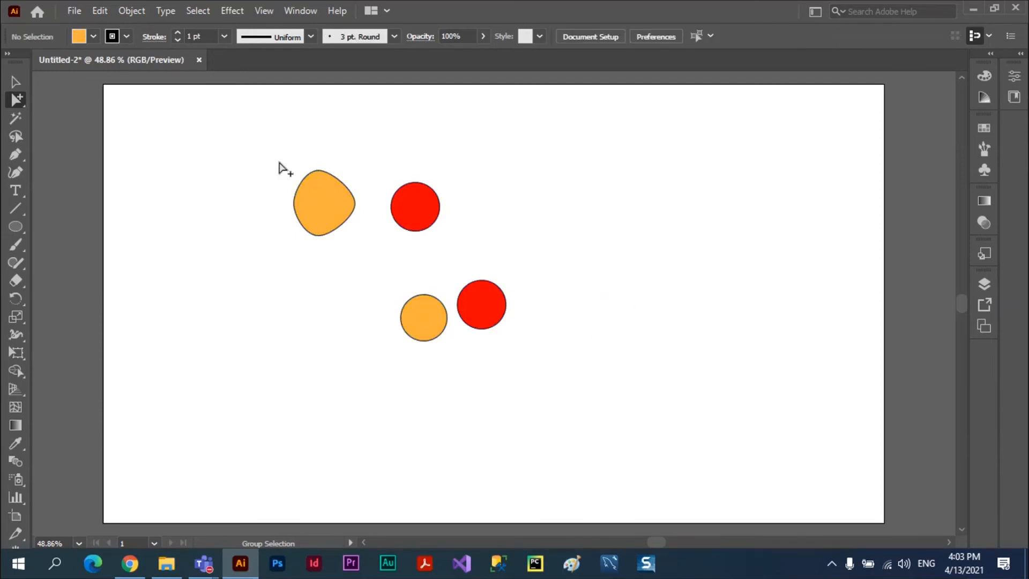
Step: Select the upper red circle with Group Selection, then extend the selection through its nested group to the whole group
click(417, 207)
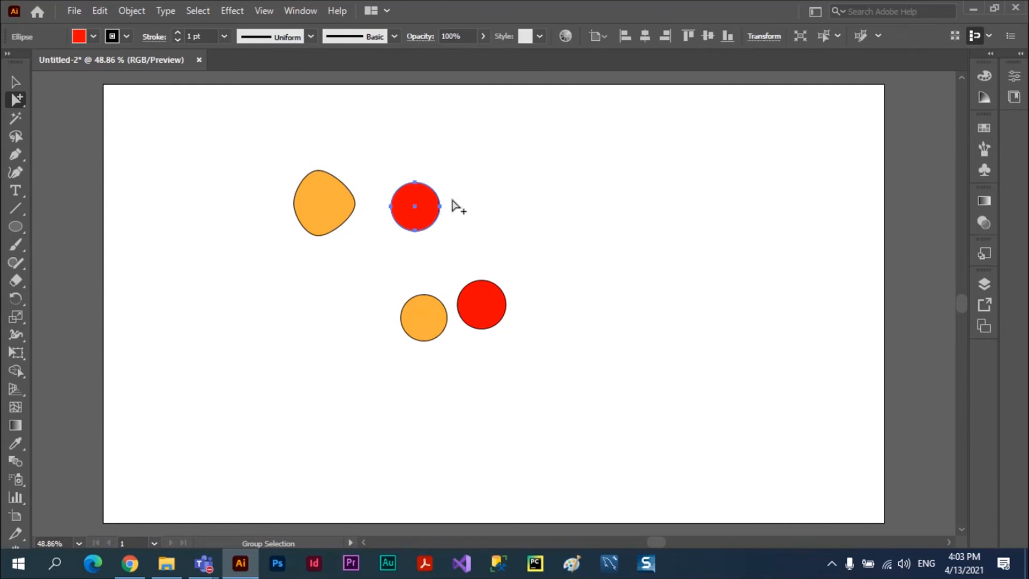
click(426, 211)
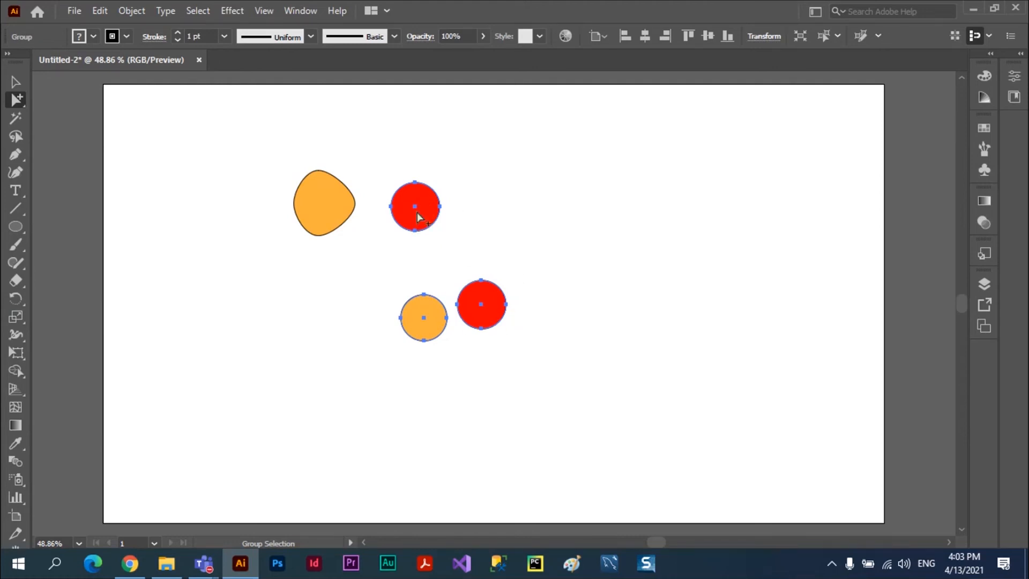
click(423, 196)
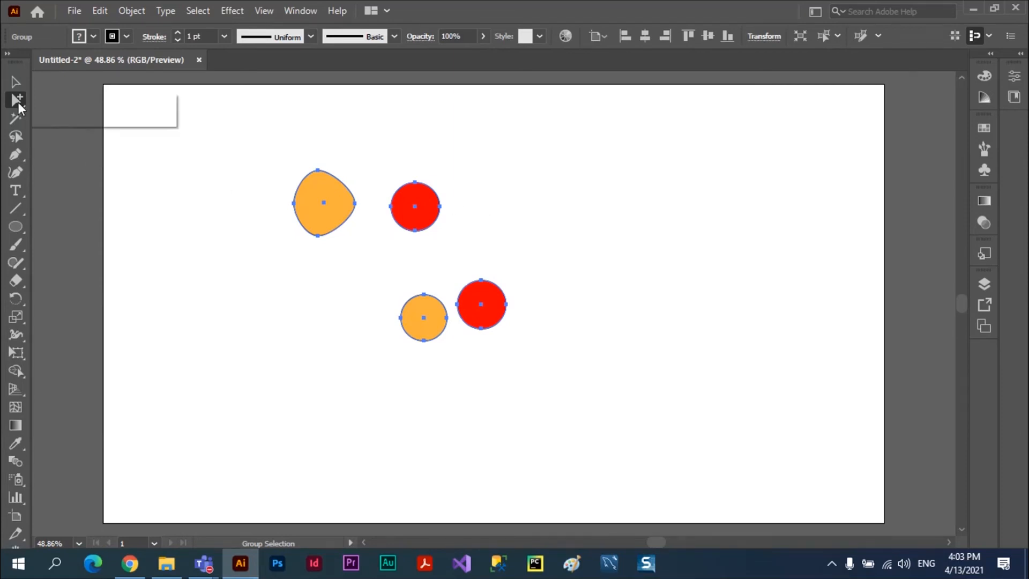
Step: Move the whole group slightly down and left with the Selection tool, then delete it from the artboard
drag(19, 107, 76, 104)
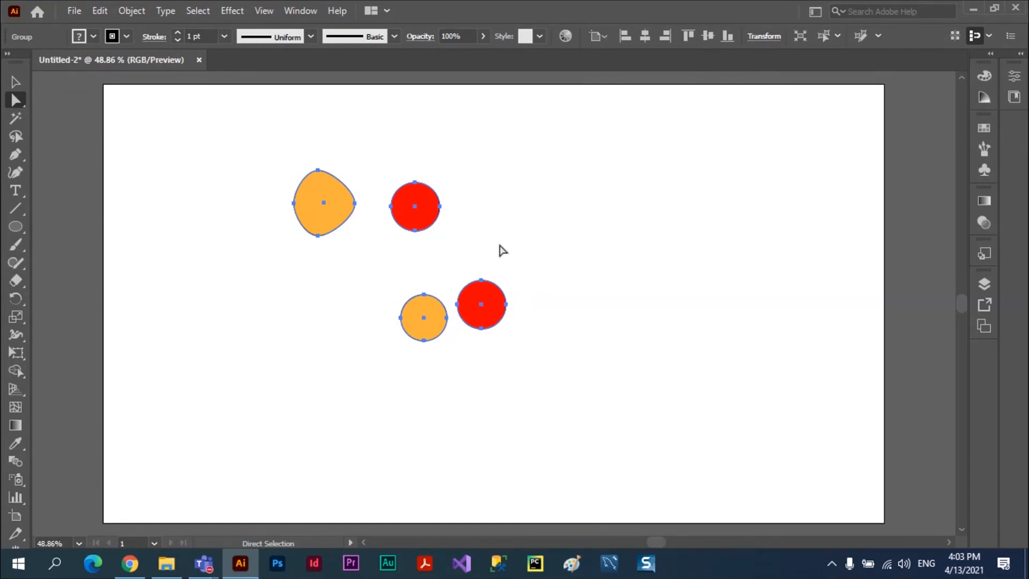
click(11, 80)
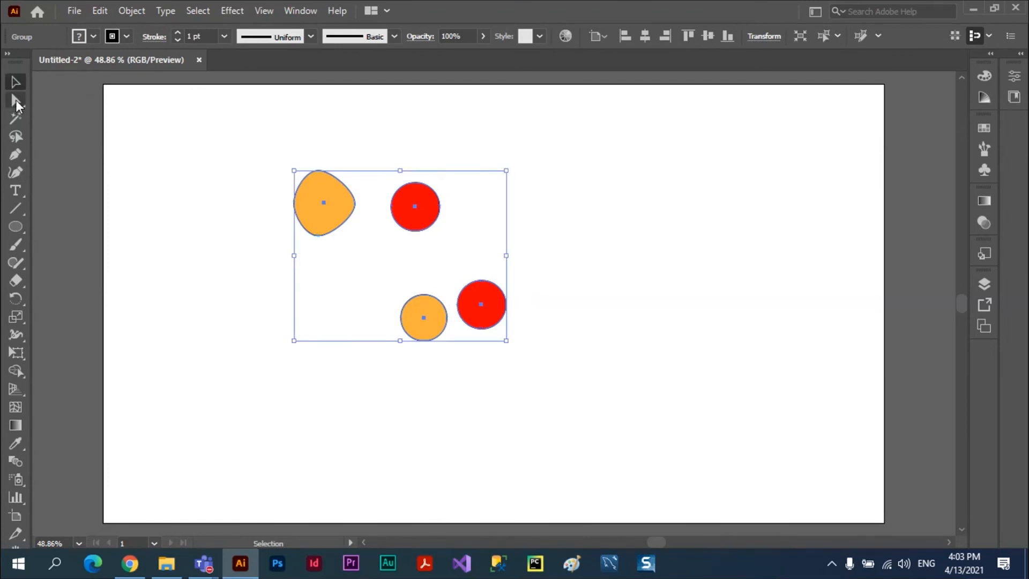
drag(18, 105, 91, 117)
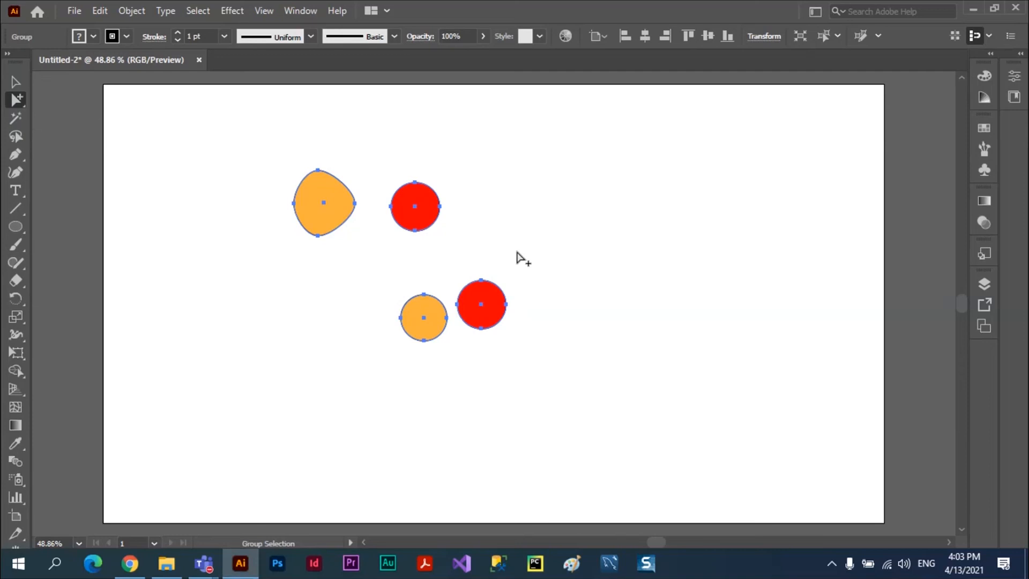
click(14, 83)
drag(425, 218, 405, 231)
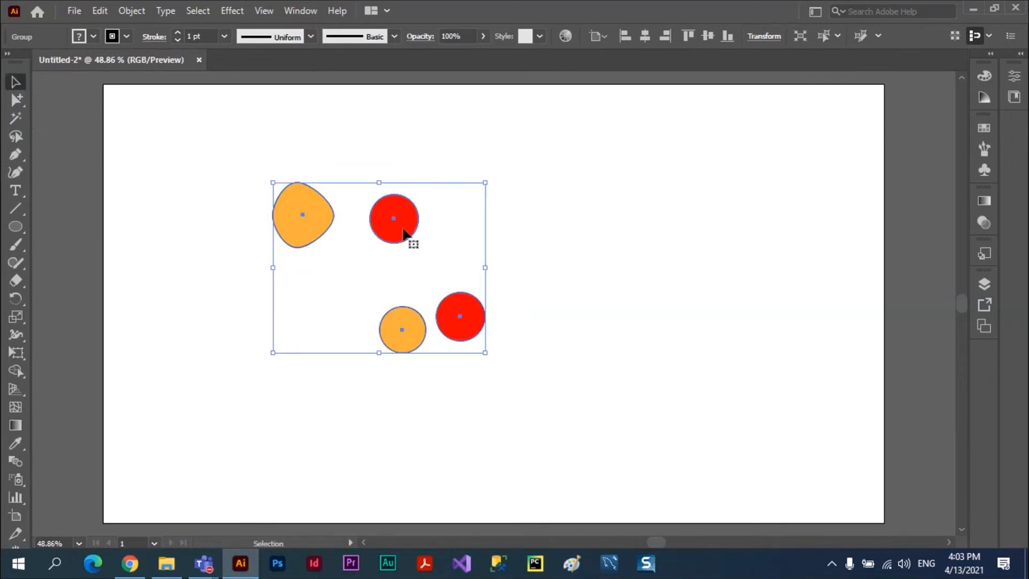
key(Delete)
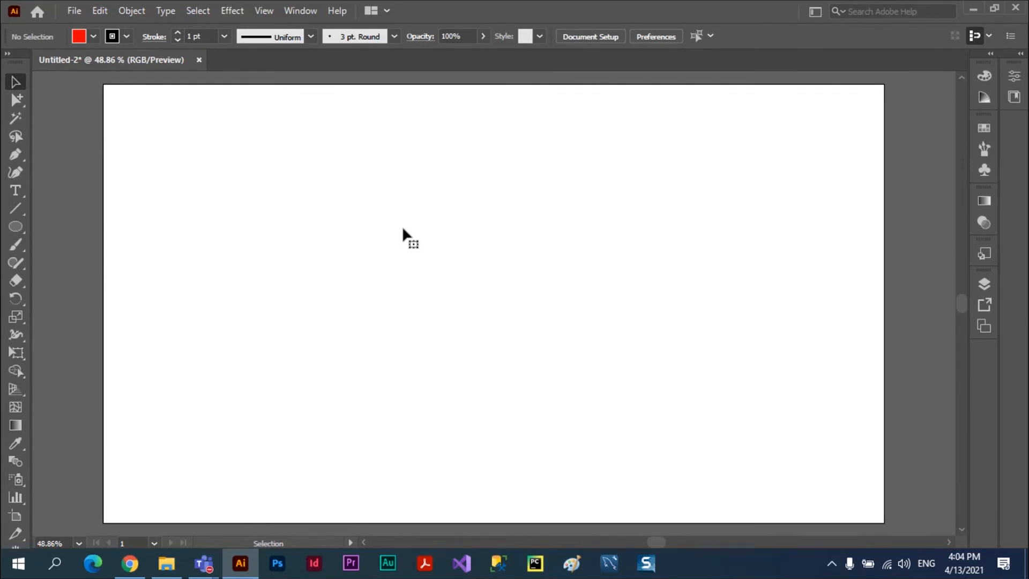
Step: Draw two circles side by side with the Ellipse tool and fill the larger one on the right with green
drag(15, 231, 66, 263)
drag(261, 212, 315, 266)
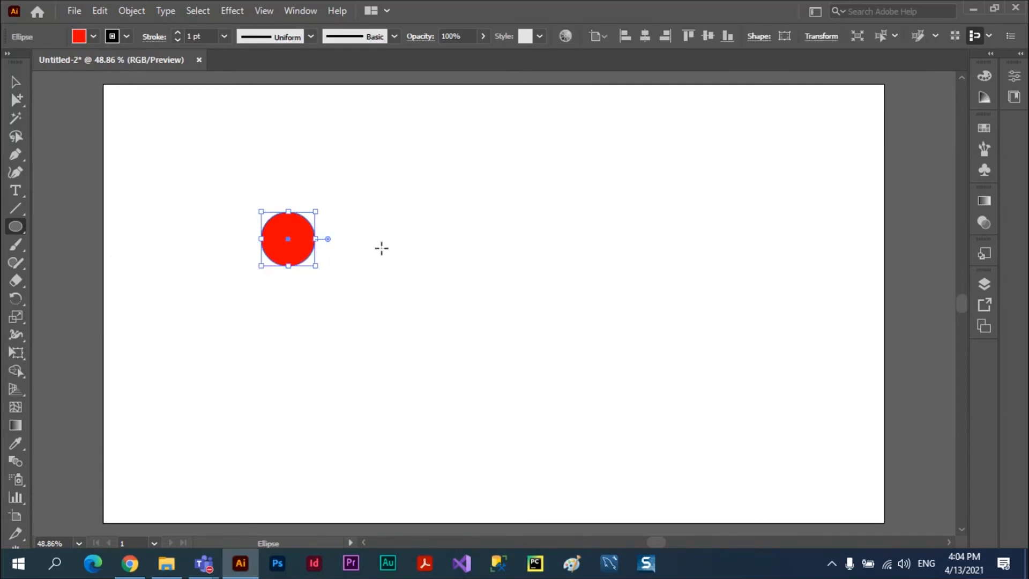
drag(369, 183, 438, 252)
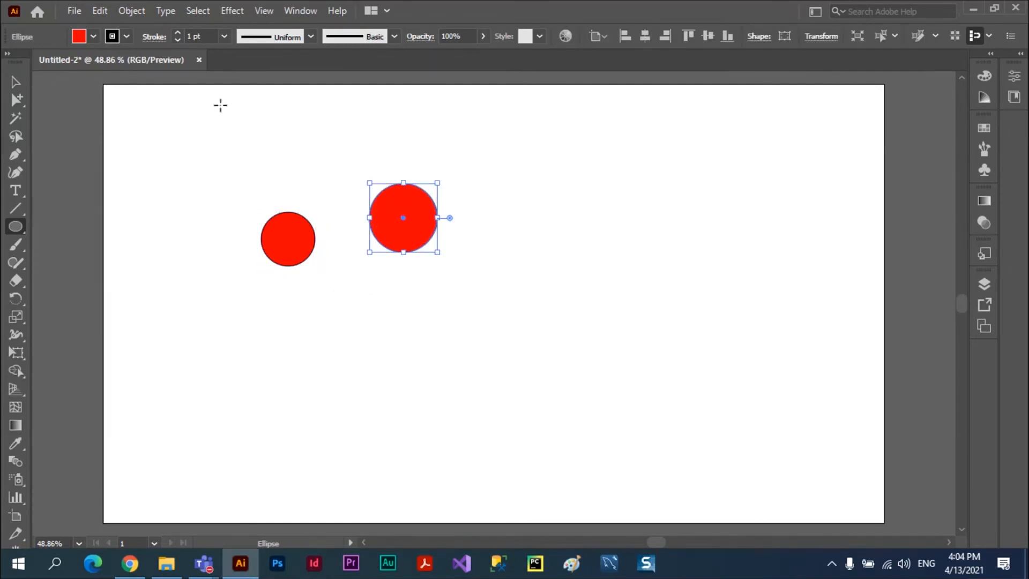
click(93, 36)
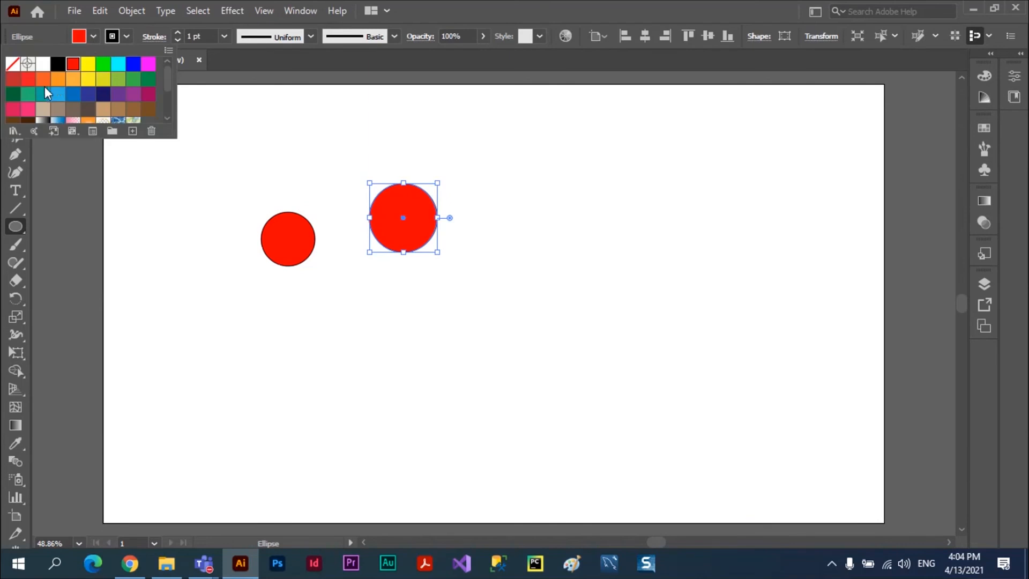
click(133, 79)
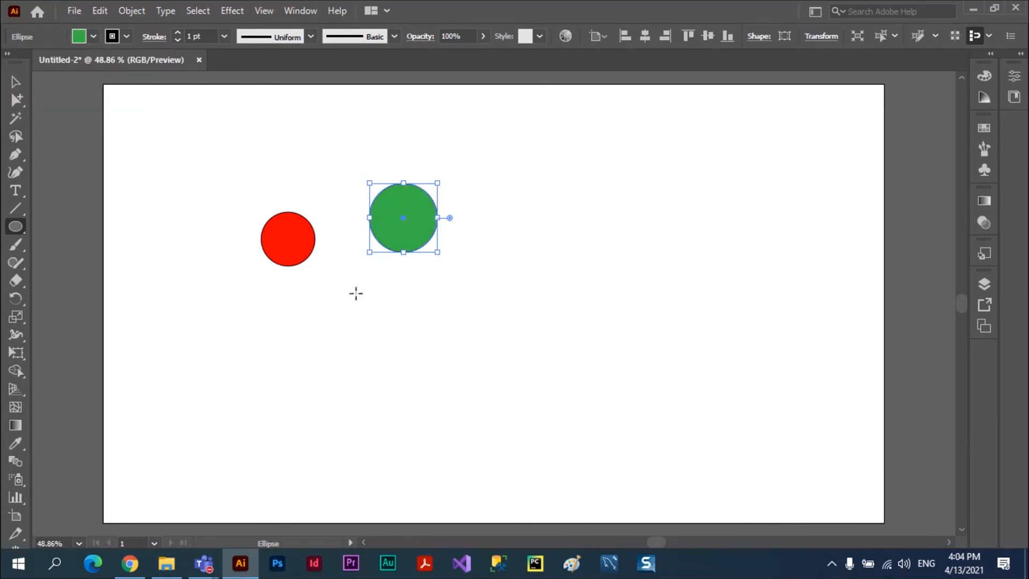
Step: Draw a third circle below the green one and give it a yellow stroke and a yellow fill
drag(345, 283, 417, 353)
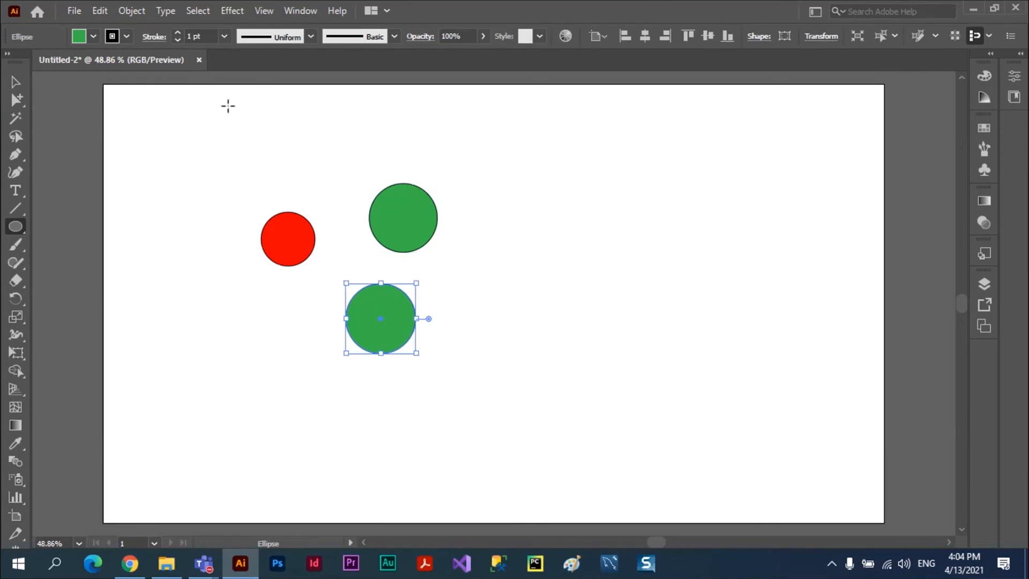
click(127, 36)
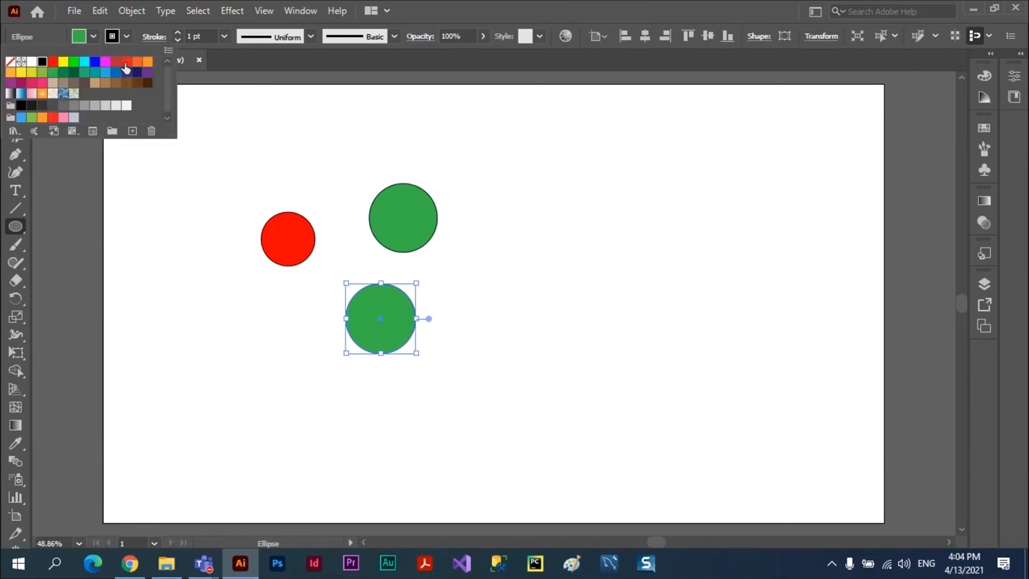
click(137, 63)
click(147, 65)
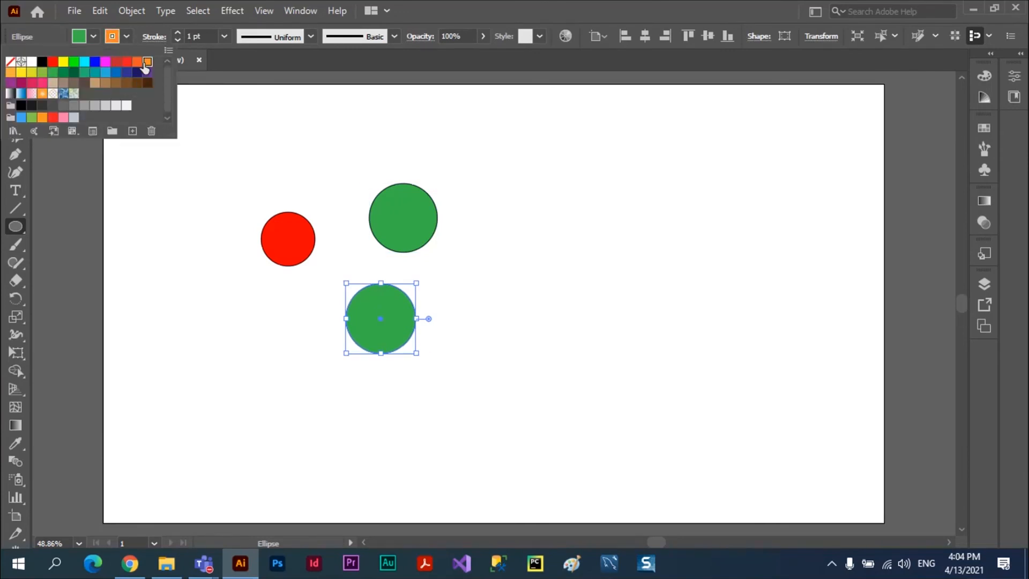
click(84, 73)
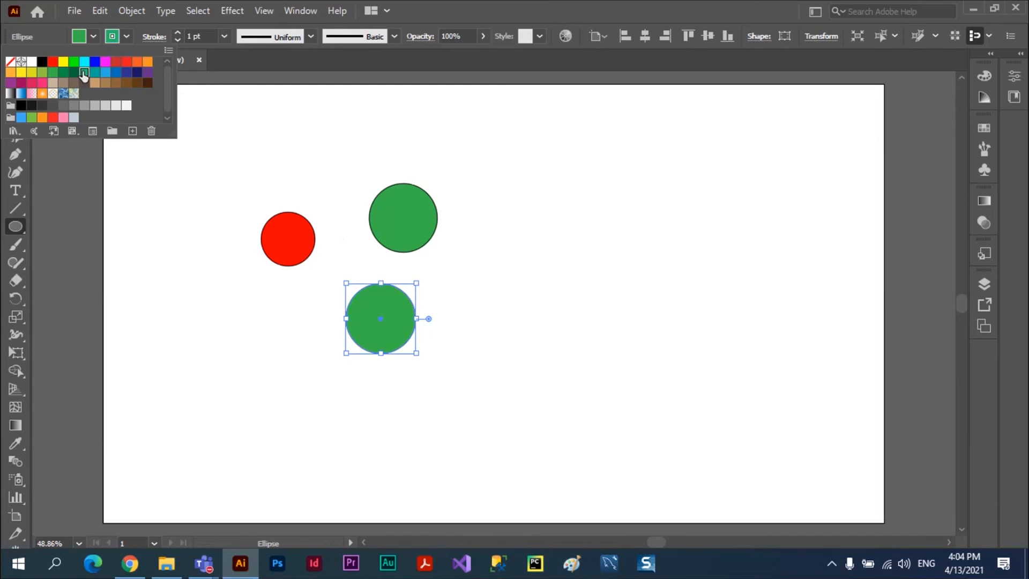
click(31, 73)
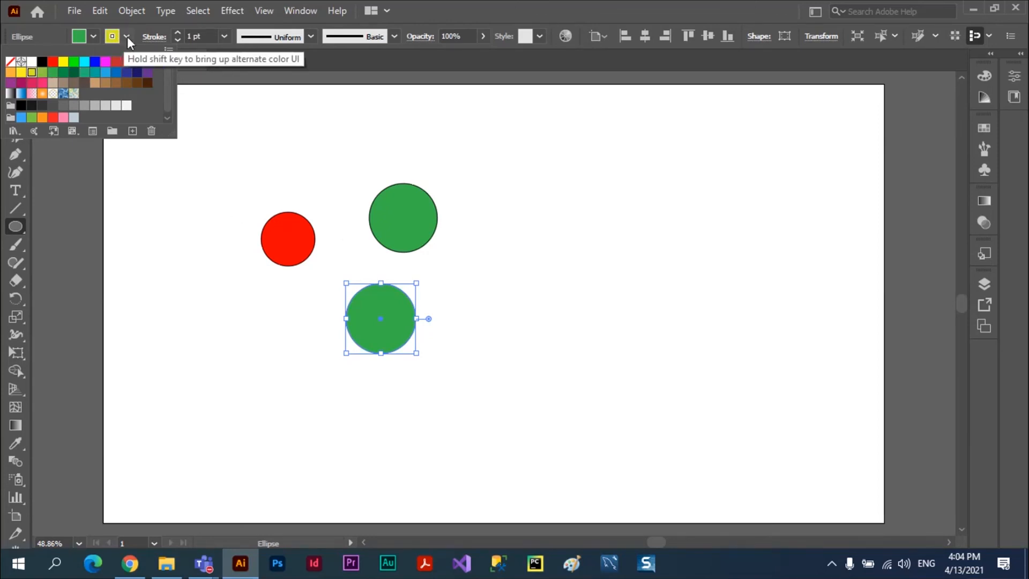
click(94, 36)
click(93, 37)
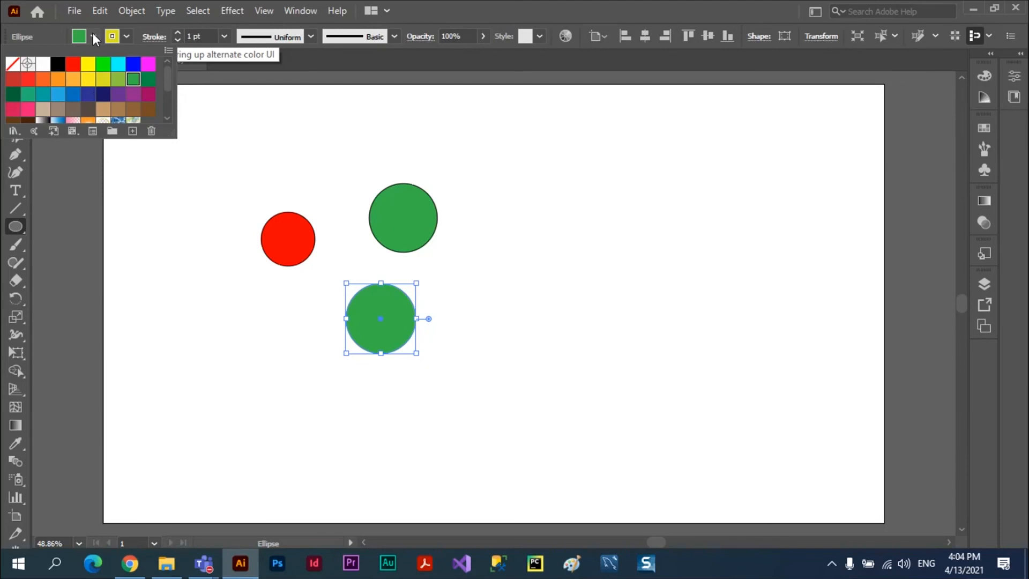
click(88, 81)
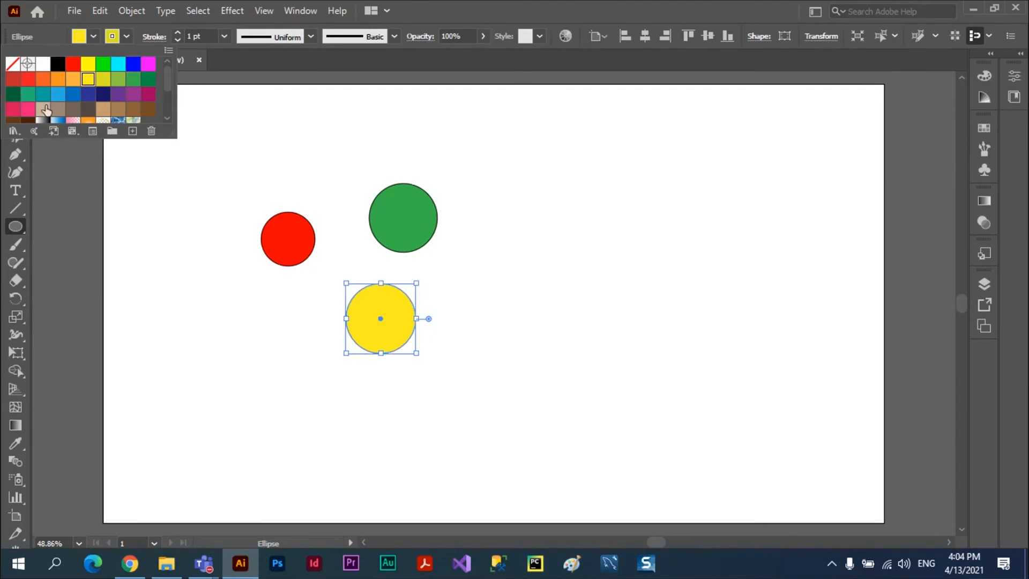
click(55, 33)
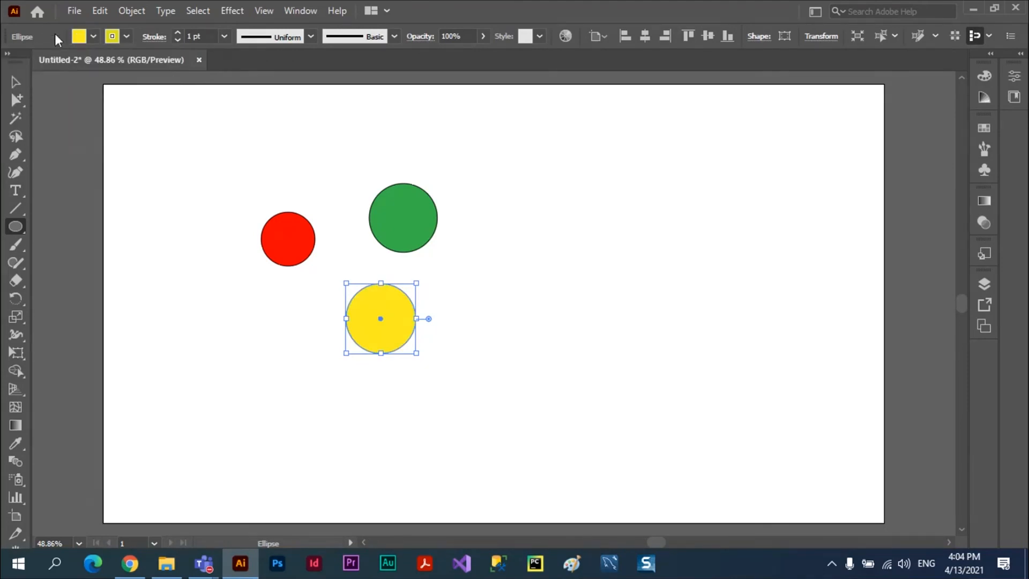
Step: Move the red, green and yellow circles closer together with the Selection tool and deselect them
click(16, 82)
drag(280, 239, 312, 252)
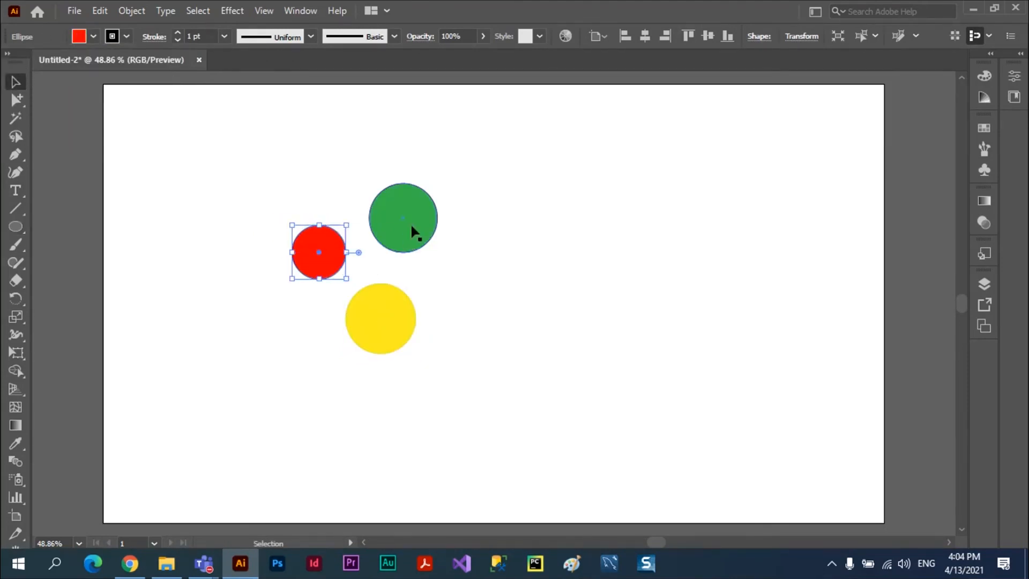
drag(412, 226, 412, 249)
drag(368, 324, 357, 308)
click(287, 298)
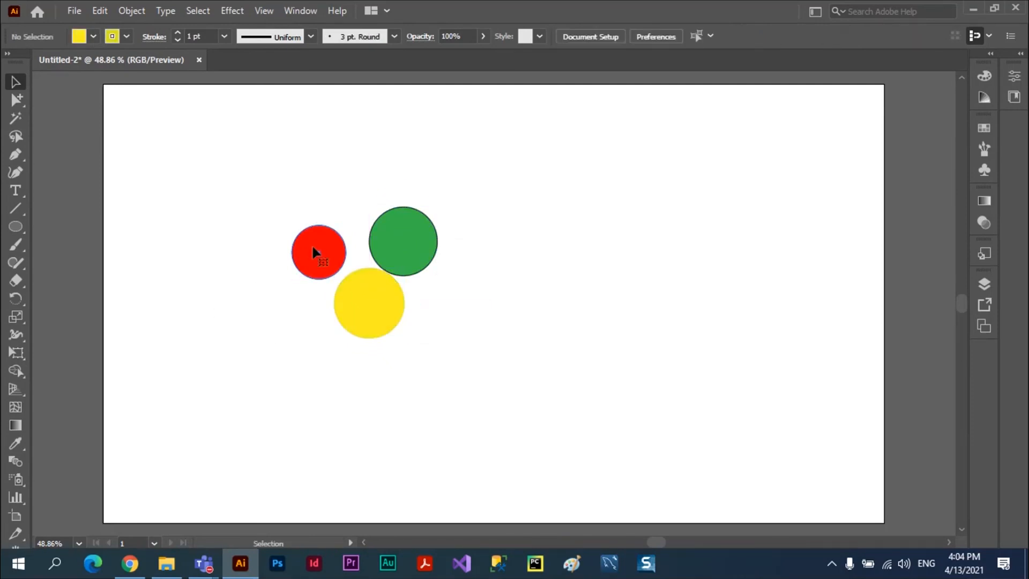
Step: Select all three circles, shift them up and left, place a copy of the set on the artboard's right half, and deselect
click(313, 252)
click(405, 240)
click(362, 301)
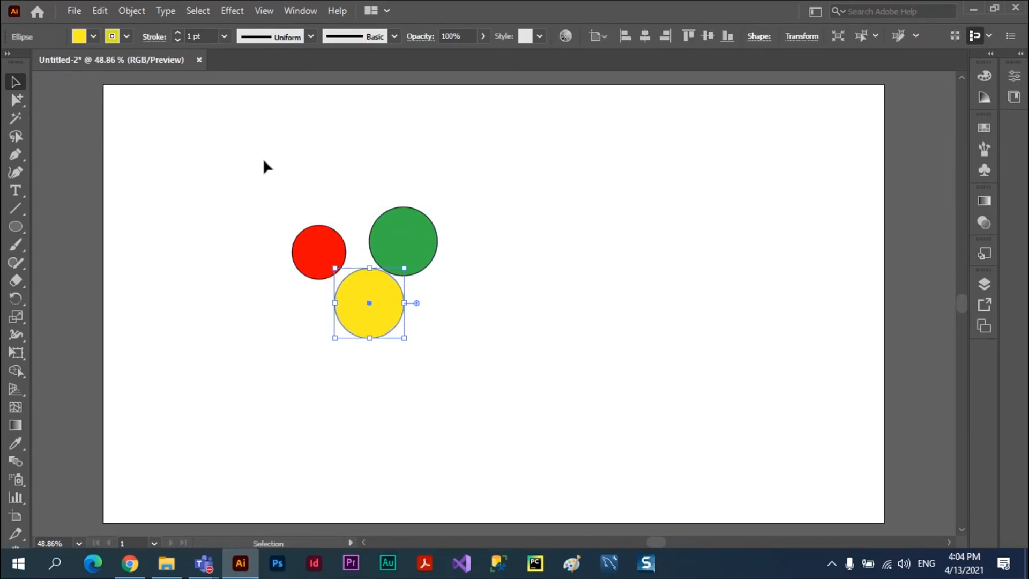
drag(263, 161, 470, 347)
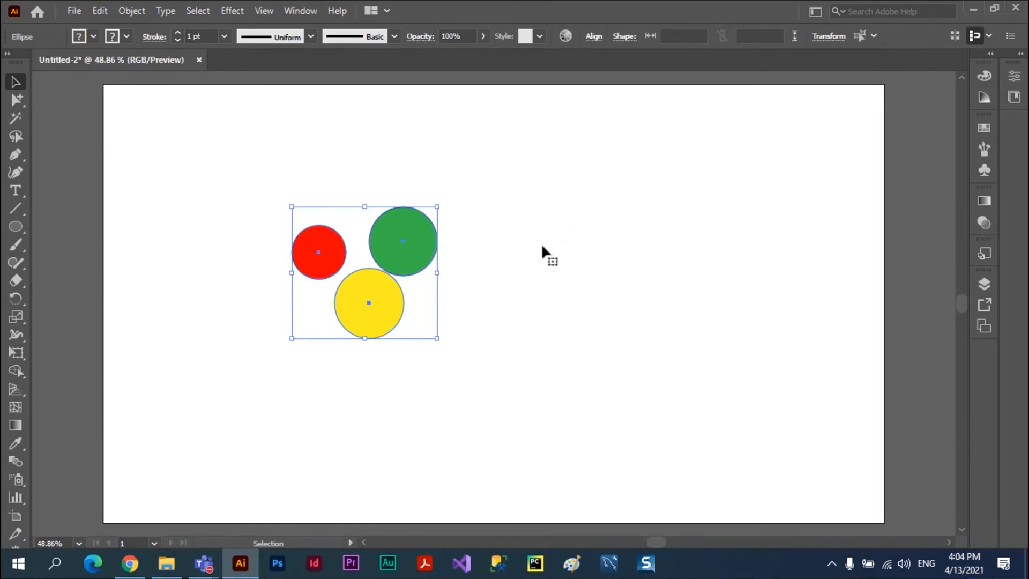
drag(409, 223, 666, 183)
click(461, 356)
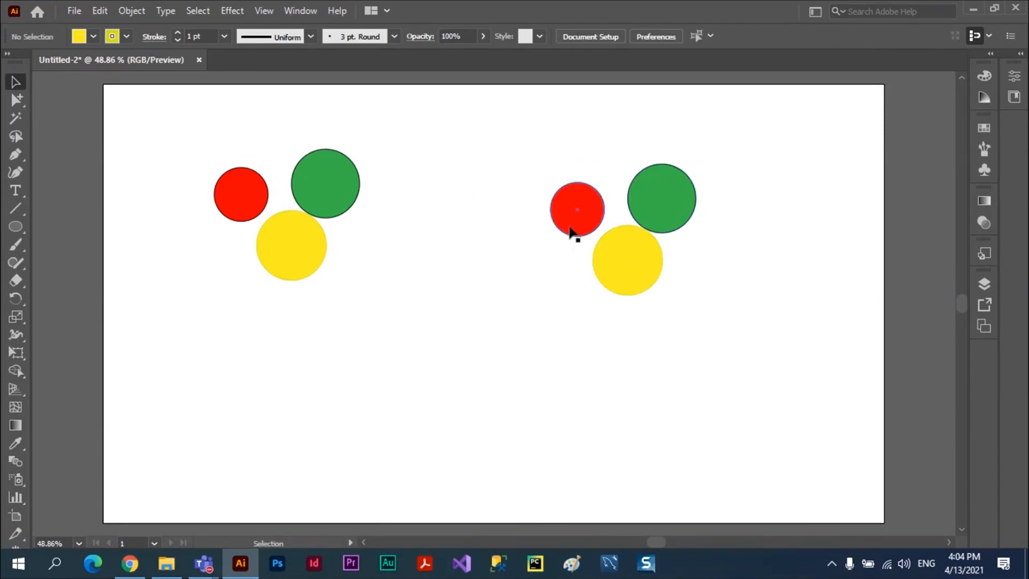
Step: Select the circles of the right set one by one and move each individually into a new loose arrangement
click(586, 229)
click(664, 193)
click(634, 271)
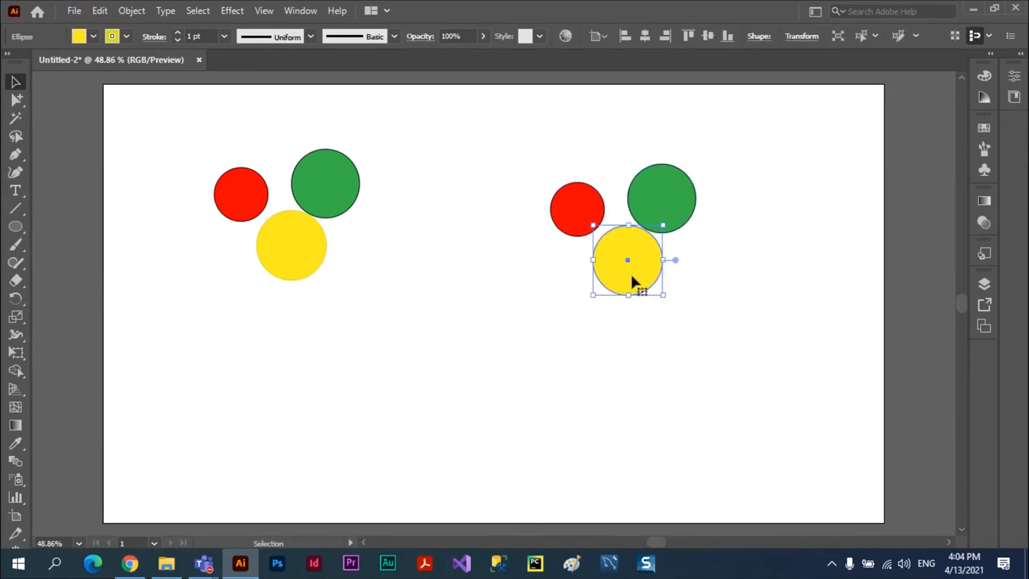
drag(632, 273, 632, 317)
drag(672, 216, 705, 236)
drag(586, 218, 617, 230)
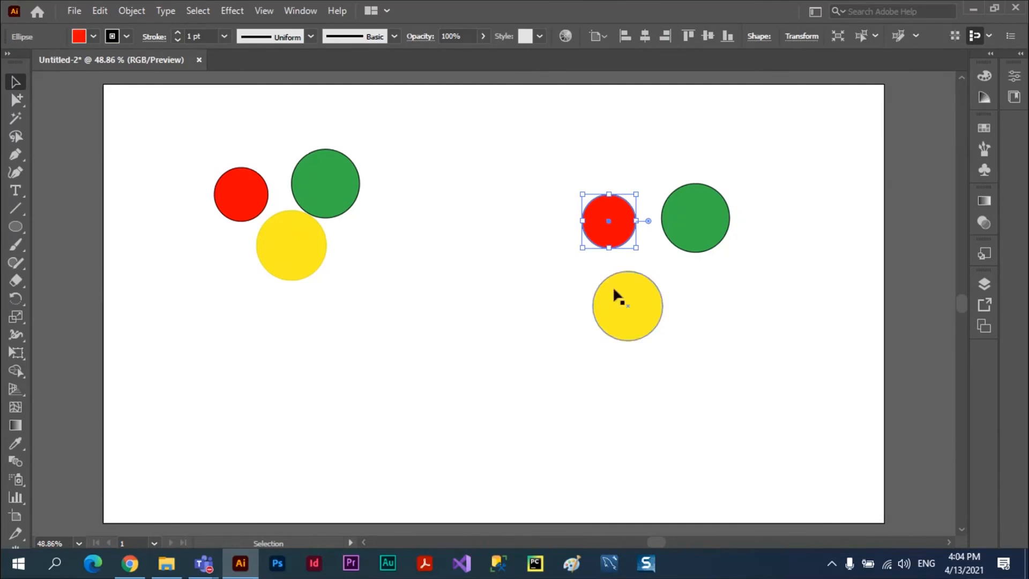
drag(616, 307, 630, 283)
Step: Rearrange the left set's green, yellow and red circles by moving each one separately, and deselect them
drag(337, 194, 370, 197)
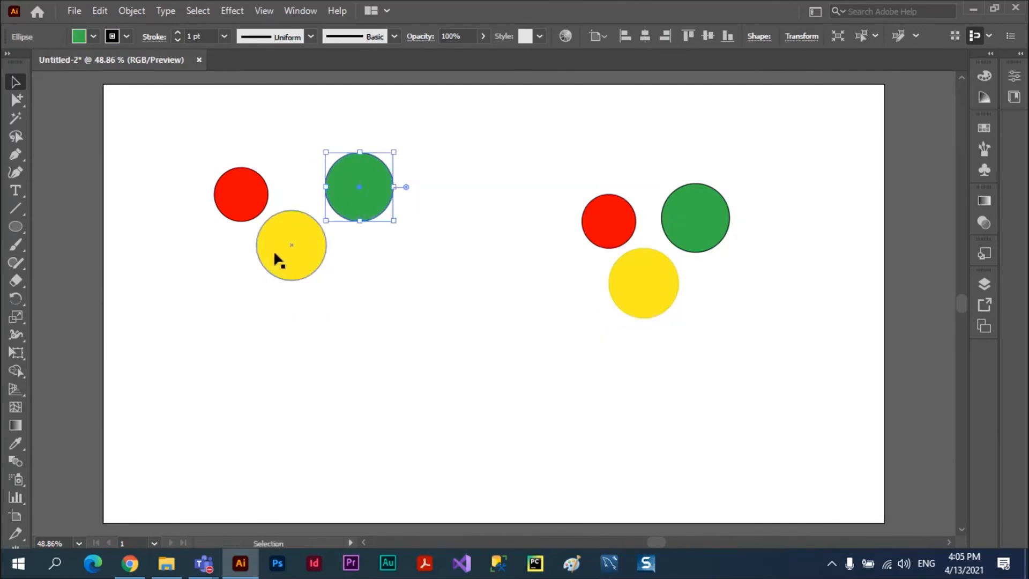
drag(278, 259, 279, 293)
drag(224, 214, 243, 214)
drag(354, 198, 333, 222)
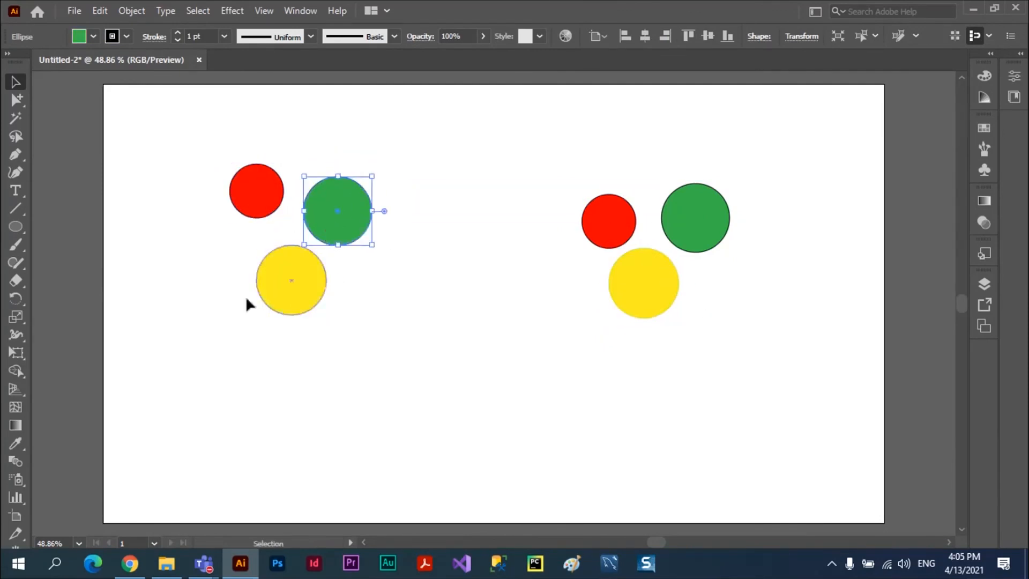
click(218, 290)
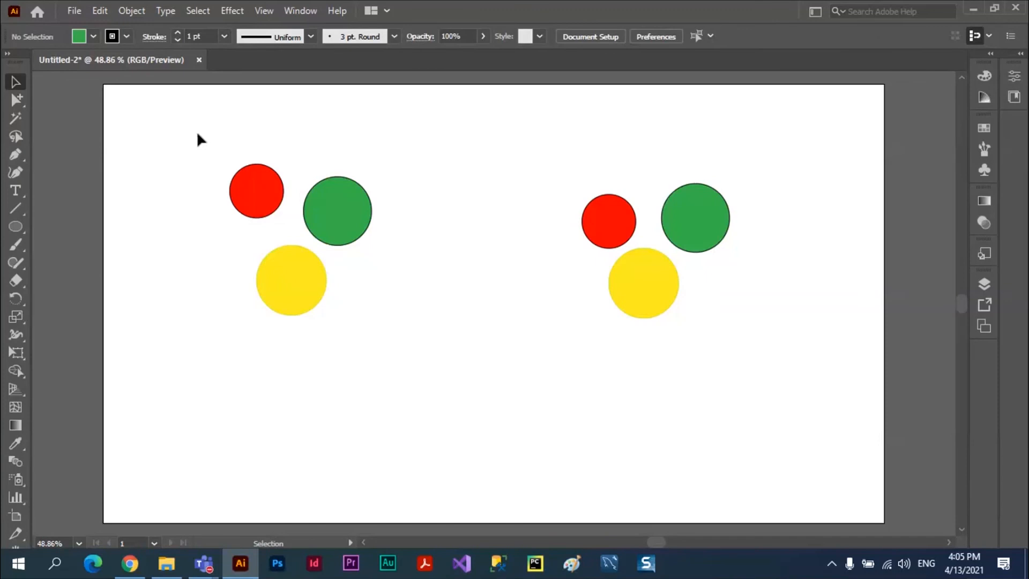
Step: Group the left set's three circles and move the group slightly down and left
drag(197, 133, 417, 345)
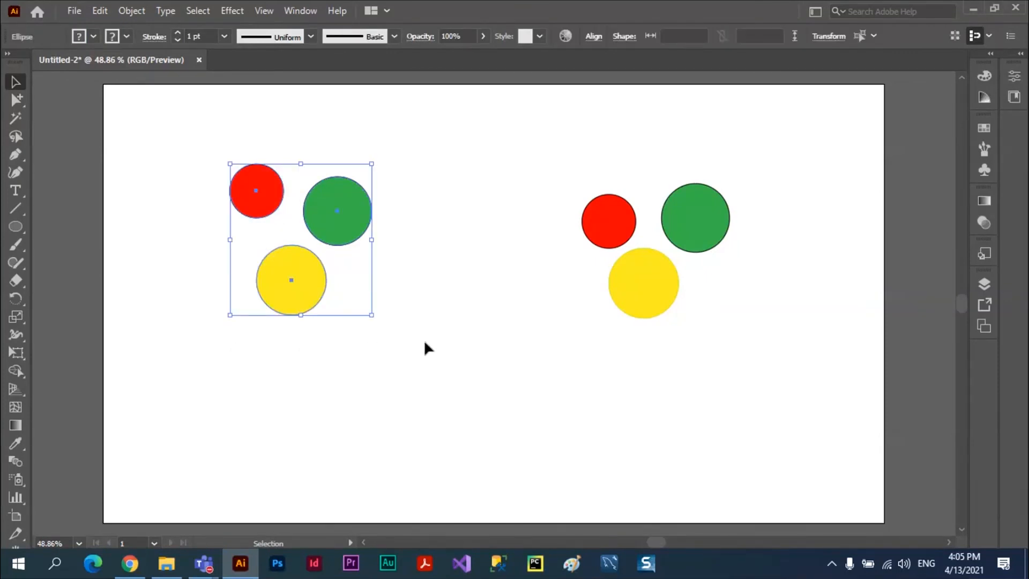
click(134, 11)
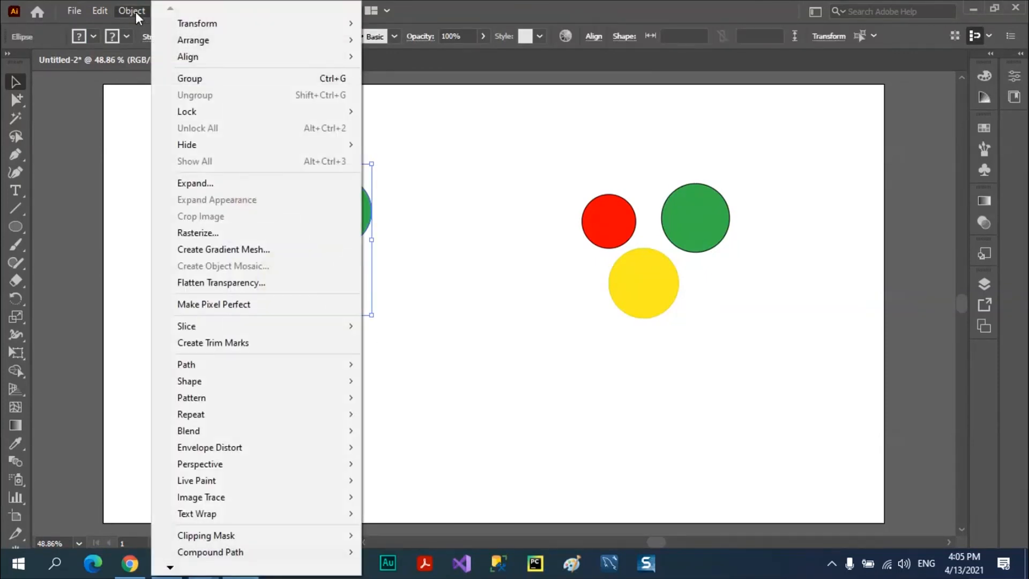
click(198, 86)
click(431, 220)
mouse_move(347, 210)
mouse_down()
mouse_move(432, 228)
mouse_move(338, 226)
mouse_up()
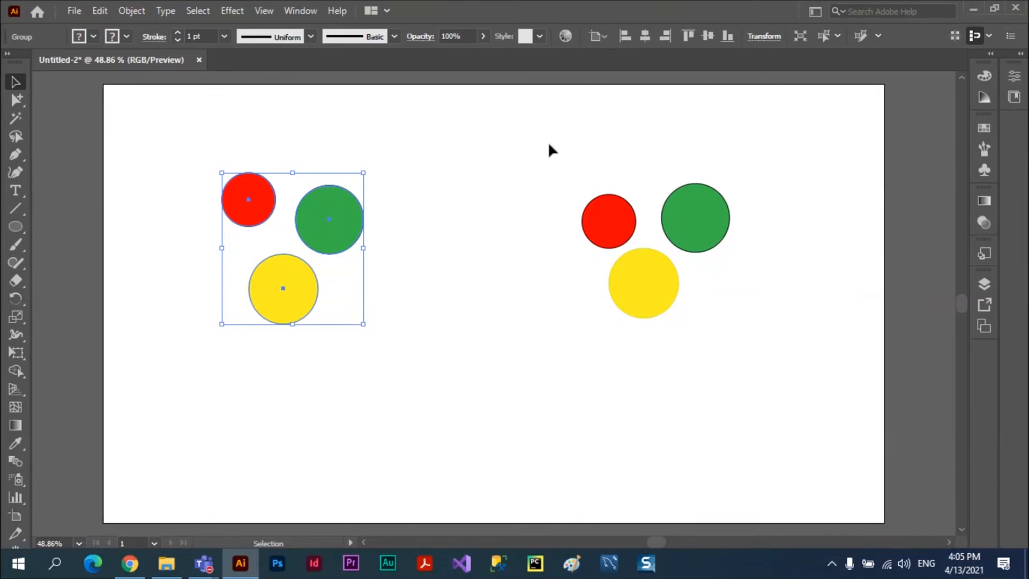
Step: Select the right set's three circles, make them a compound path, undo it once, and make the compound path again
drag(548, 141, 751, 328)
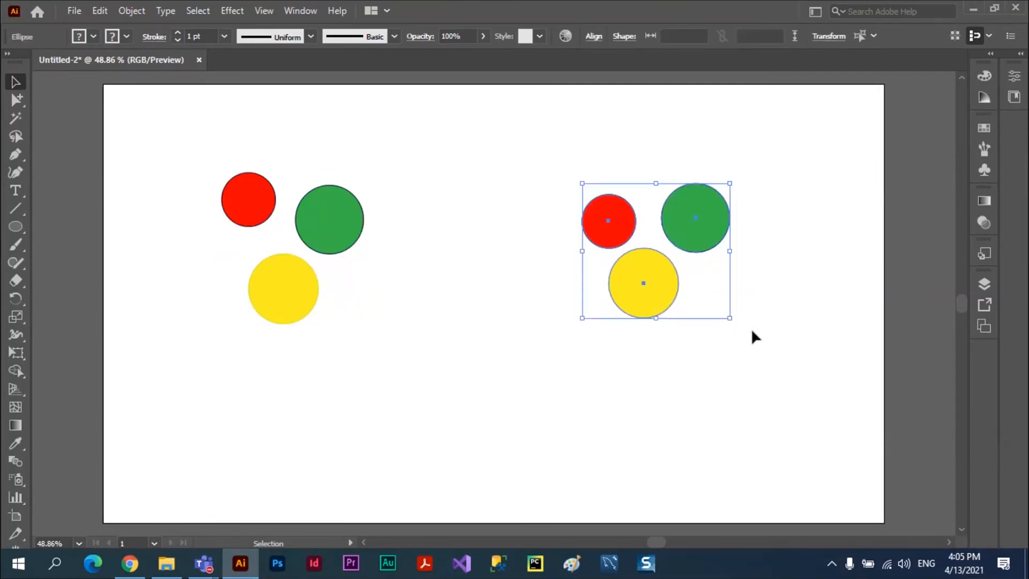
click(133, 11)
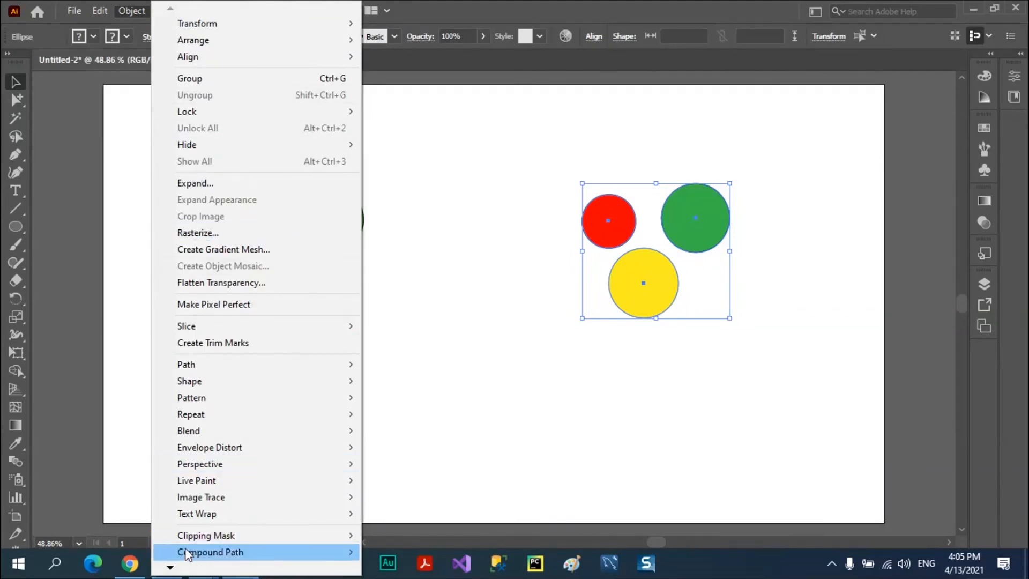
mouse_move(191, 555)
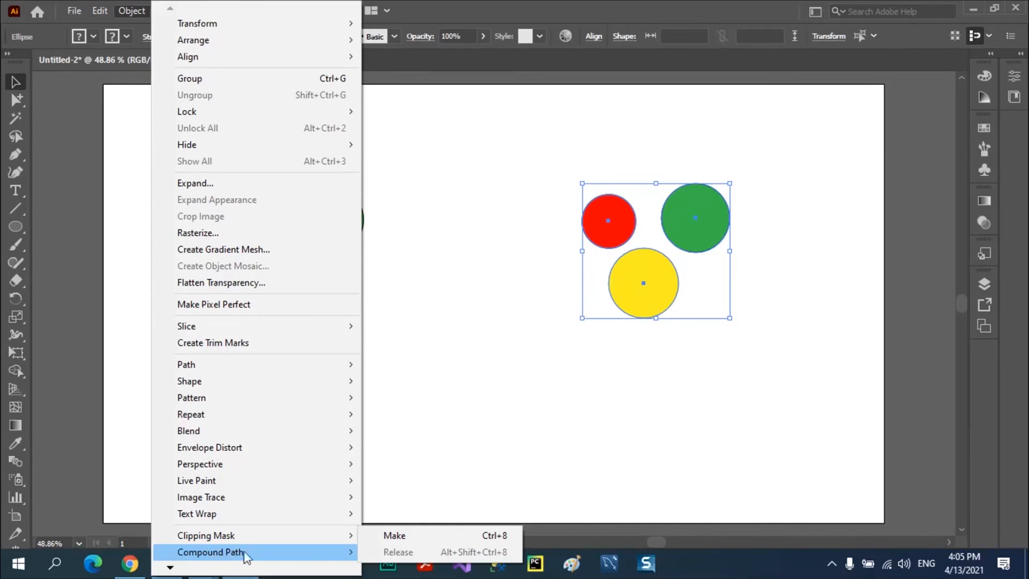
click(396, 536)
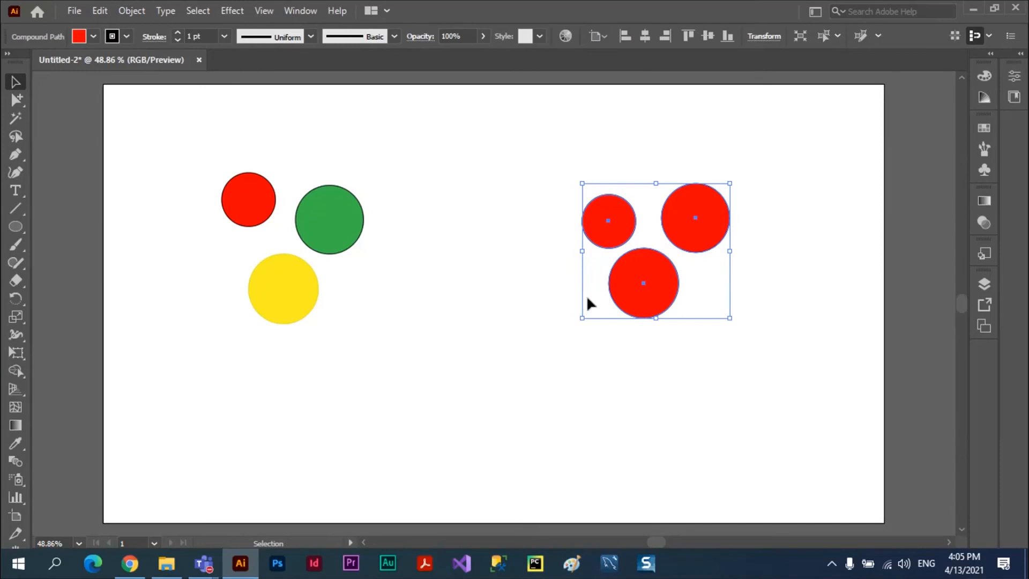
key(ctrl+z)
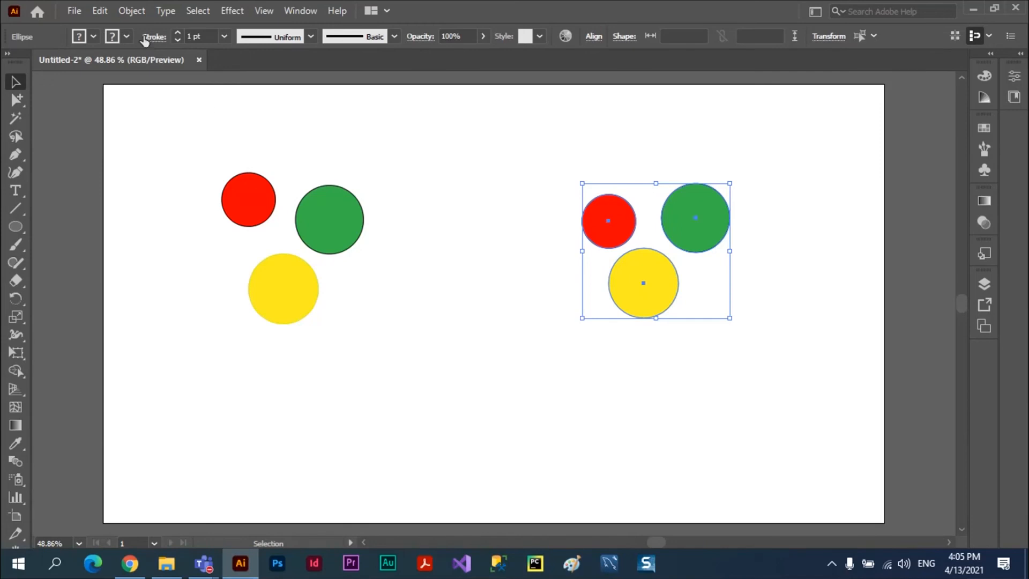
click(136, 14)
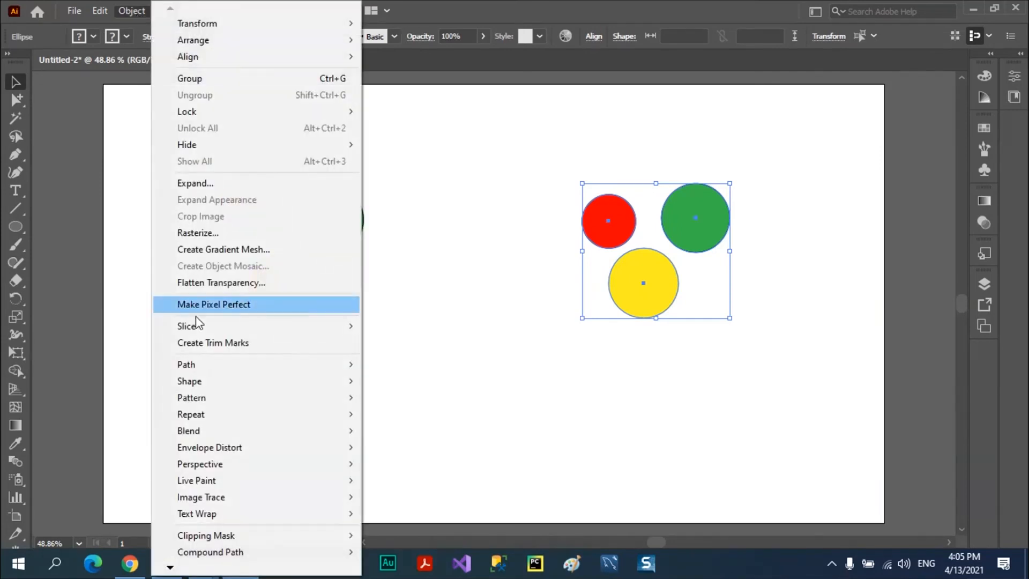
mouse_move(231, 553)
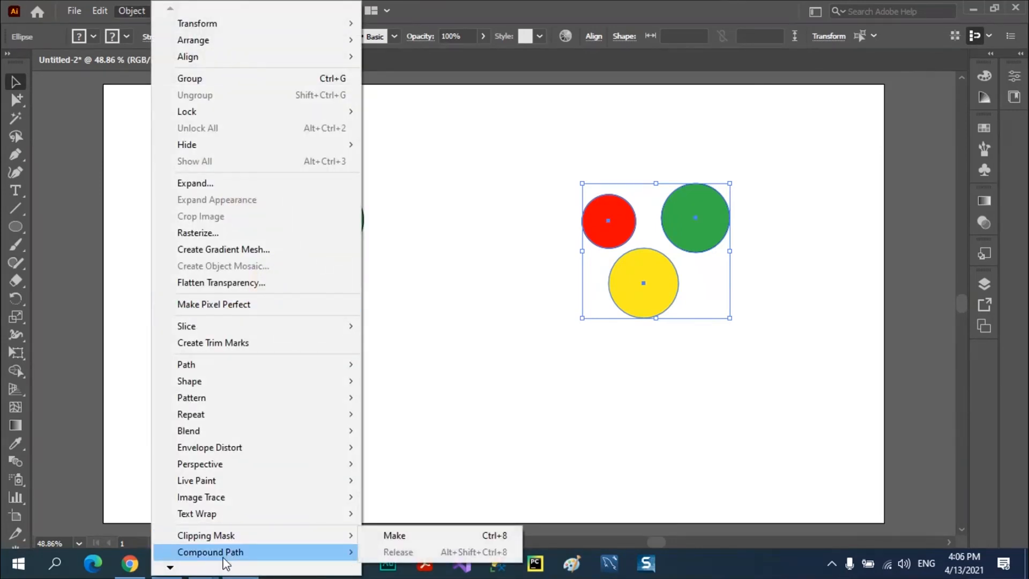
click(406, 536)
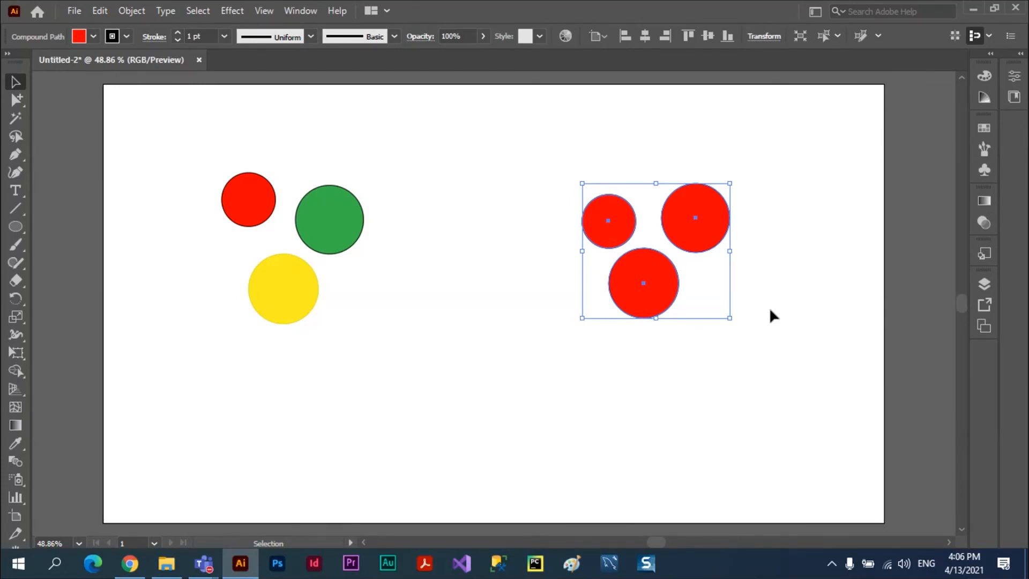
Step: Move the red compound path left, back to the right, and up towards the artboard's upper-right area
drag(692, 235, 603, 233)
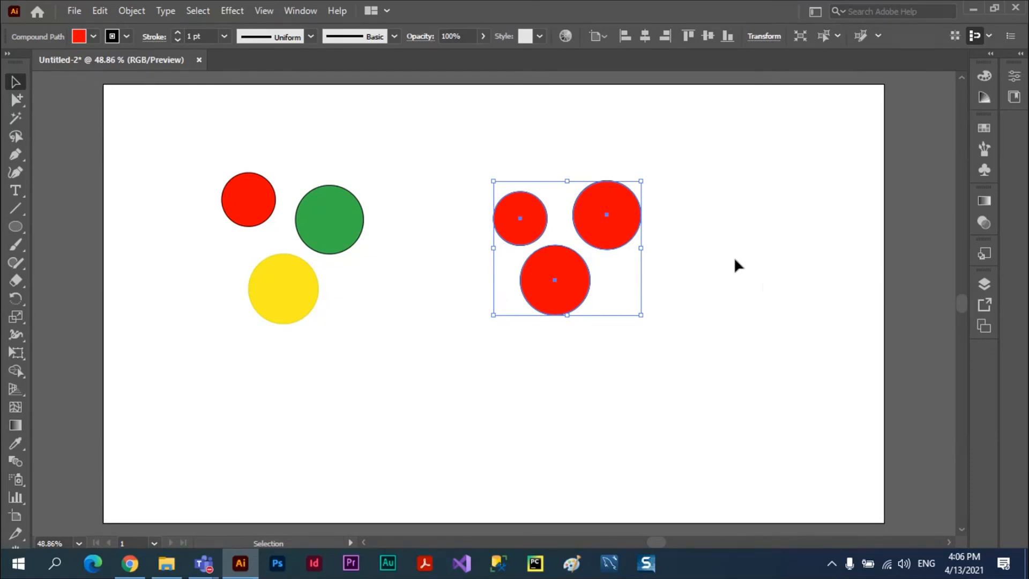
drag(599, 231, 689, 239)
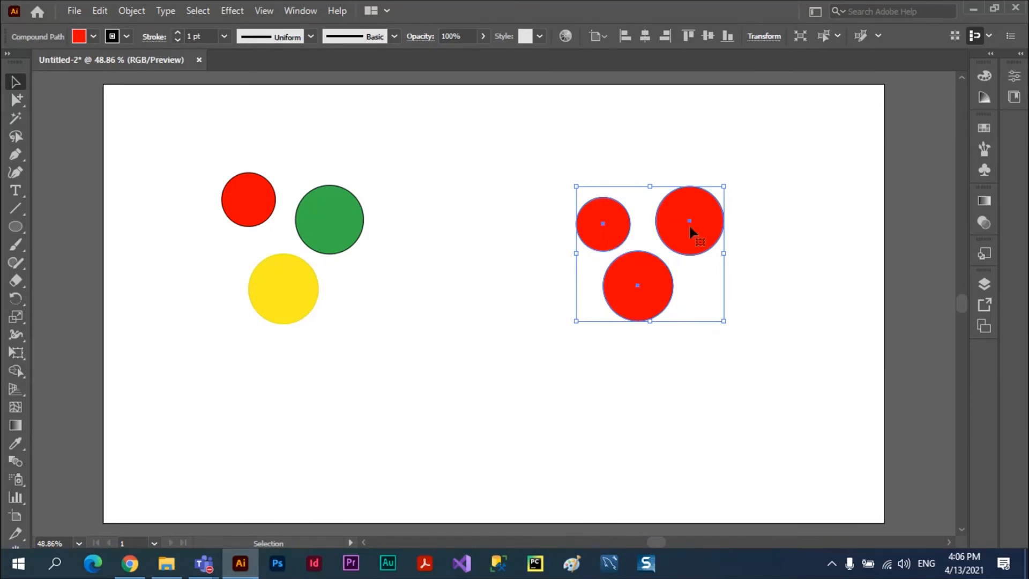
drag(680, 227, 713, 187)
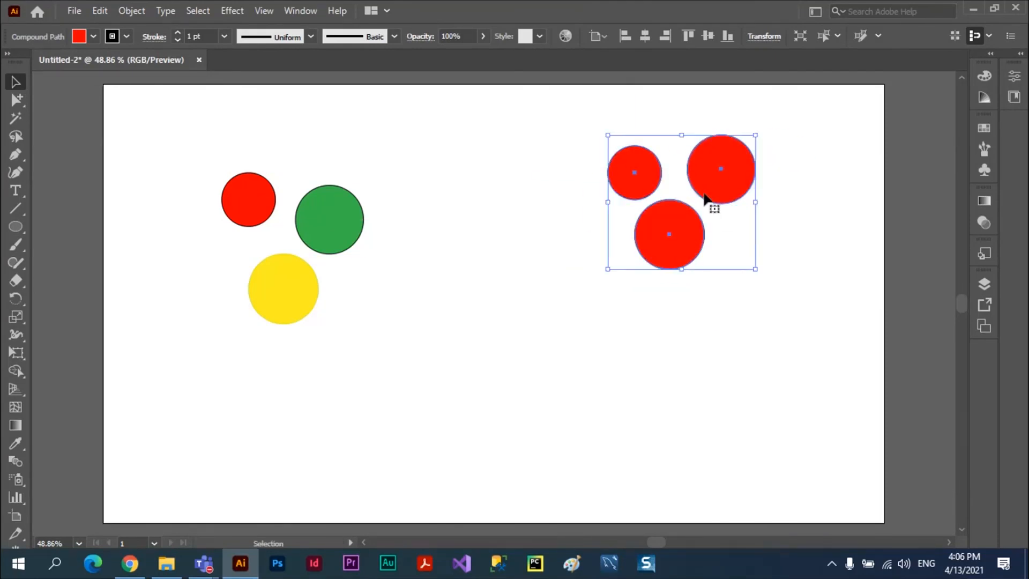
Step: Move the grouped multicoloured circles up and left, and place the red compound path close beside them
click(324, 213)
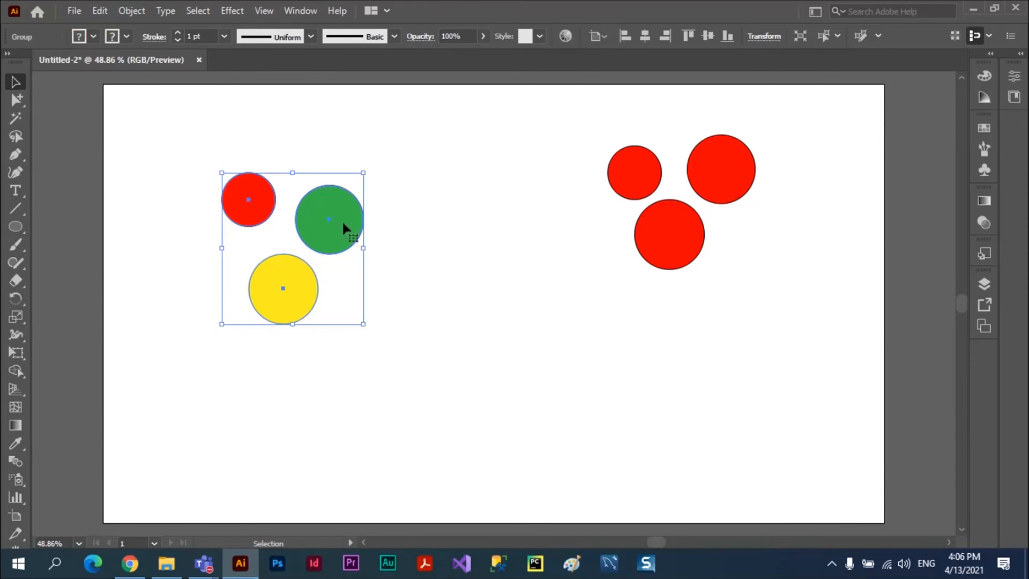
drag(332, 223, 290, 216)
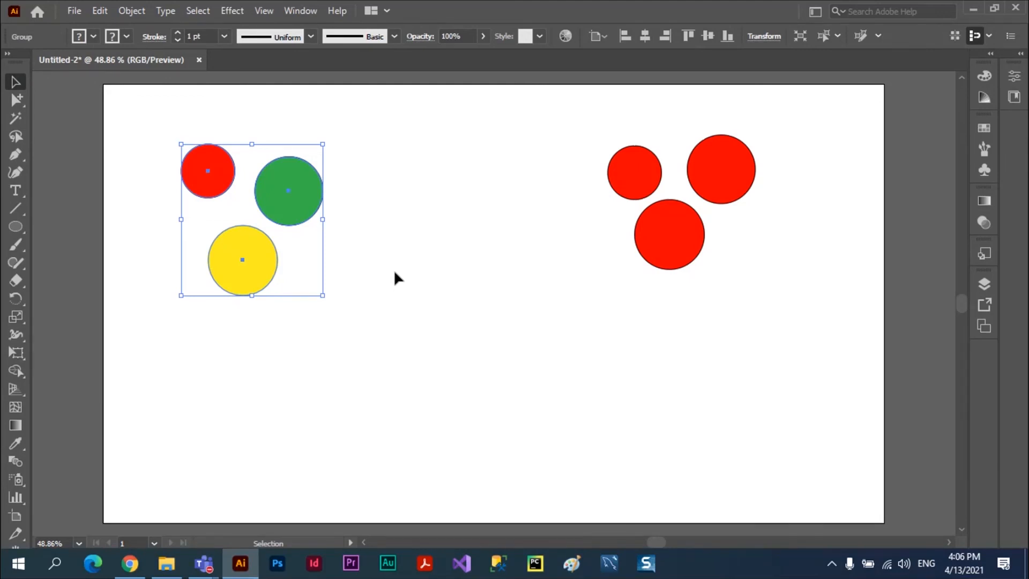
drag(617, 176, 438, 192)
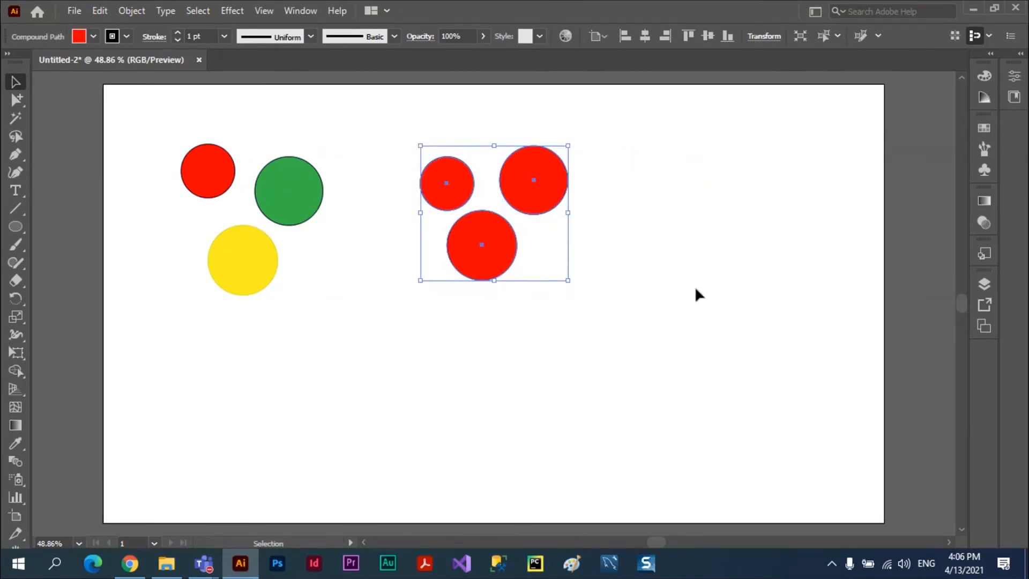
drag(509, 180, 458, 164)
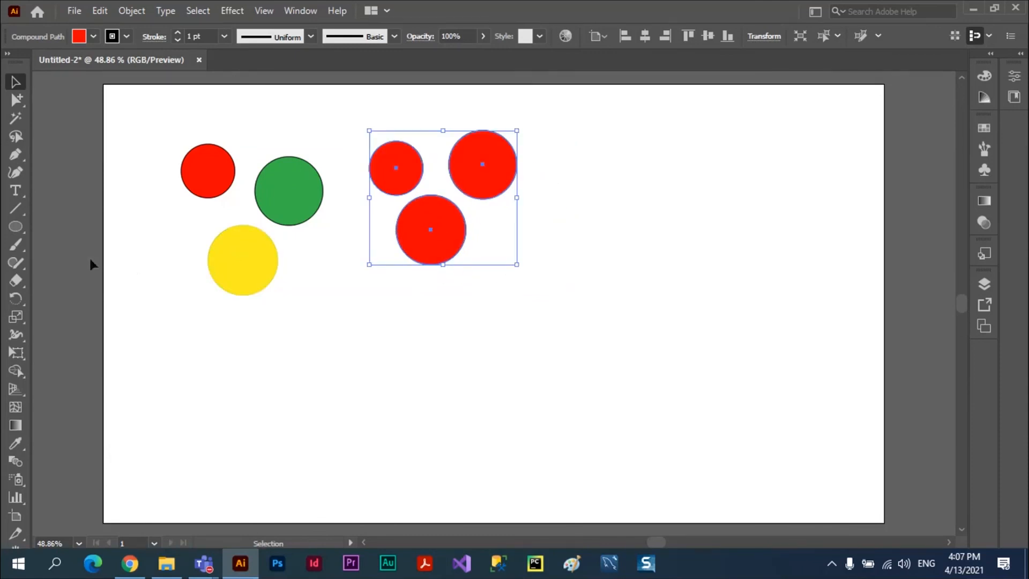
Step: Draw a large red circle across the artboard's right edge and a smaller red ellipse above it
click(21, 228)
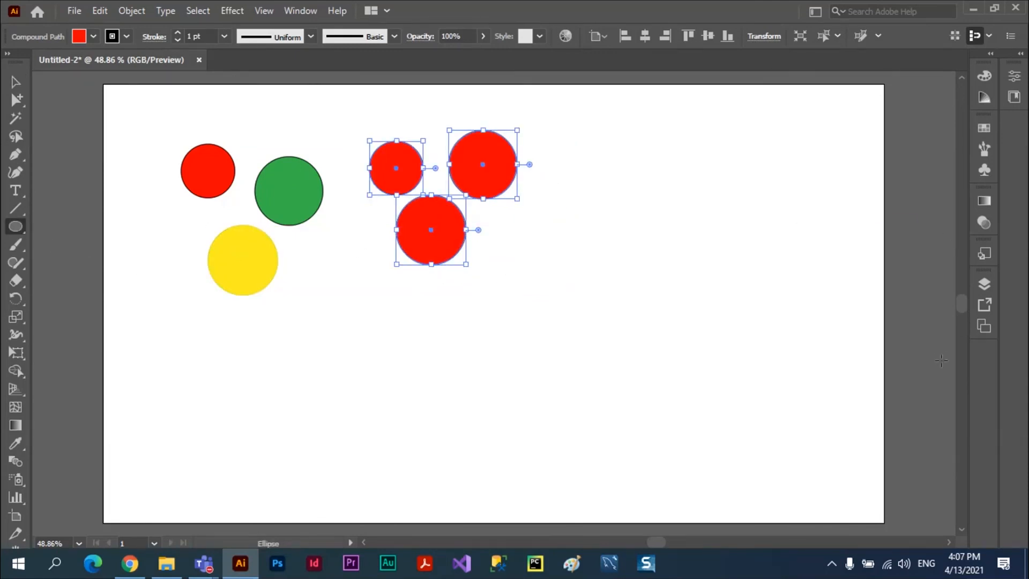
drag(930, 383, 801, 252)
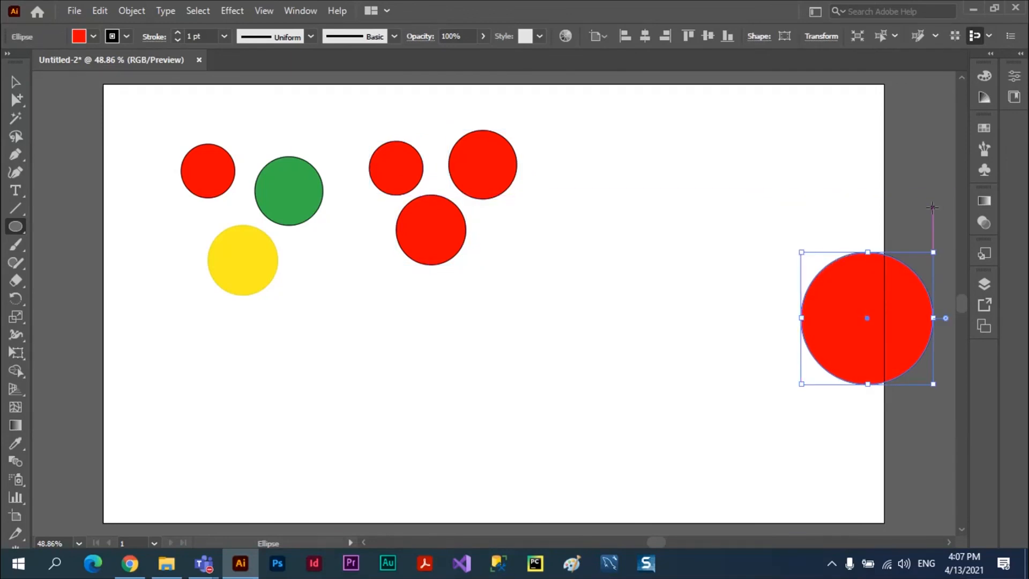
drag(924, 205, 838, 121)
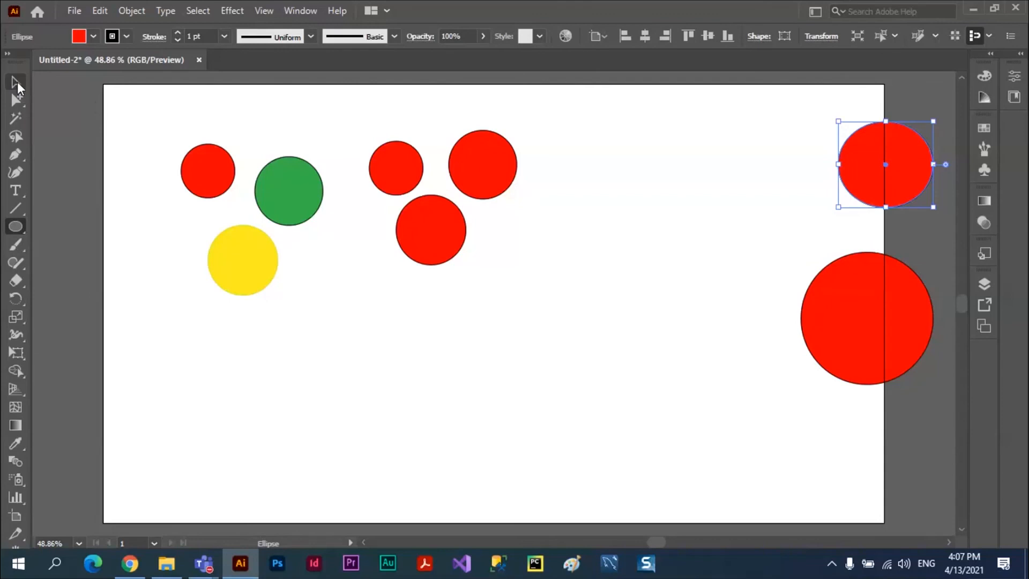
Step: Move the smaller red ellipse onto the large circle so that it lies inside it
click(17, 82)
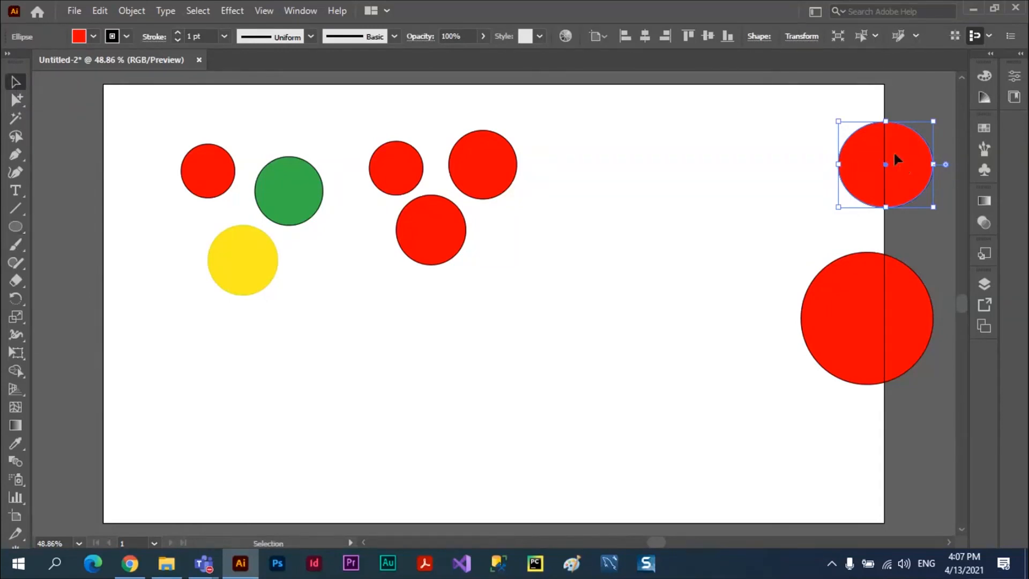
drag(892, 150, 879, 309)
click(943, 421)
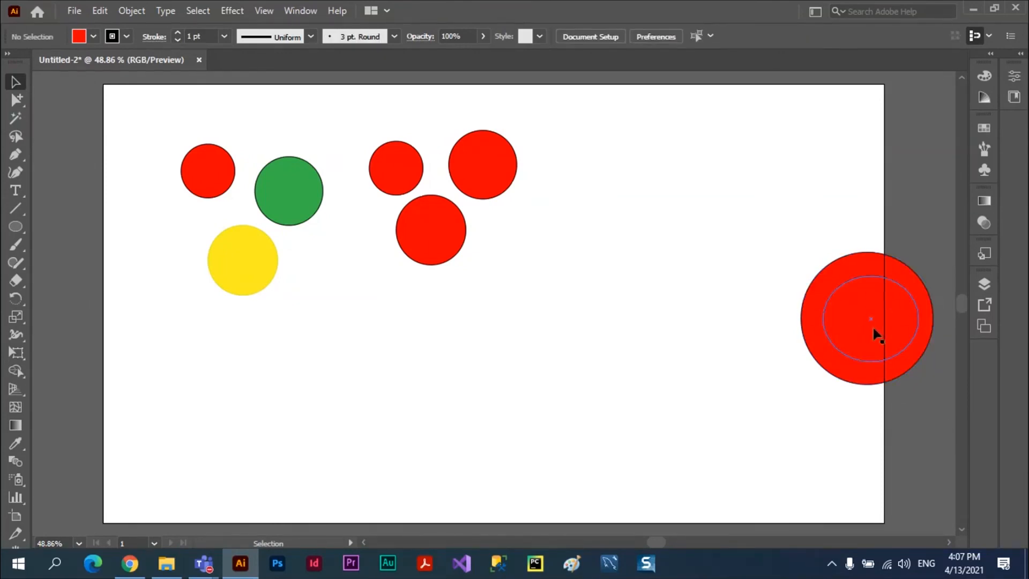
mouse_move(877, 323)
mouse_down()
mouse_move(874, 340)
mouse_move(721, 354)
mouse_move(817, 351)
mouse_move(878, 317)
mouse_up()
Step: Select the large circle and its inner ellipse, group them, and try moving the group
drag(765, 280, 949, 413)
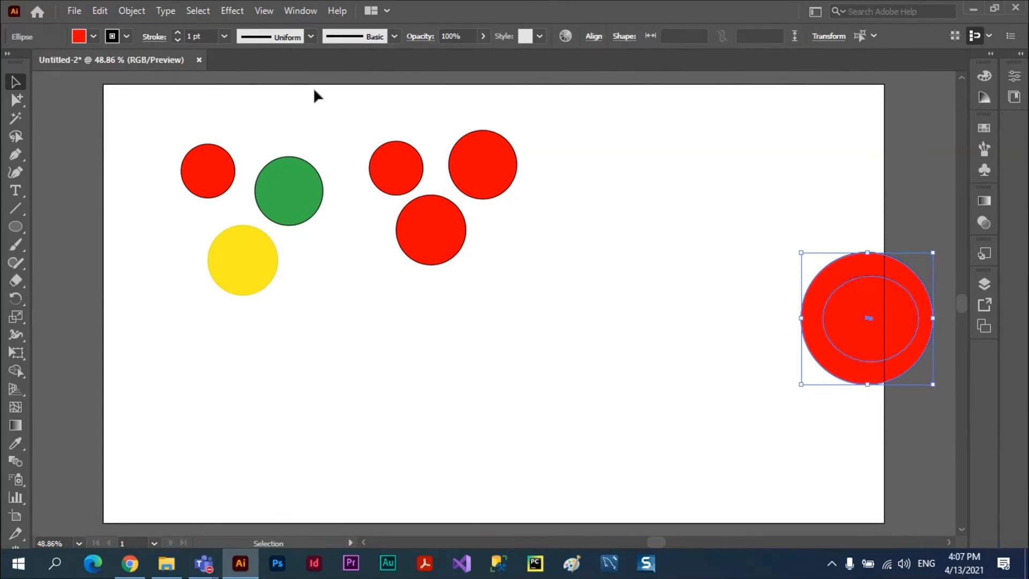
click(128, 10)
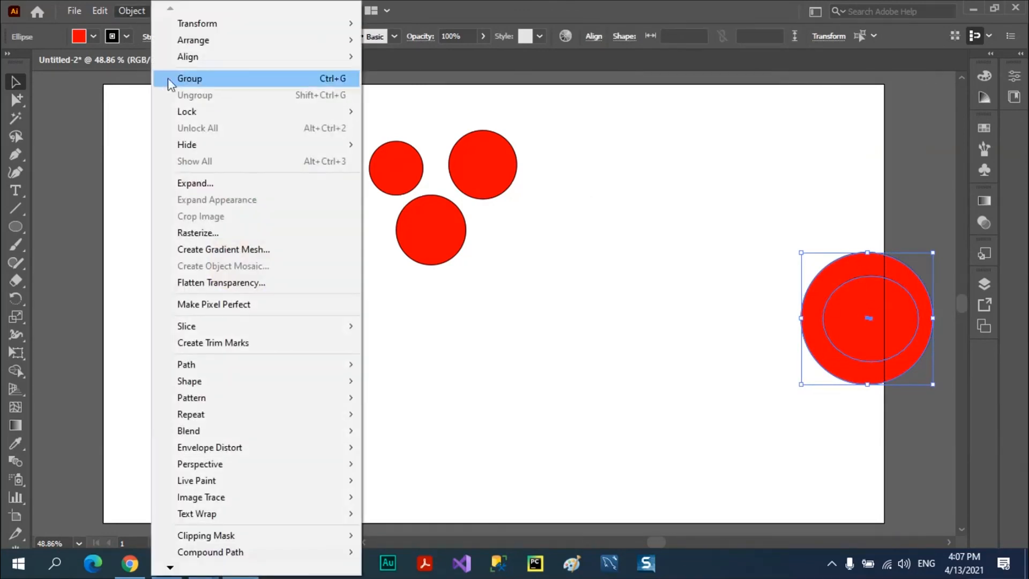
click(192, 80)
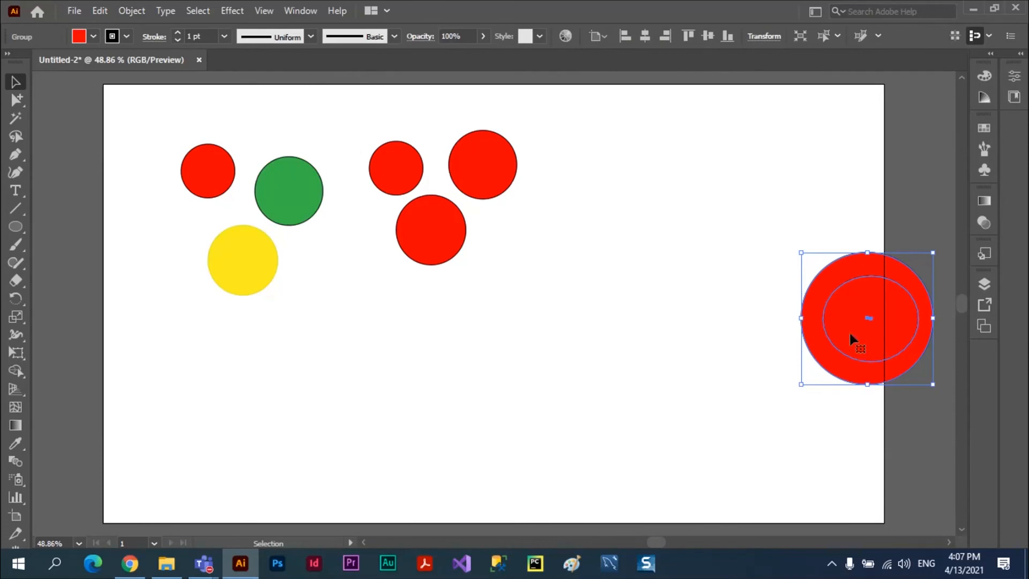
mouse_move(850, 335)
mouse_down()
mouse_move(831, 346)
mouse_move(821, 331)
mouse_move(658, 337)
mouse_move(856, 318)
mouse_up()
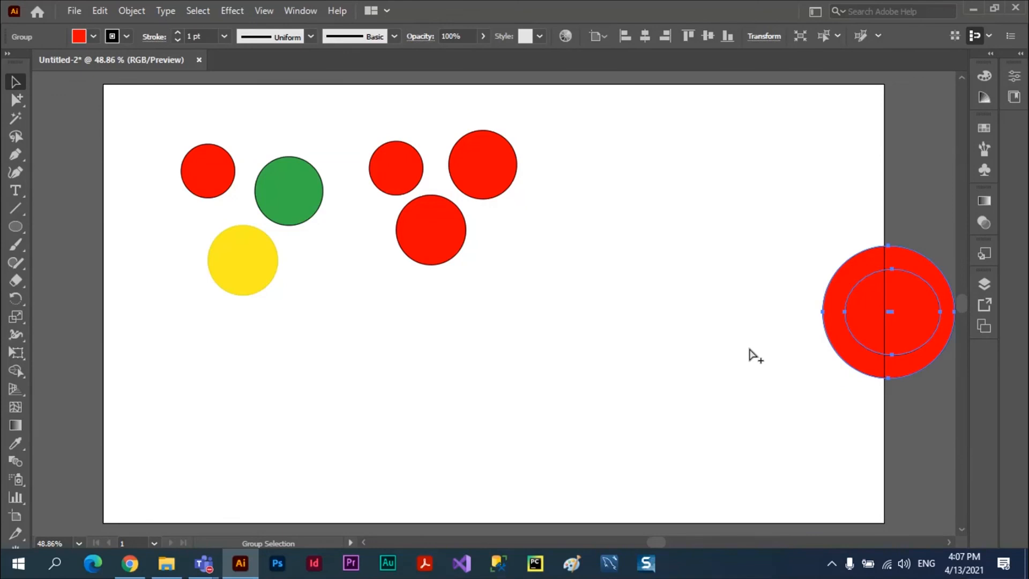
key(ctrl+z)
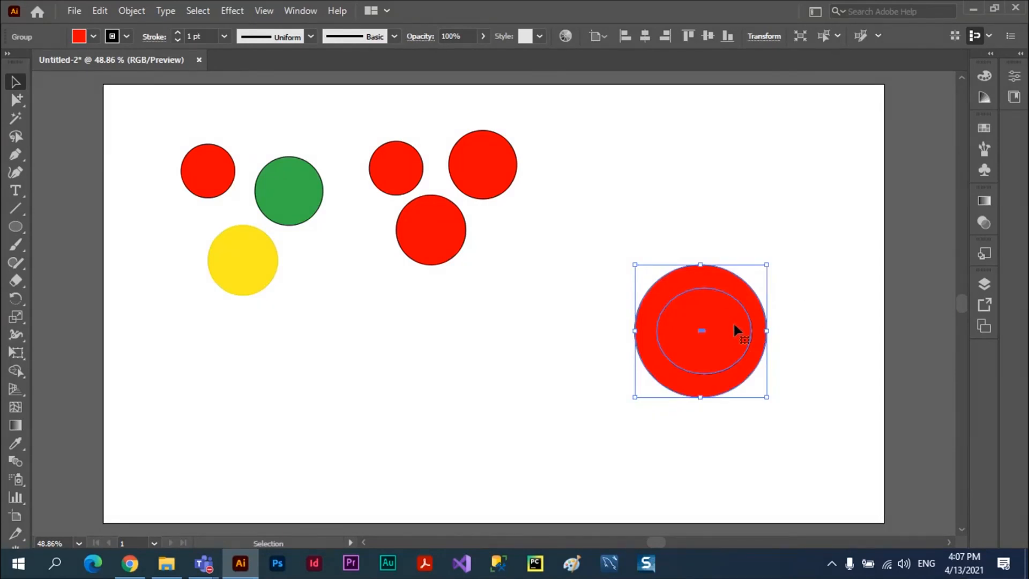
Step: Deselect the circle-and-ellipse group and try moving it up and back down along the artboard's right edge
key(ctrl+shift+z)
click(709, 257)
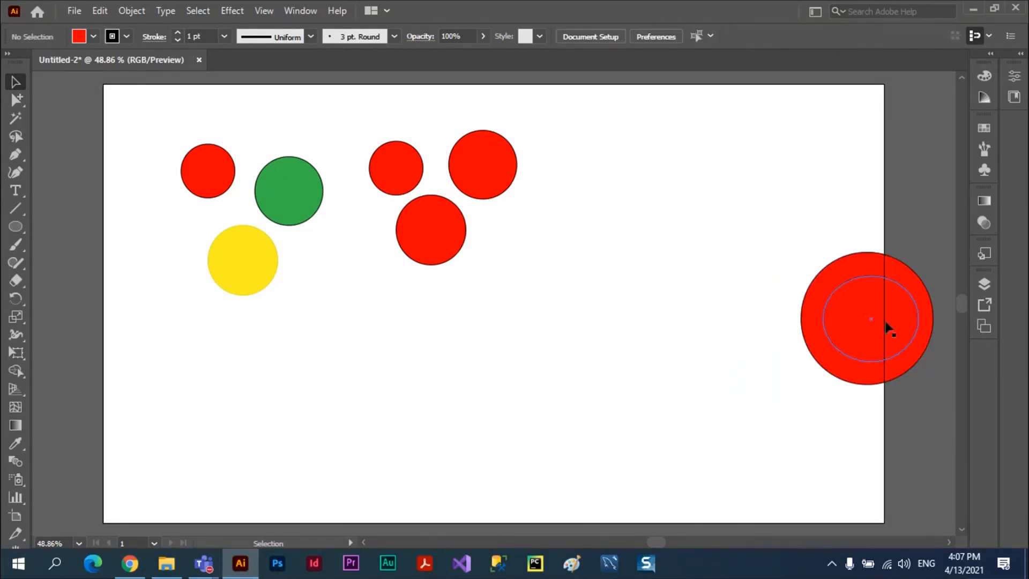
drag(886, 328, 897, 261)
click(836, 324)
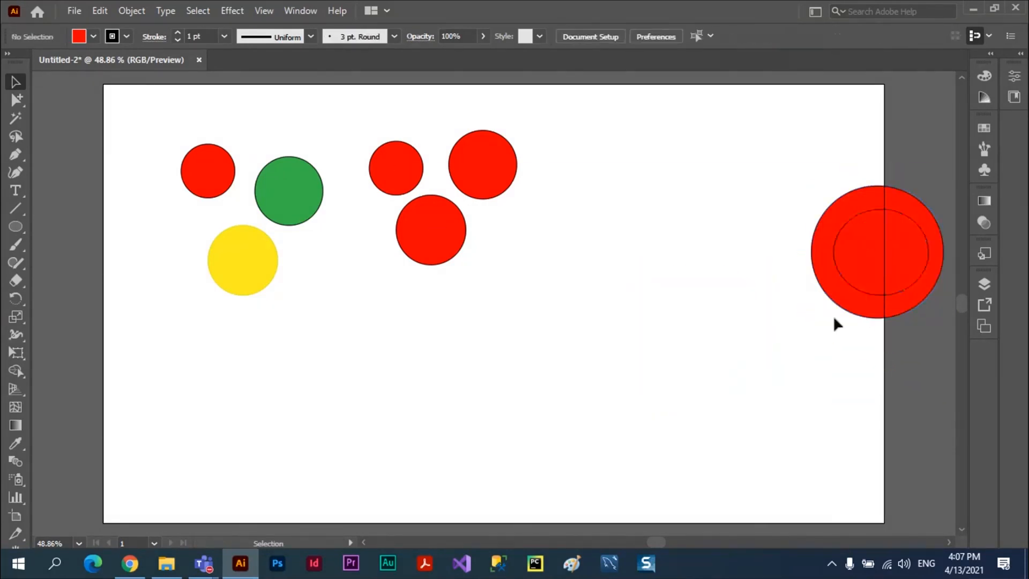
drag(867, 293, 874, 327)
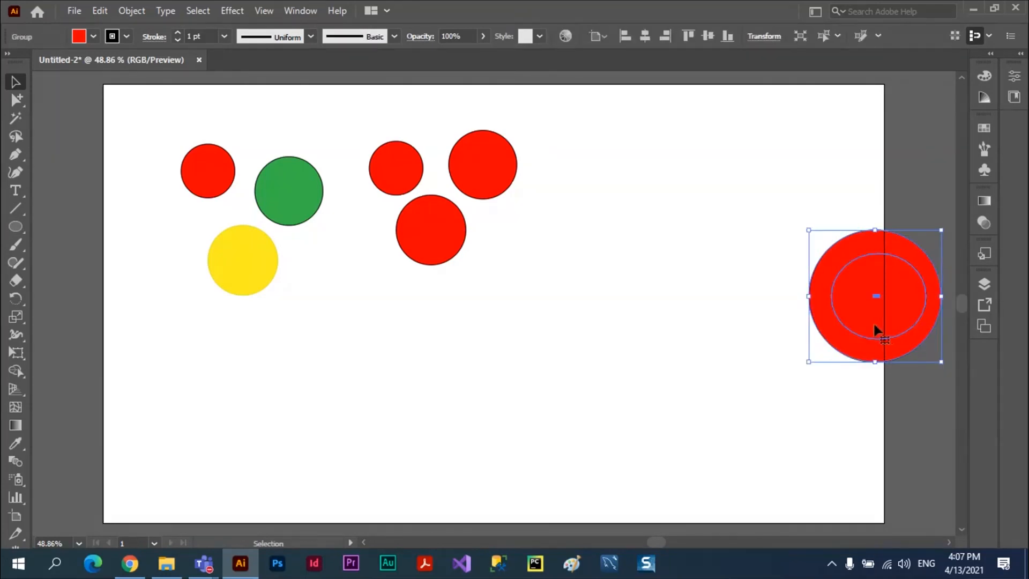
Step: Undo the trial moves and the grouping of the large circle and inner ellipse
key(ctrl+z)
key(ctrl+z)
key(ctrl+z)
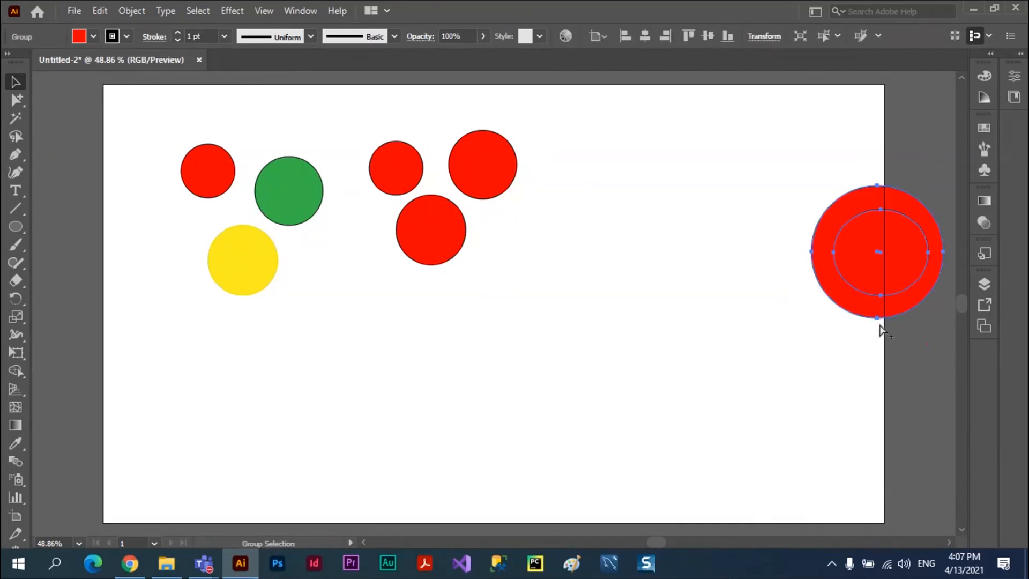
key(v)
click(868, 312)
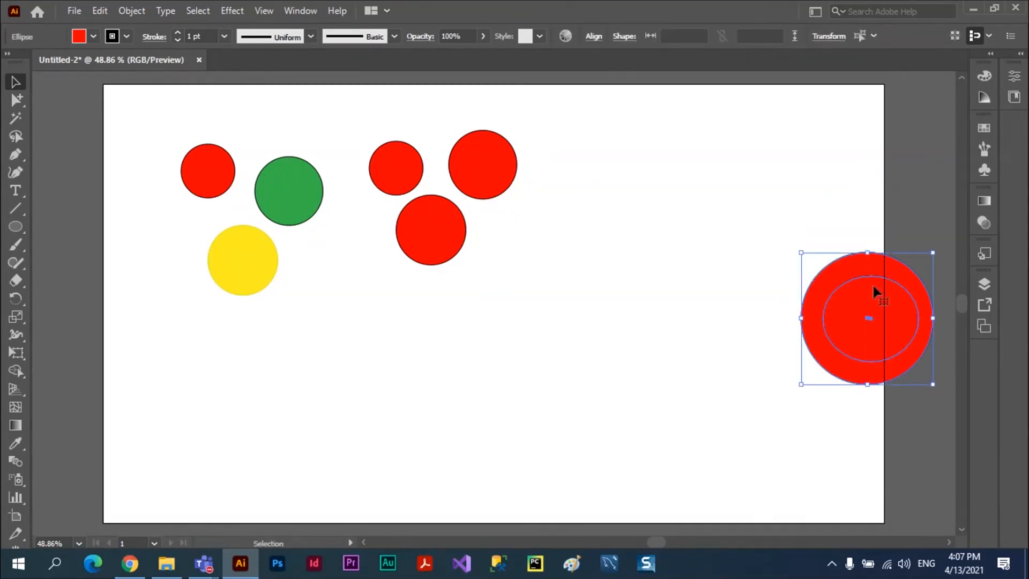
drag(873, 286, 872, 233)
key(ctrl+z)
key(ctrl+z)
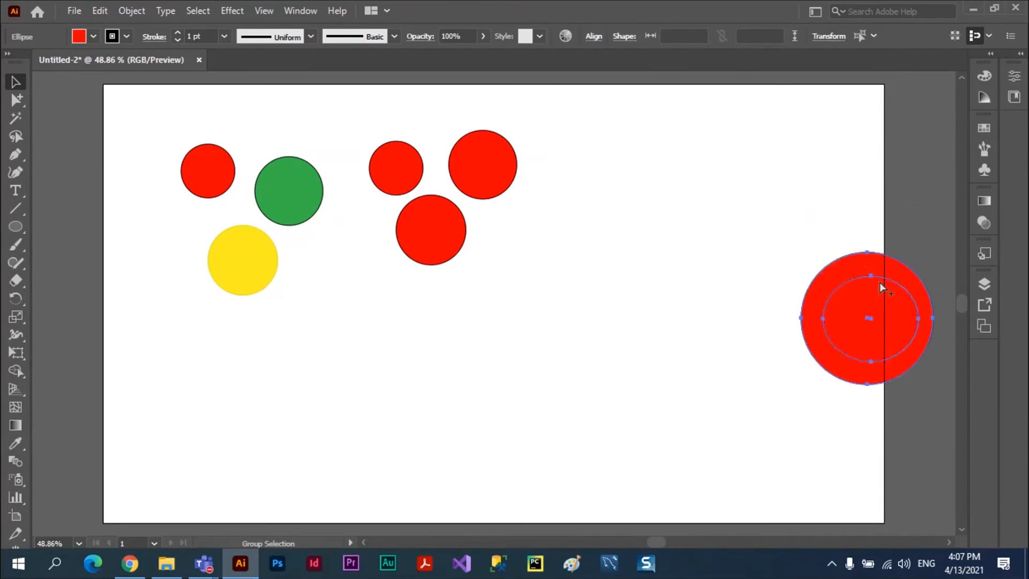
Step: Centre the small ellipse inside the large circle and make the two shapes a compound path
drag(883, 184, 872, 326)
drag(772, 206, 945, 416)
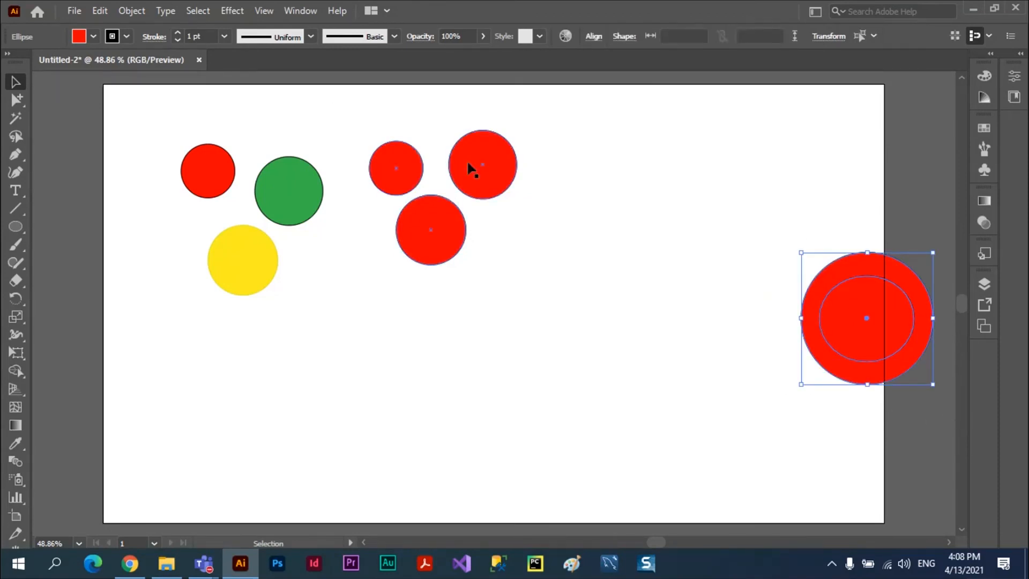
click(130, 11)
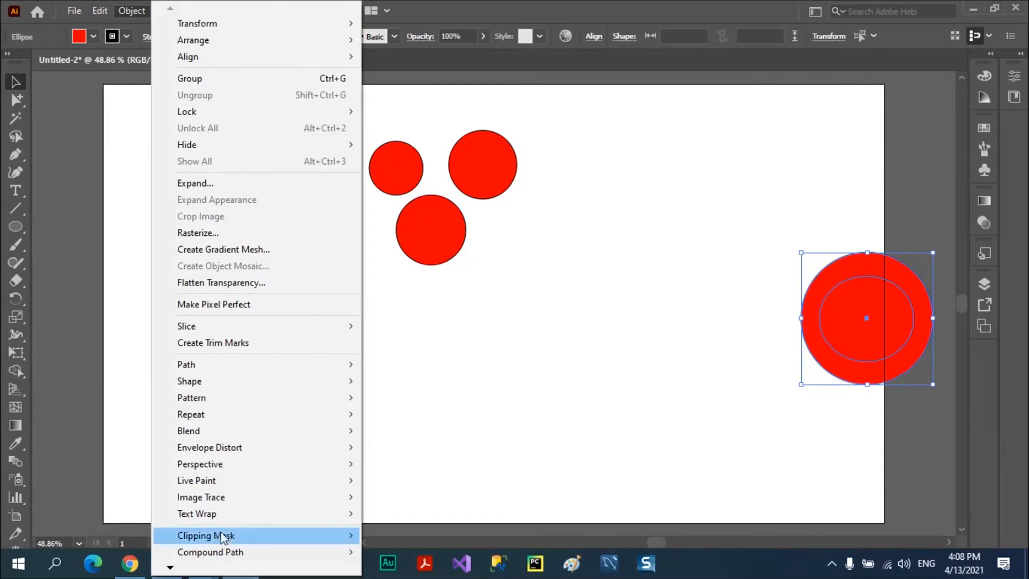
mouse_move(240, 556)
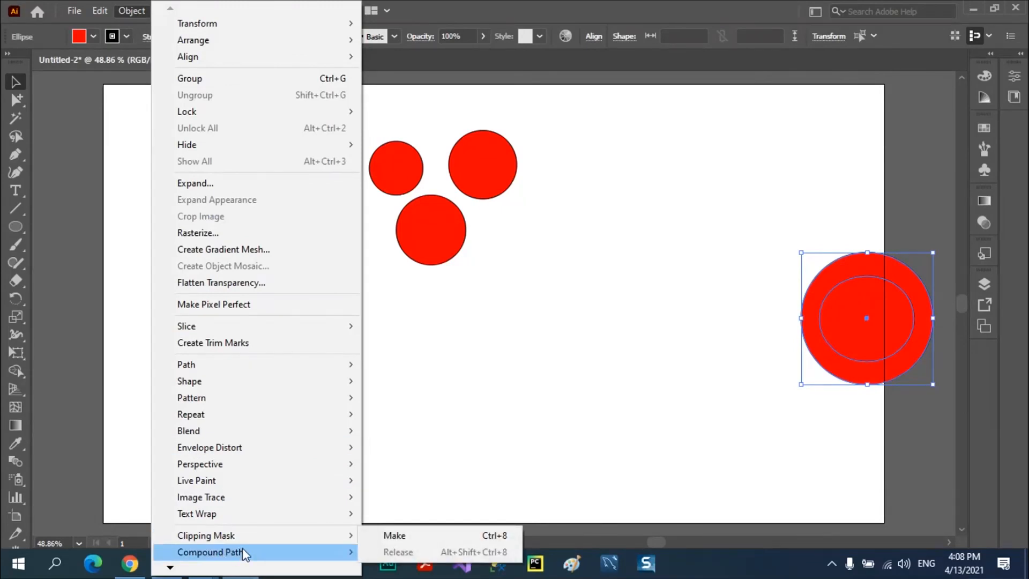
click(394, 536)
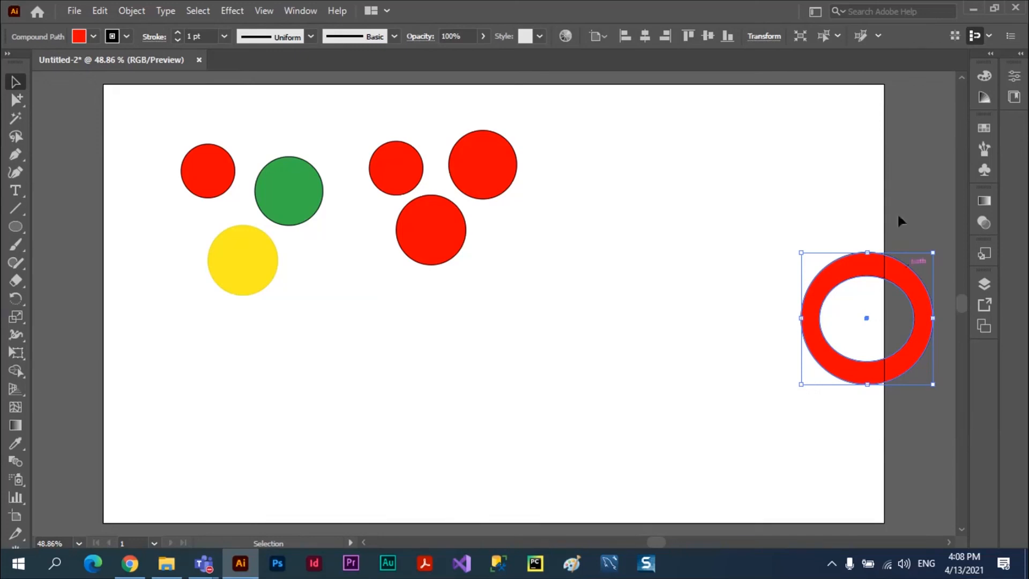
Step: Move the compound path of three red circles to the right with the Selection tool, and again with the Group Selection tool
click(468, 171)
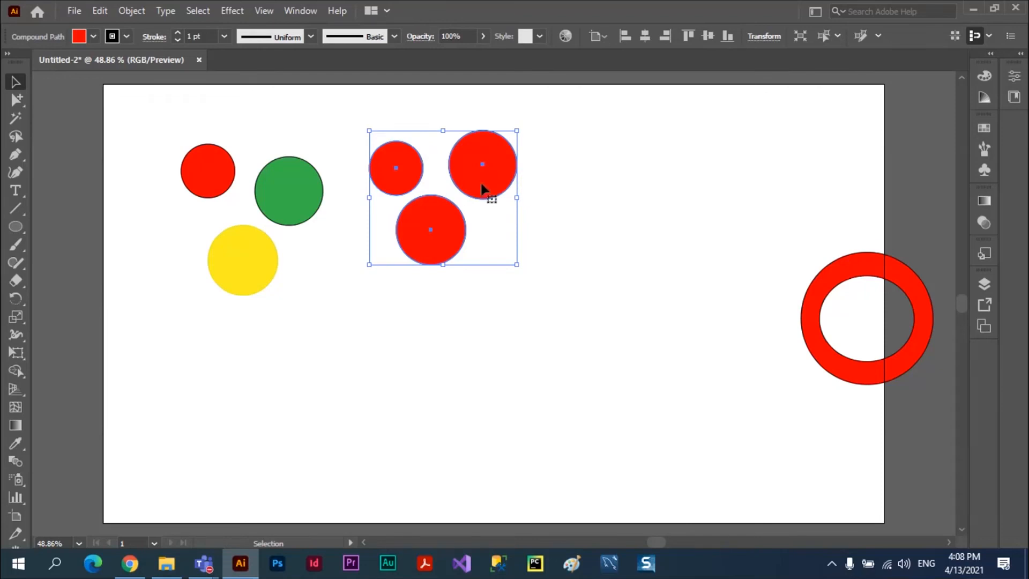
drag(479, 190, 551, 205)
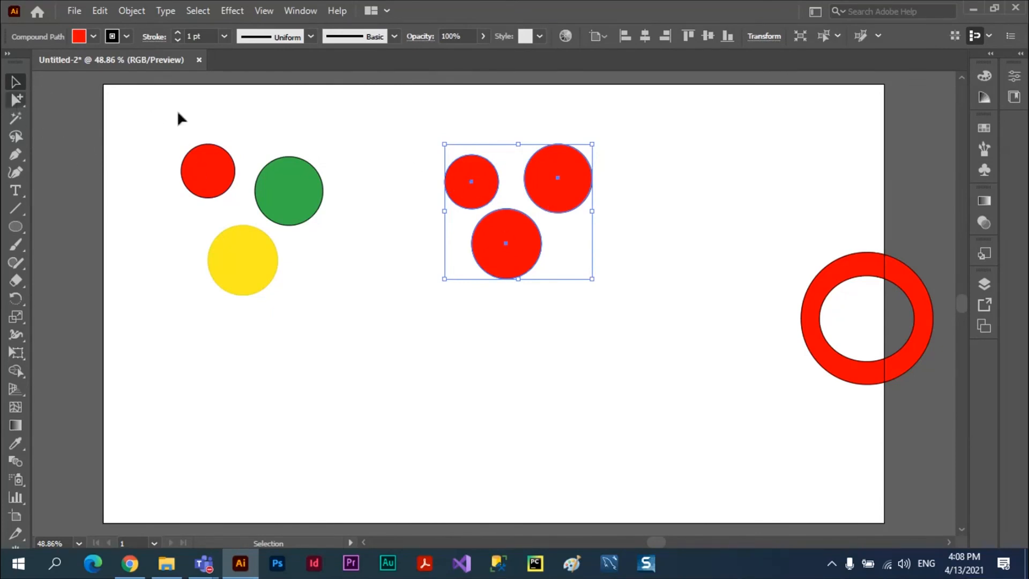
click(17, 107)
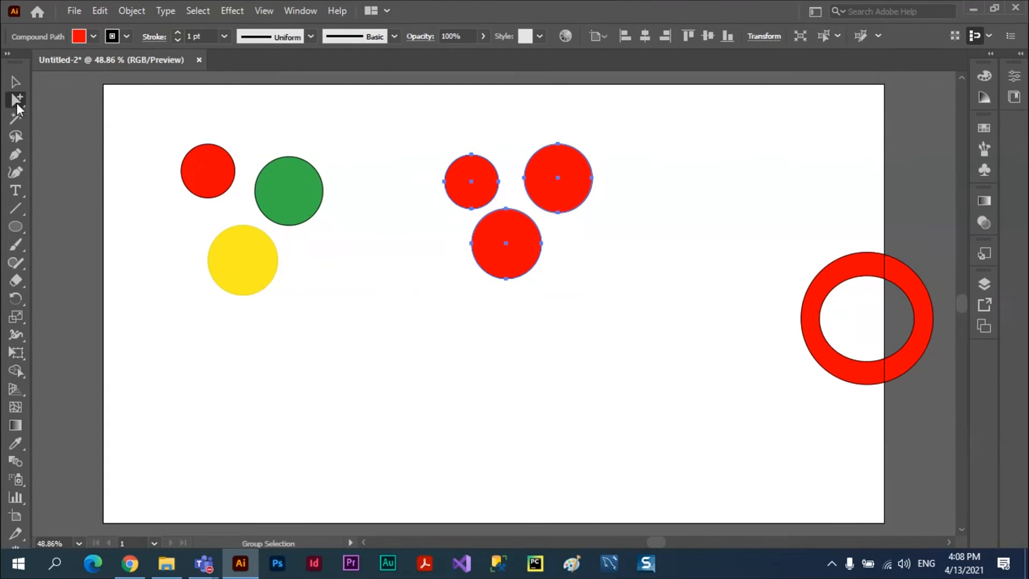
click(18, 107)
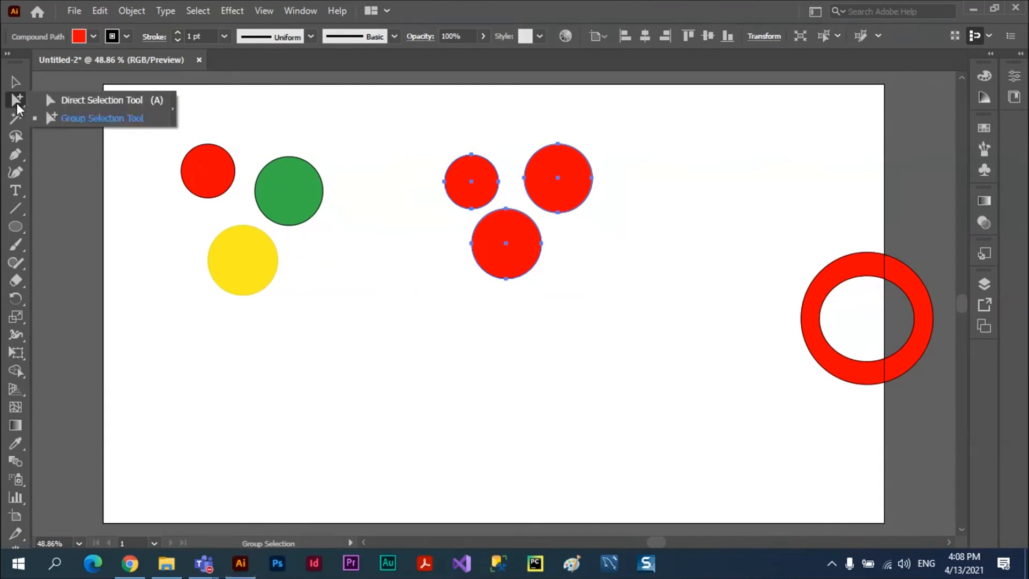
click(71, 118)
click(393, 227)
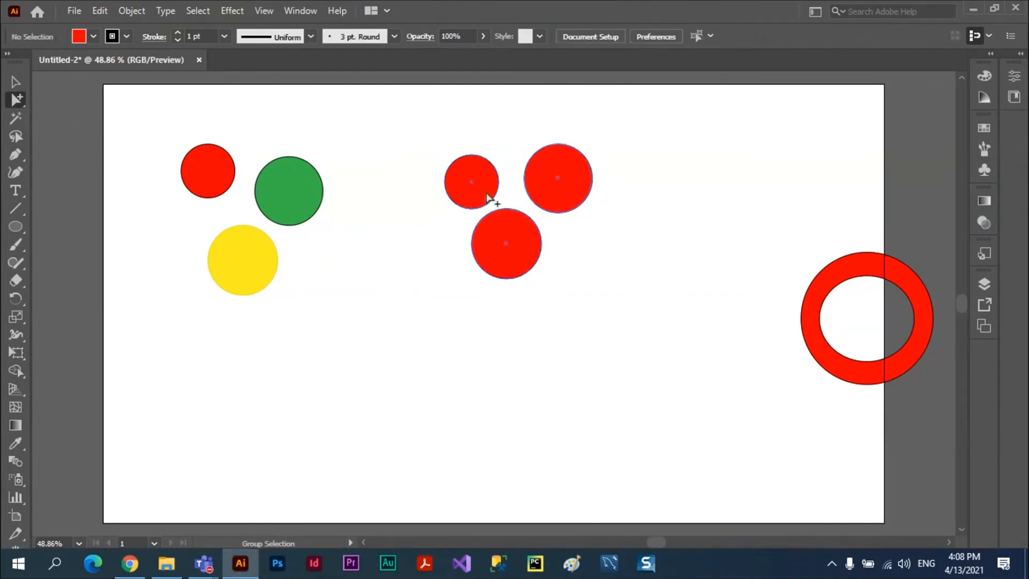
click(485, 202)
drag(485, 202, 502, 200)
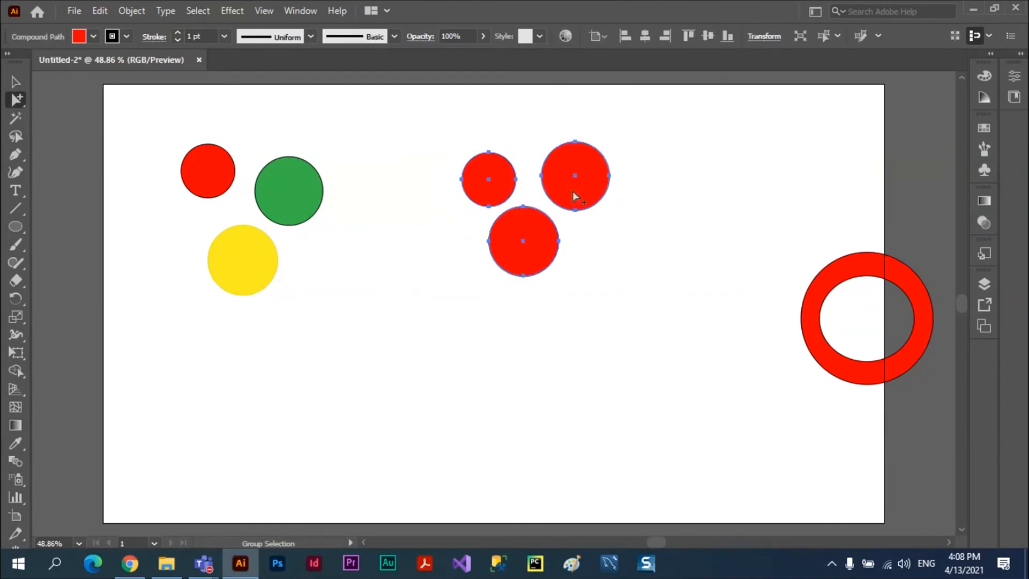
Step: Move the two larger circles of the compound path individually so they overlap each other and the small circle
click(641, 290)
click(589, 213)
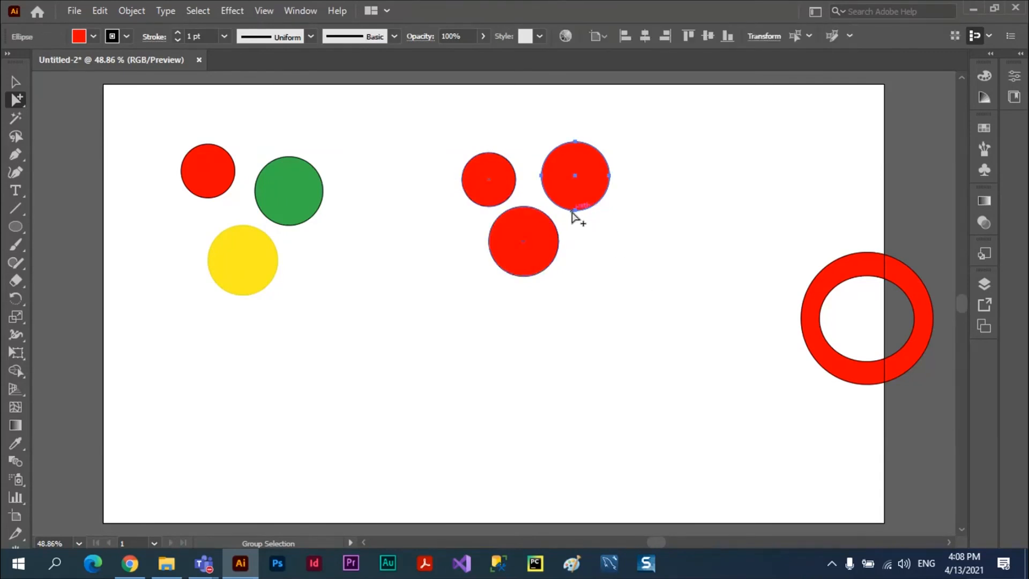
drag(572, 213, 519, 198)
click(559, 241)
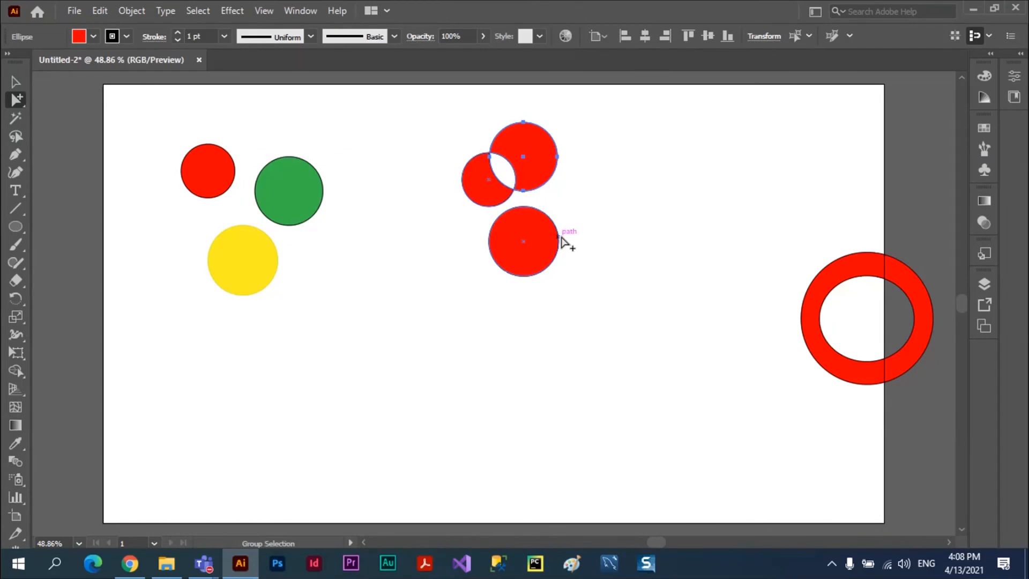
drag(559, 246, 558, 203)
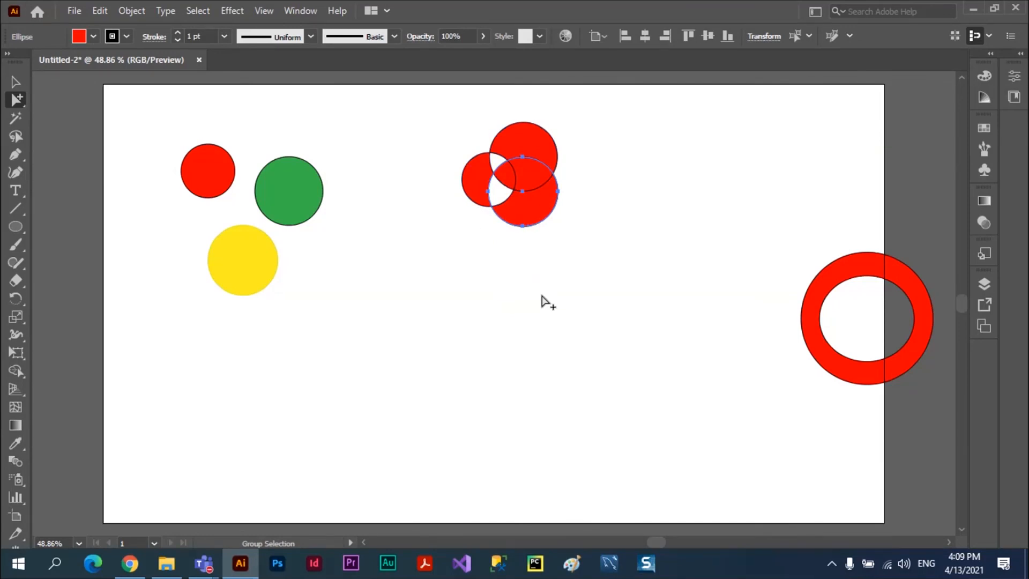
Step: Move the whole overlapping compound path slightly down and to the right, and deselect it
click(544, 223)
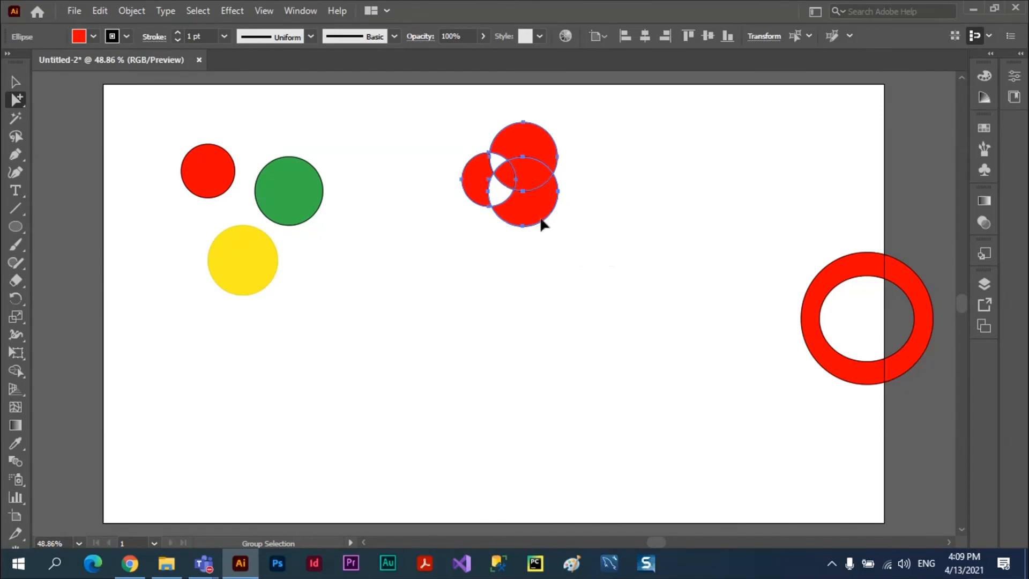
drag(544, 222, 581, 261)
click(592, 271)
click(580, 268)
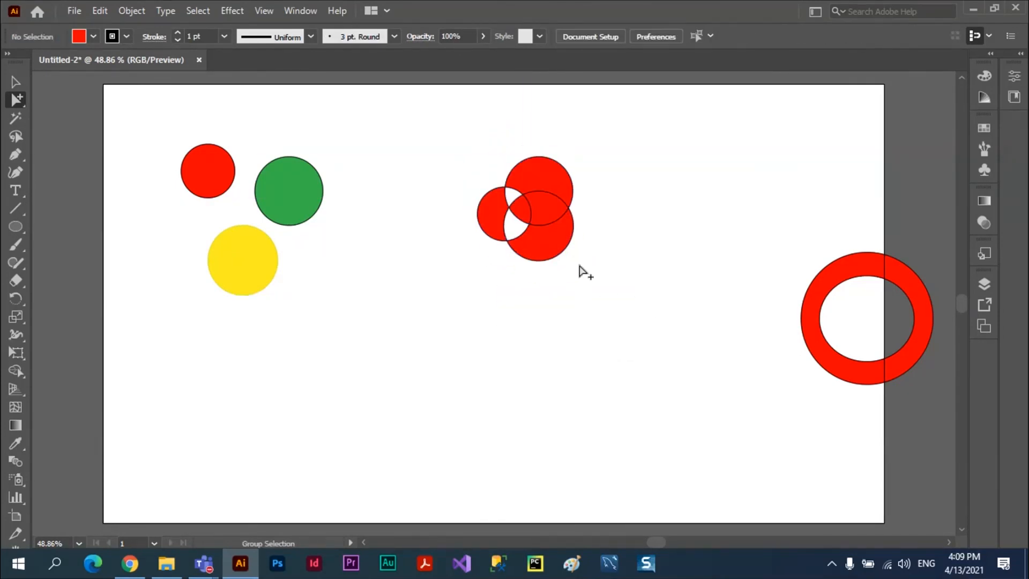
Step: Pull the lower large circle out of the overlap, down and to the right of the other two circles, and deselect
click(564, 251)
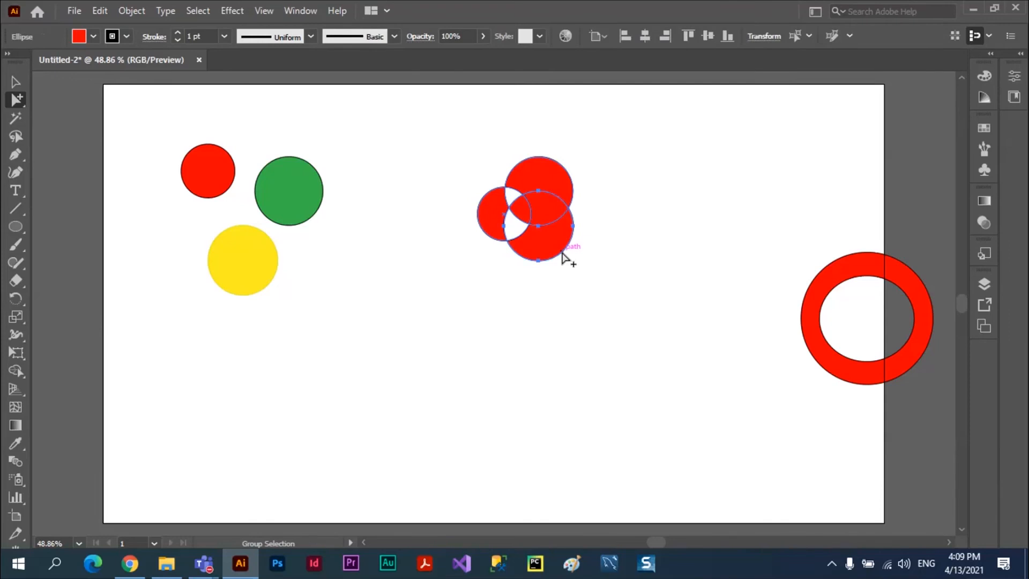
drag(561, 251, 620, 353)
click(507, 232)
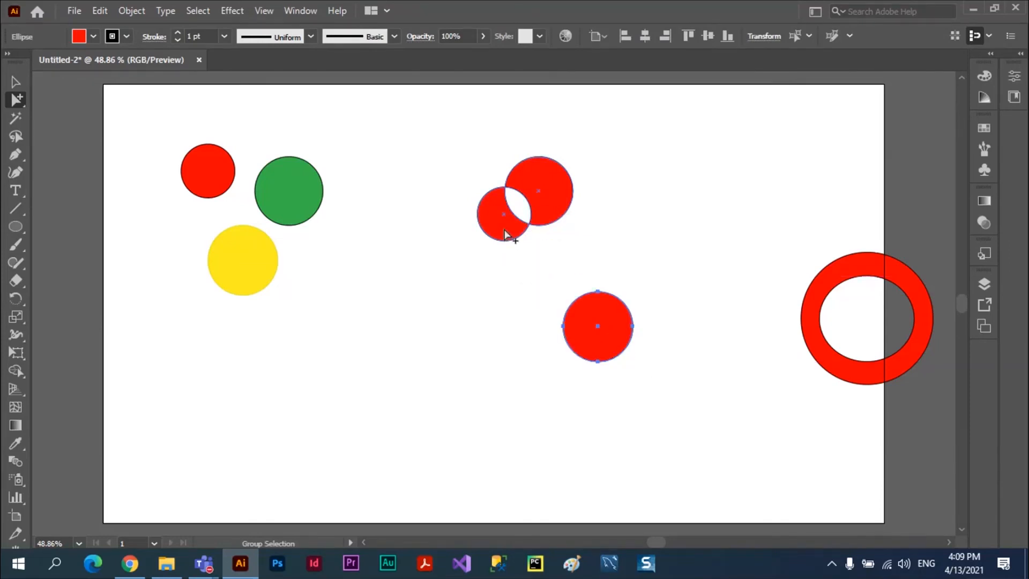
click(506, 252)
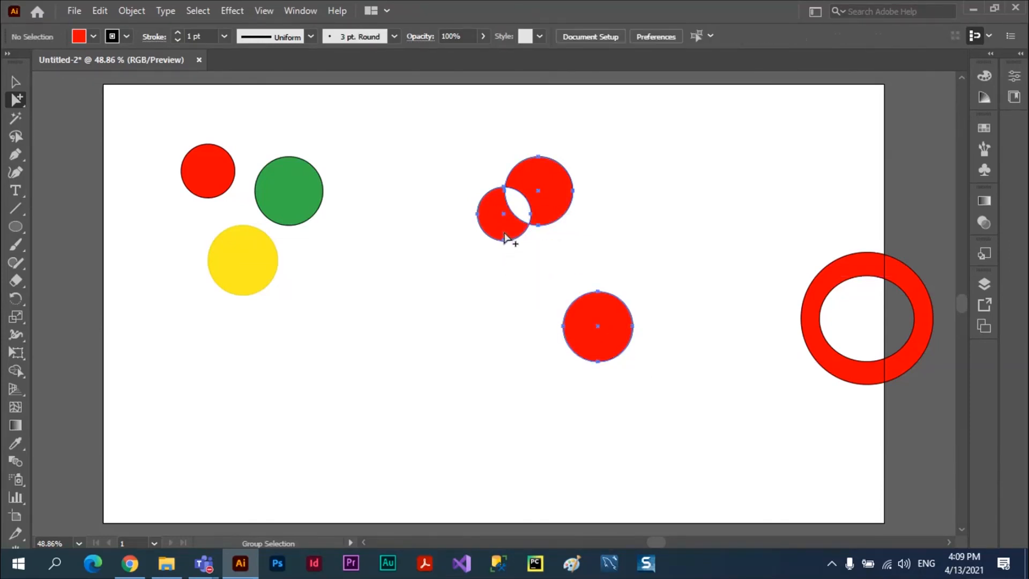
click(503, 235)
click(498, 275)
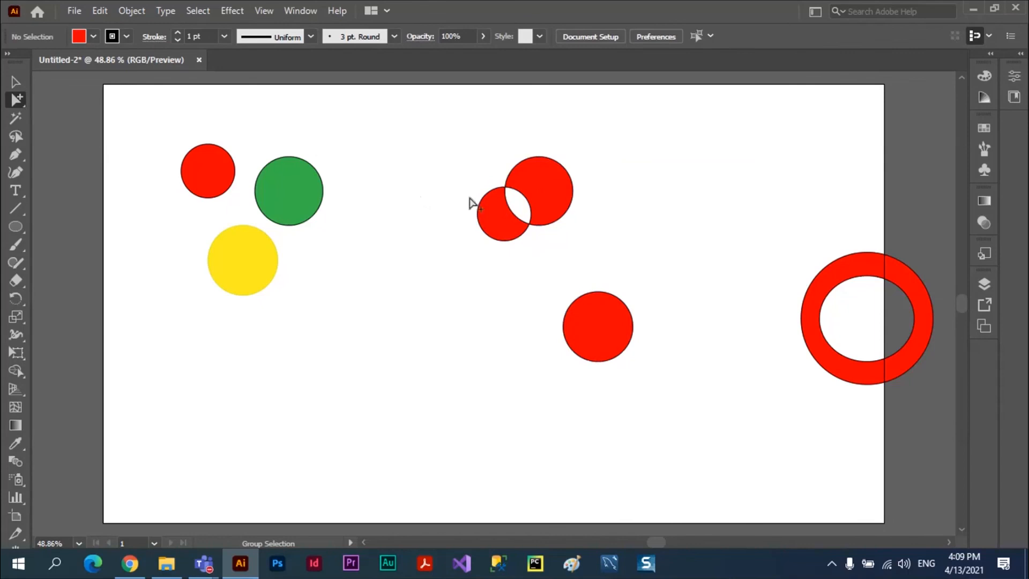
Step: Move the entire three-circle compound path slightly with the Group Selection tool, and shift it left with the Selection tool
drag(484, 216, 501, 210)
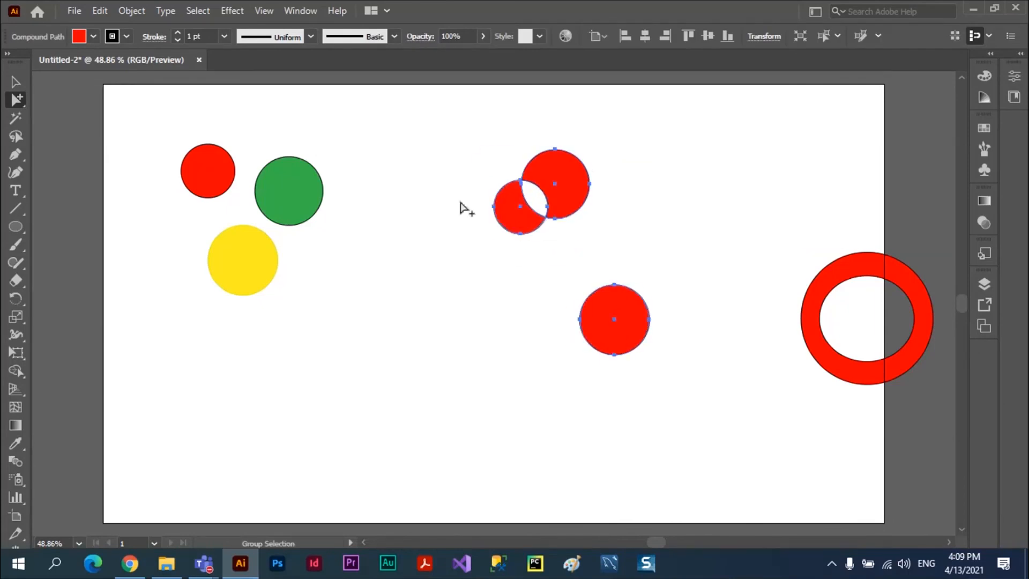
click(421, 159)
click(497, 195)
click(15, 83)
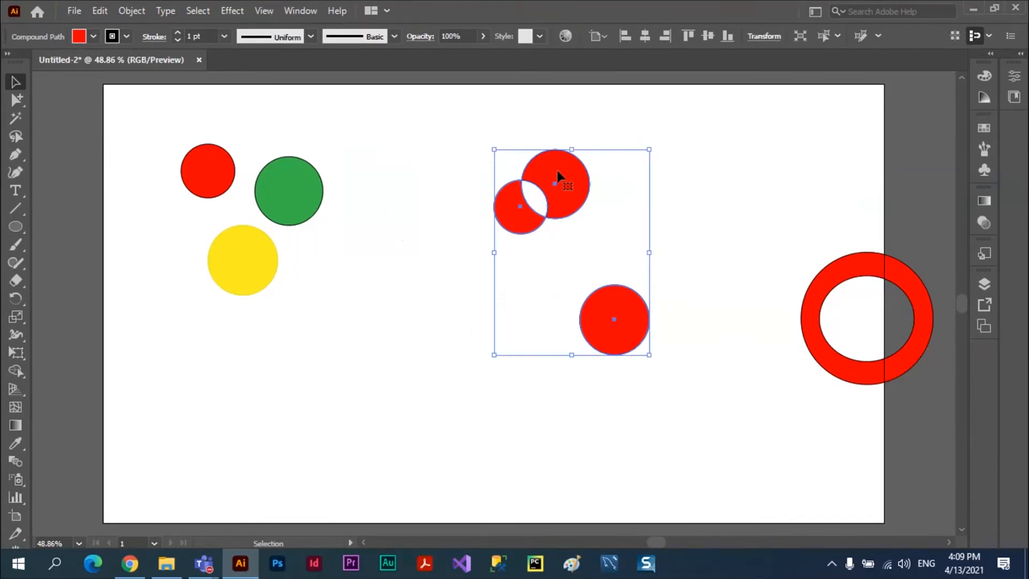
drag(557, 171, 525, 197)
Step: Move the red ring fully onto the artboard and reposition the three-circle compound path and the coloured circle group beside it
drag(821, 306, 557, 177)
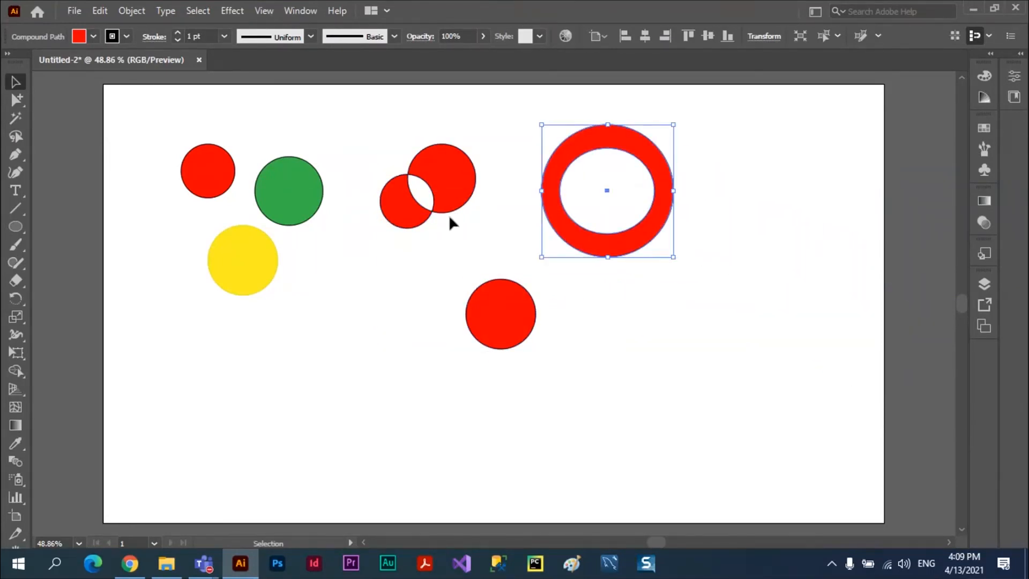
drag(455, 191, 462, 252)
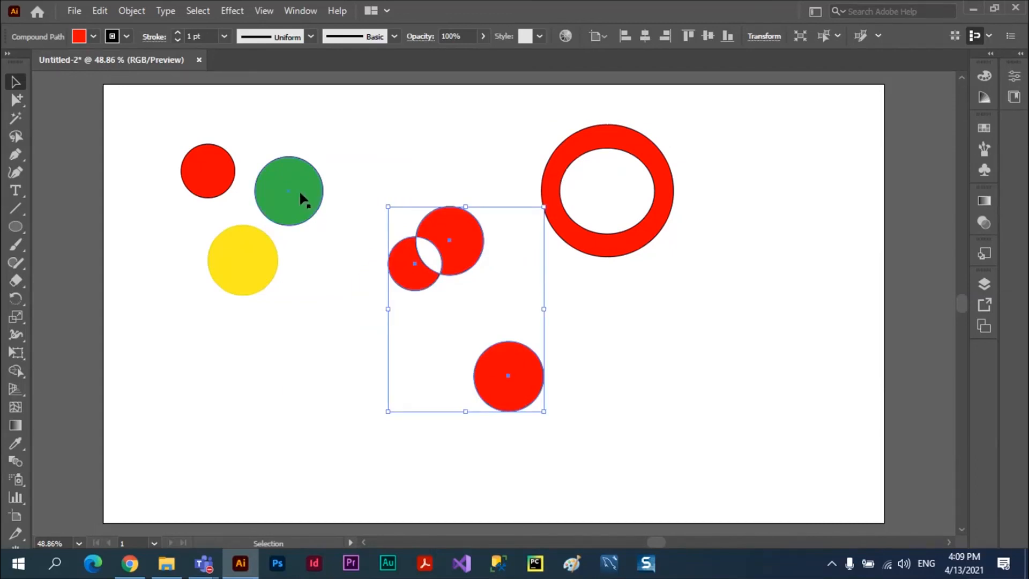
drag(300, 193, 271, 158)
drag(466, 236, 420, 237)
drag(587, 245, 569, 222)
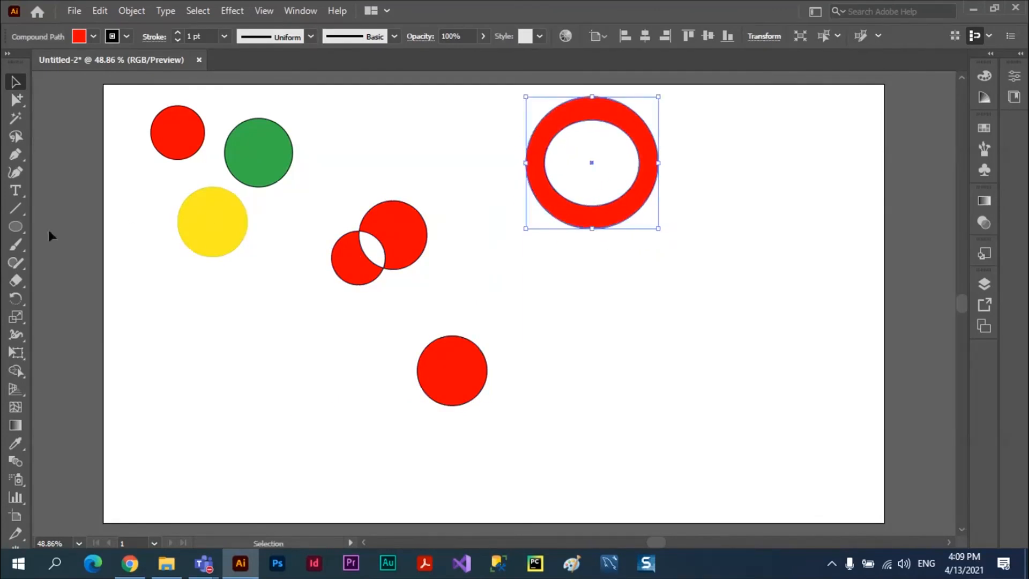
Step: Draw two upright red ellipses to the right of the circles and a five-pointed star below the coloured group
click(15, 226)
drag(652, 307, 699, 380)
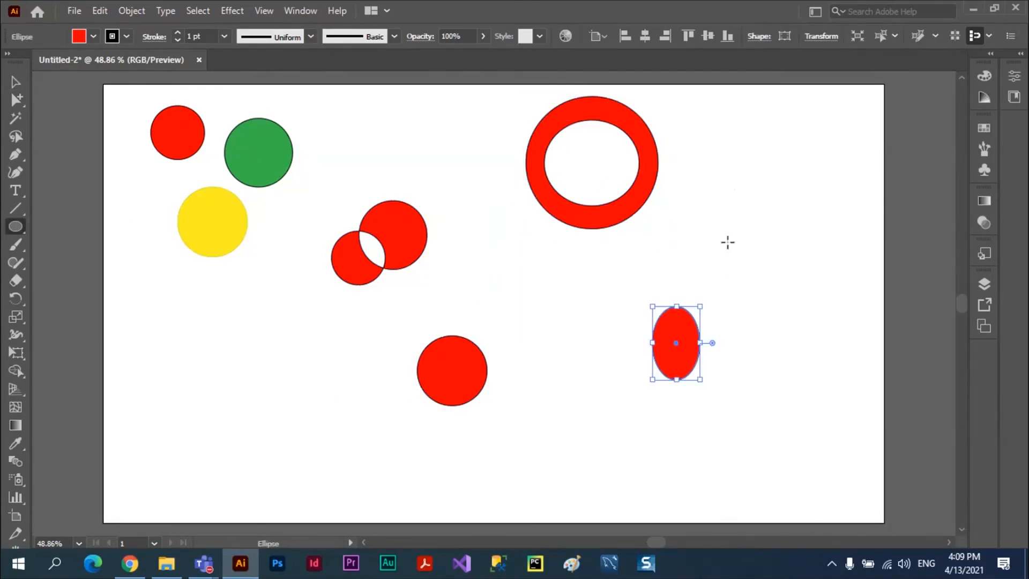
drag(735, 186, 800, 284)
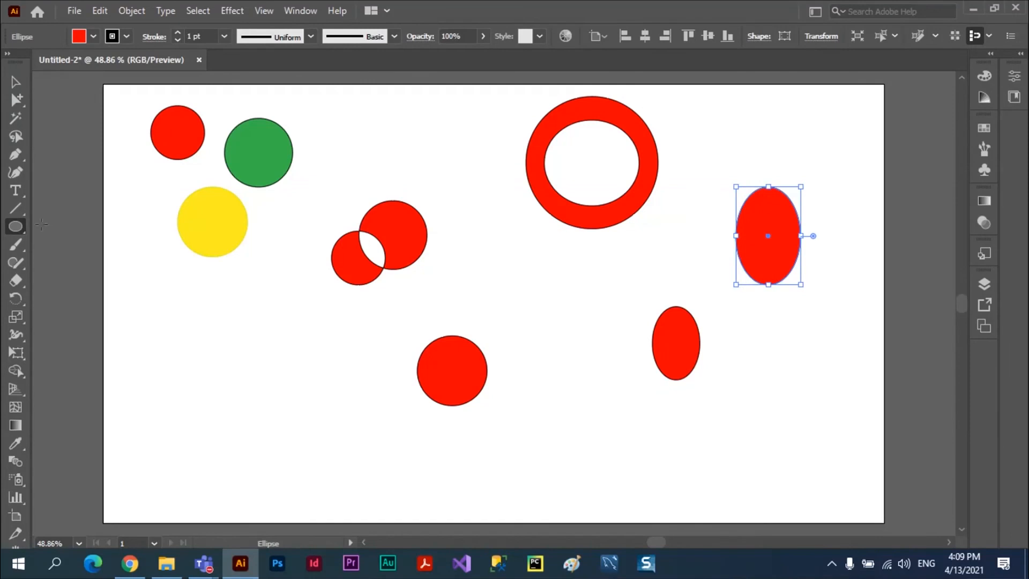
right_click(20, 230)
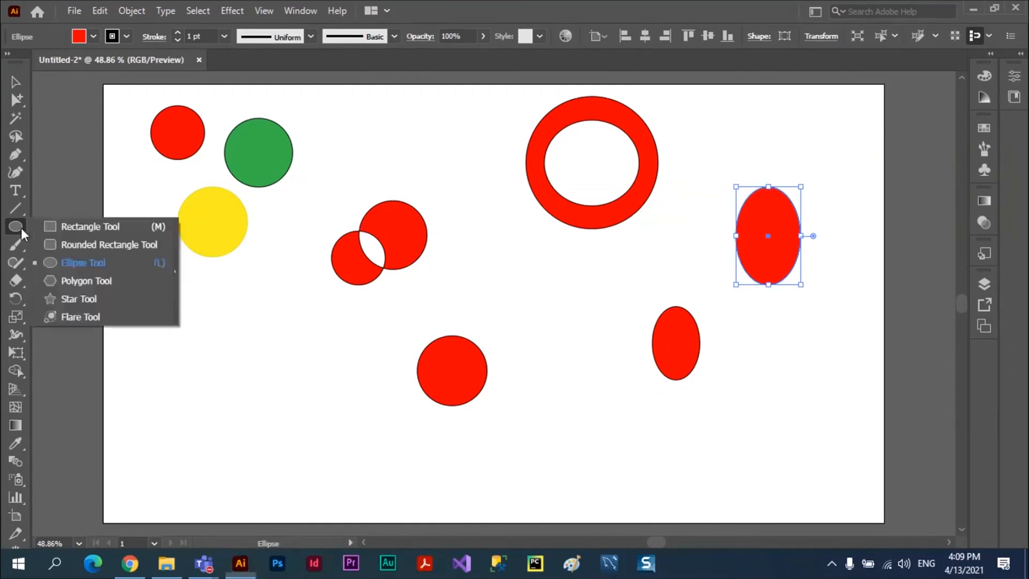
click(78, 304)
drag(166, 323, 313, 430)
Step: Reposition the compound path, coloured group, ring, both ellipses and star one by one with the Selection tool, and deselect
click(15, 82)
drag(407, 240, 426, 184)
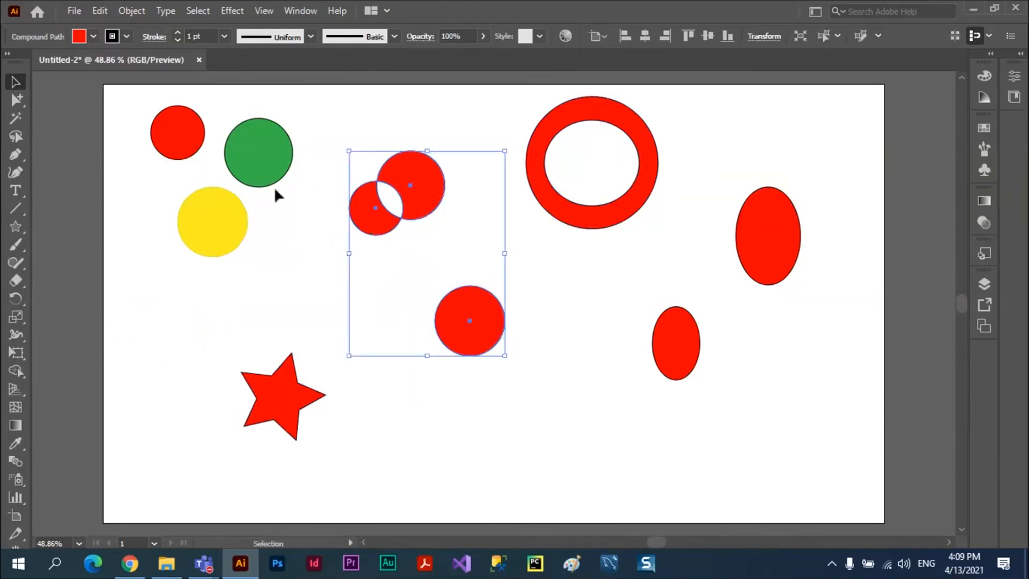
drag(245, 161, 194, 189)
drag(424, 195, 367, 159)
mouse_move(613, 227)
mouse_down()
mouse_move(584, 209)
mouse_move(599, 239)
mouse_up()
drag(780, 259, 815, 238)
drag(670, 345, 643, 391)
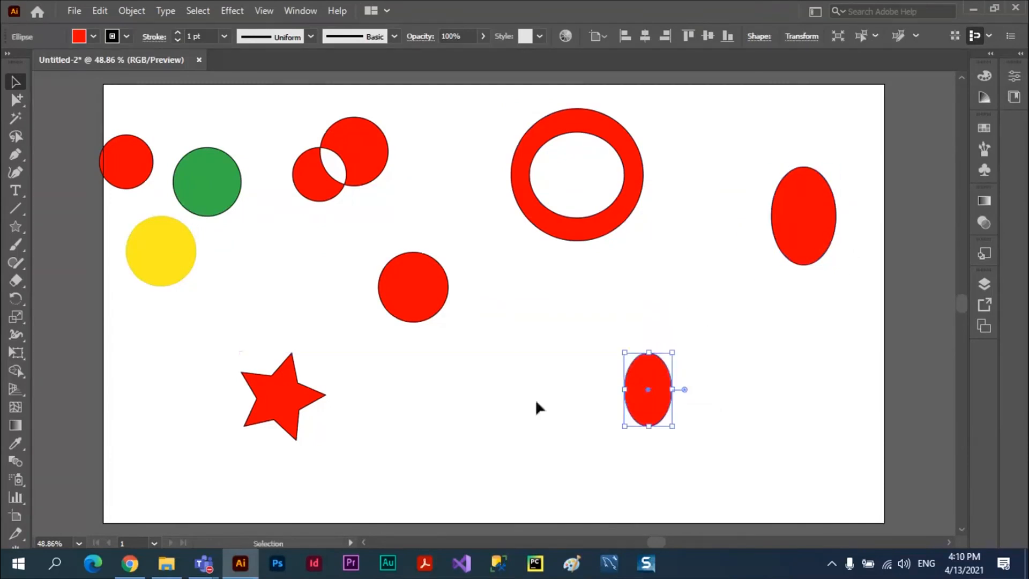
drag(296, 395, 375, 396)
click(679, 272)
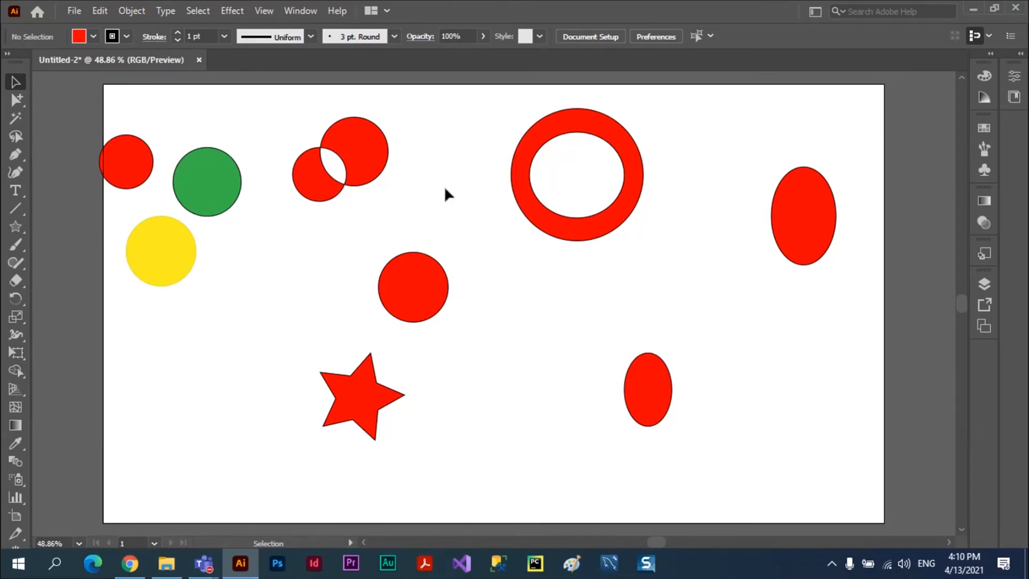
Step: Rearrange the coloured group, compound path, ring and star so the coloured group has open space around it
drag(208, 160, 231, 225)
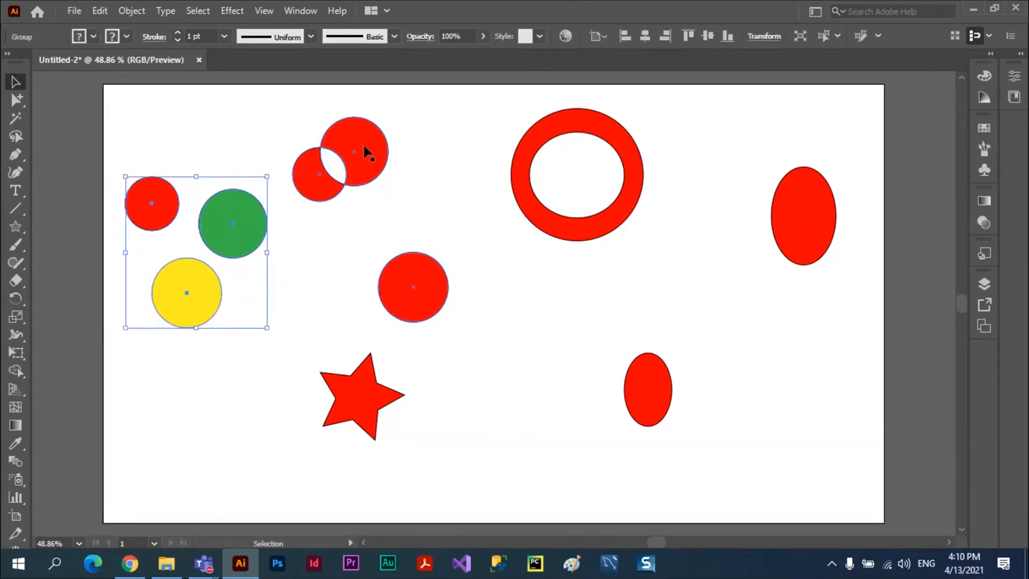
drag(365, 152, 466, 191)
drag(526, 205, 609, 212)
drag(508, 311, 561, 305)
drag(393, 398, 453, 391)
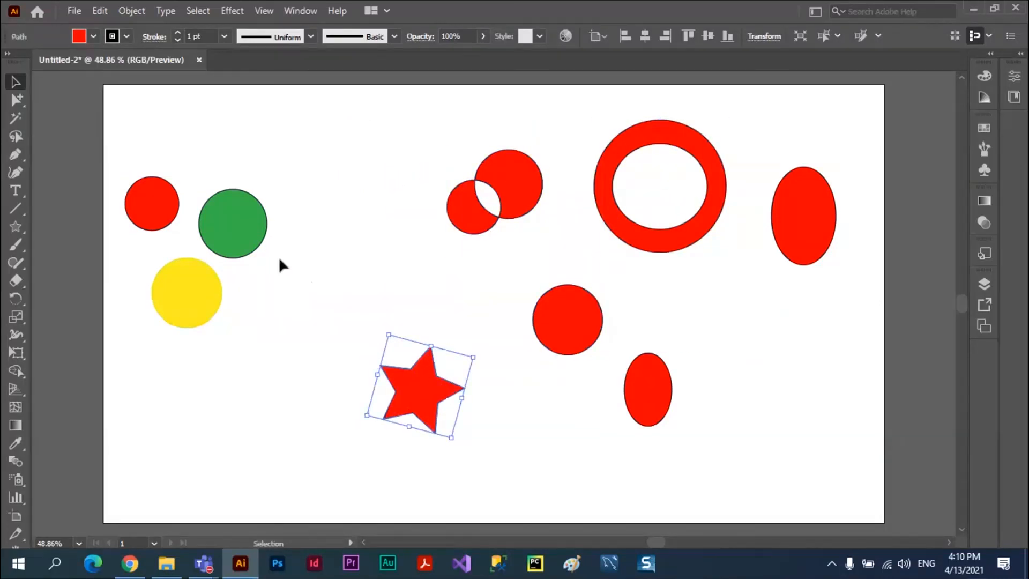
drag(237, 237, 339, 216)
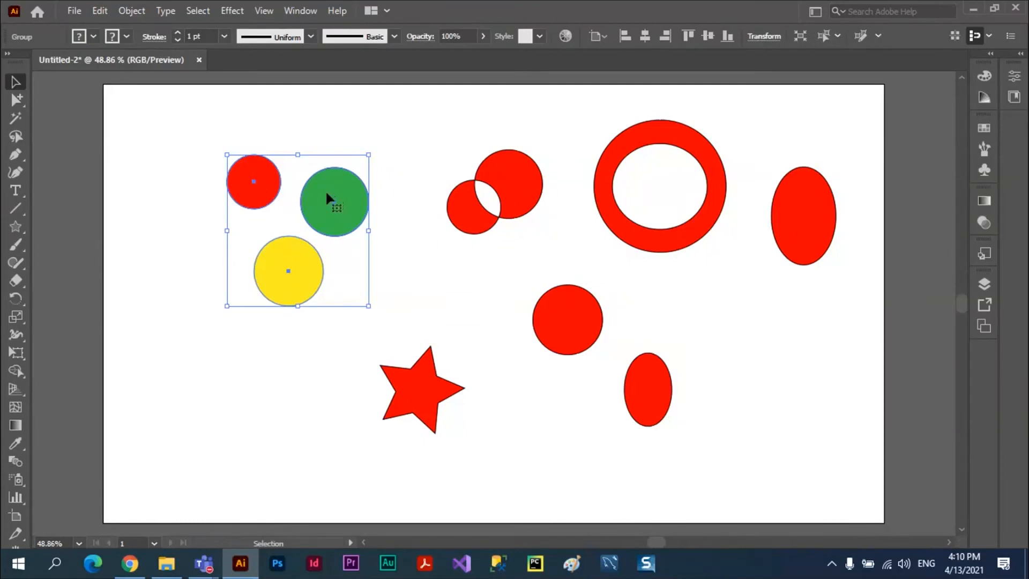
drag(326, 193, 309, 218)
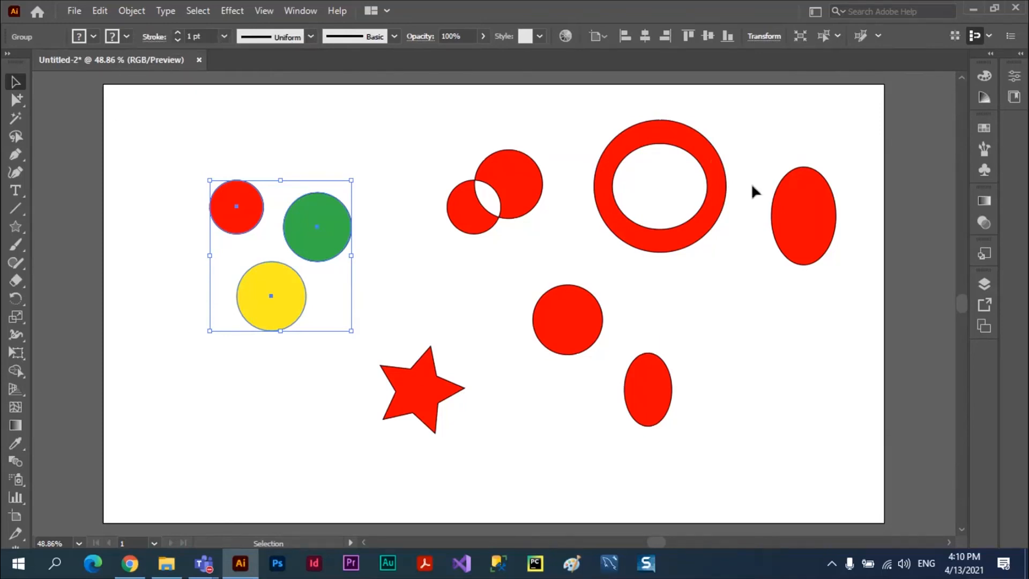
Step: Isolate the coloured circle group and try to move the compound path and the ring outside it
double_click(303, 230)
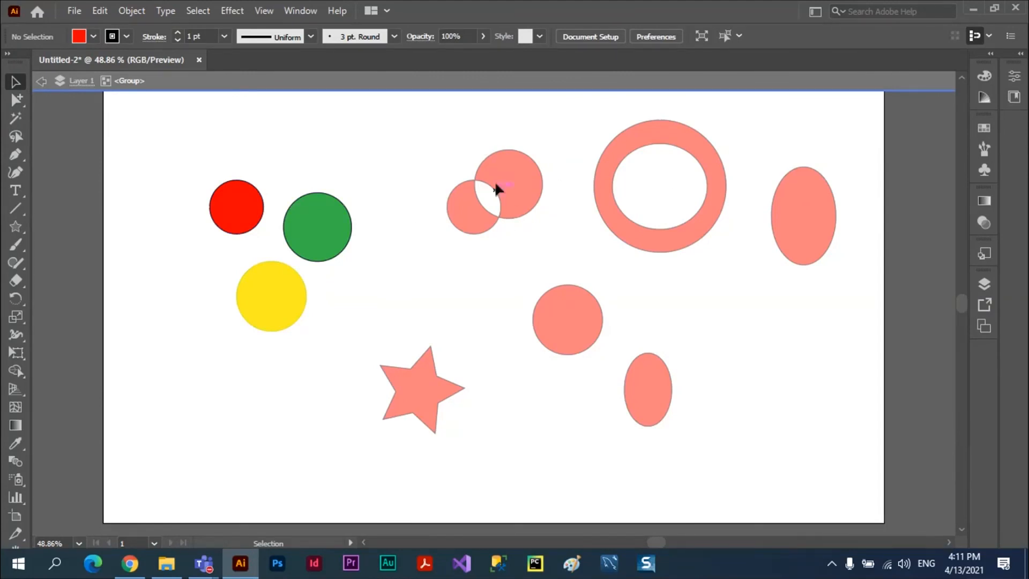
drag(515, 168, 549, 184)
drag(653, 252, 656, 251)
drag(619, 143, 581, 214)
Step: Move the green, yellow and red circles up individually inside the isolated group, bringing them closer together
drag(323, 221, 346, 166)
drag(296, 282, 348, 248)
drag(243, 213, 266, 179)
drag(327, 271, 305, 252)
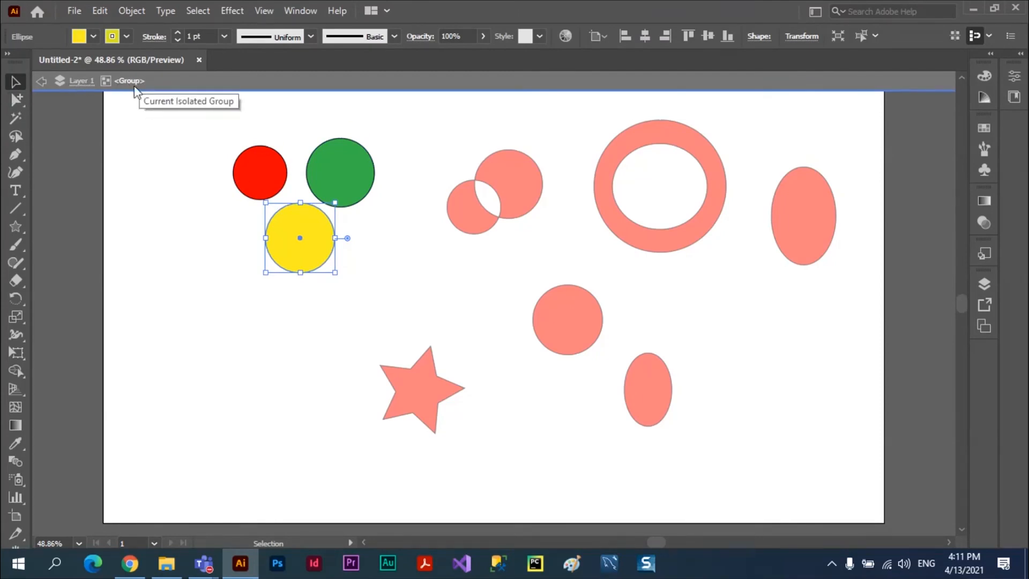
Step: Shift the red, green and yellow circles left into a tight cluster within the isolated group, and exit isolation mode
mouse_move(253, 171)
mouse_down()
mouse_move(214, 171)
mouse_move(263, 177)
mouse_up()
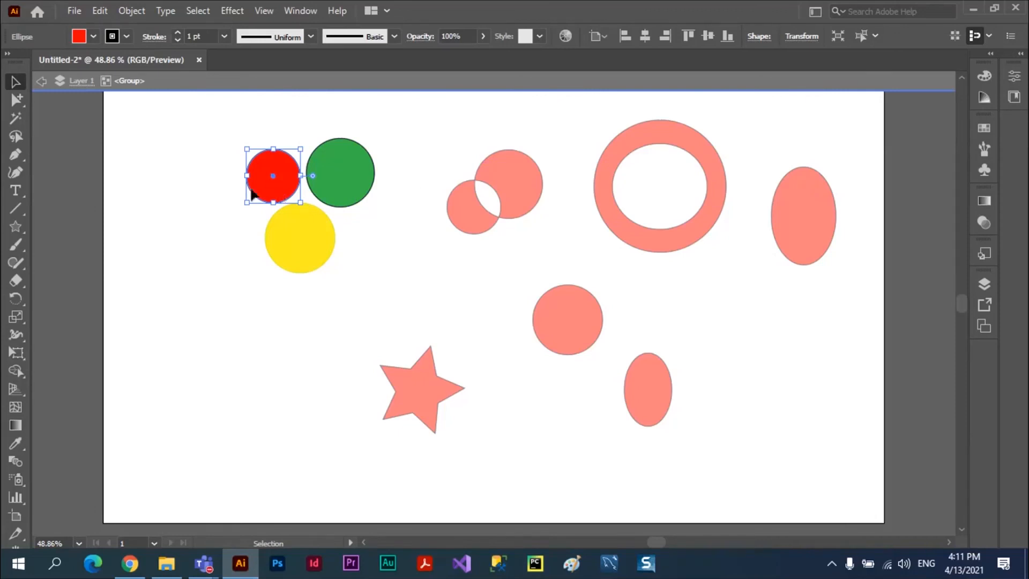
drag(251, 191, 204, 191)
drag(324, 182, 289, 170)
drag(299, 235, 260, 228)
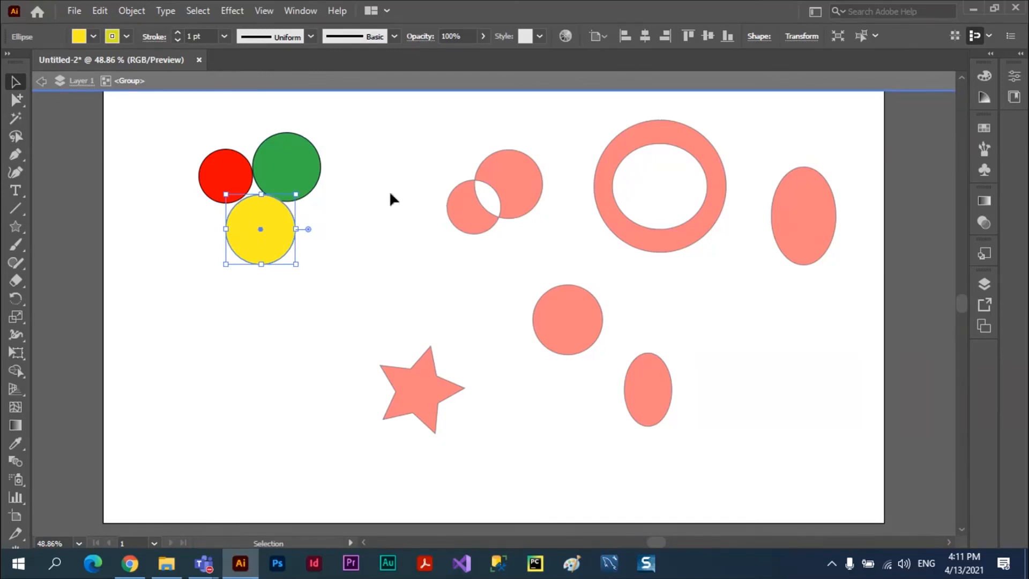
double_click(403, 129)
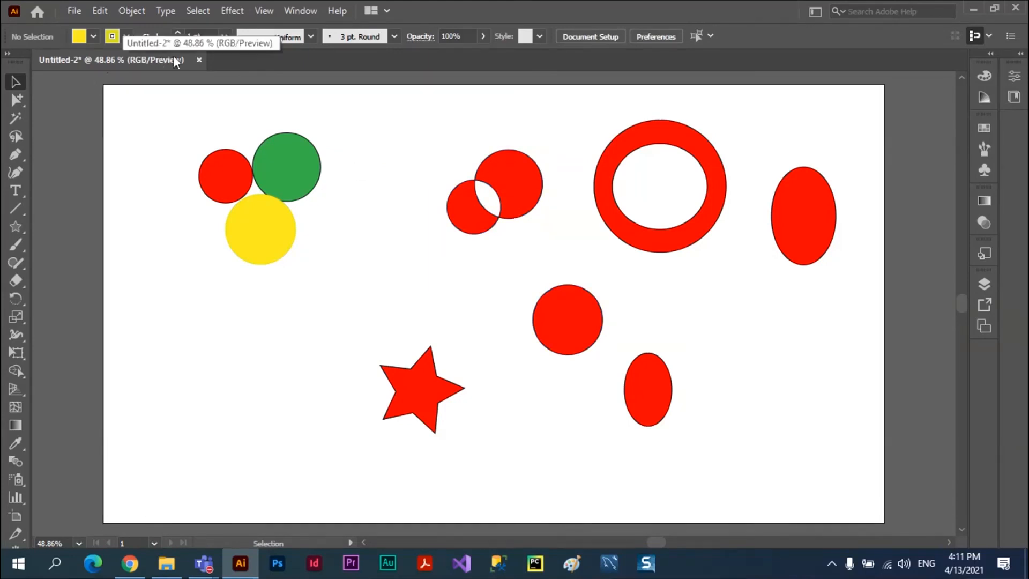
Step: Spread out the compound path, ring, both red ellipses, star and coloured circle group by moving each one across the artboard
drag(528, 179, 485, 160)
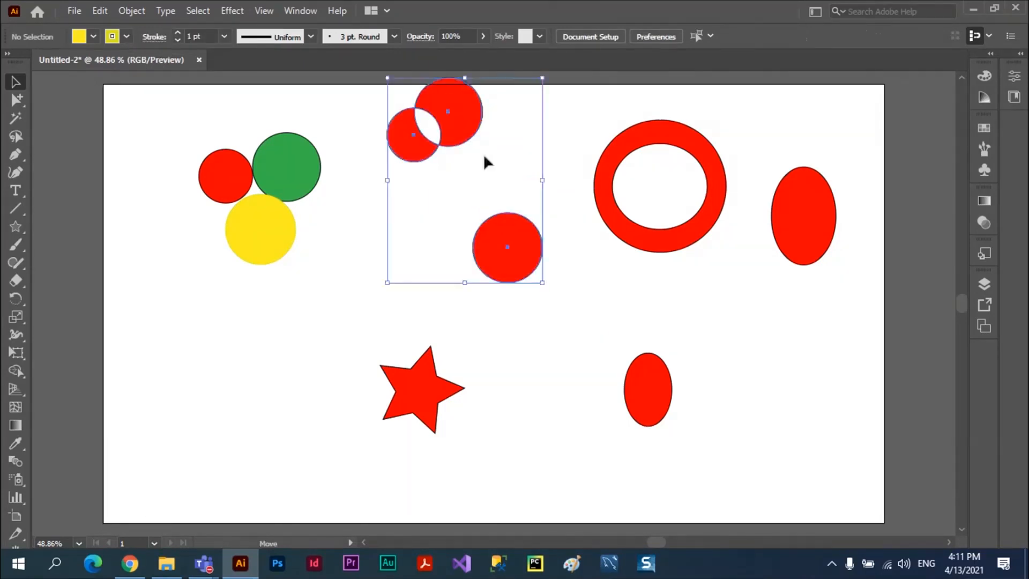
drag(608, 166, 657, 136)
drag(810, 220, 859, 266)
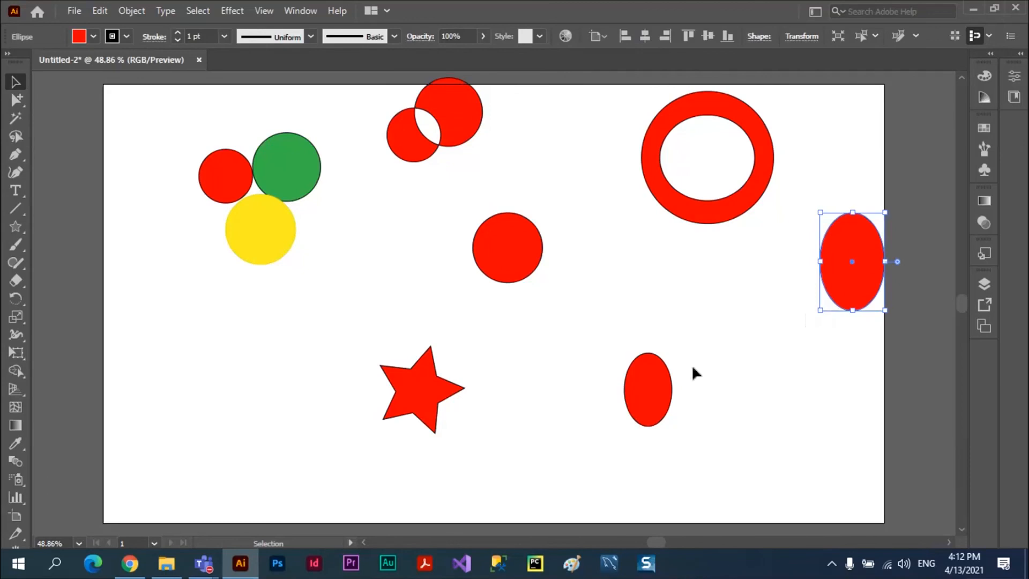
drag(651, 372, 691, 391)
drag(435, 397, 411, 426)
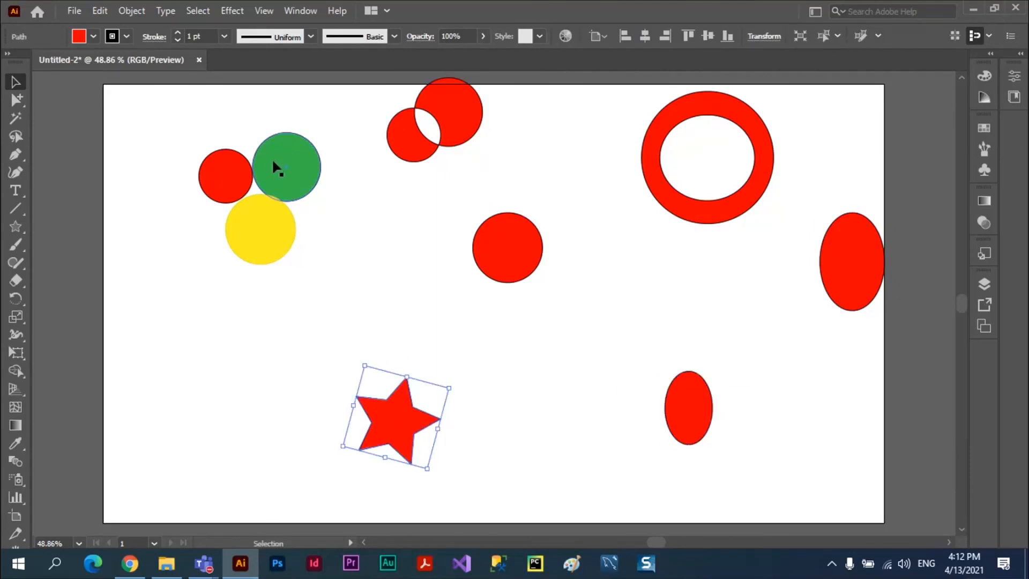
drag(274, 164, 284, 194)
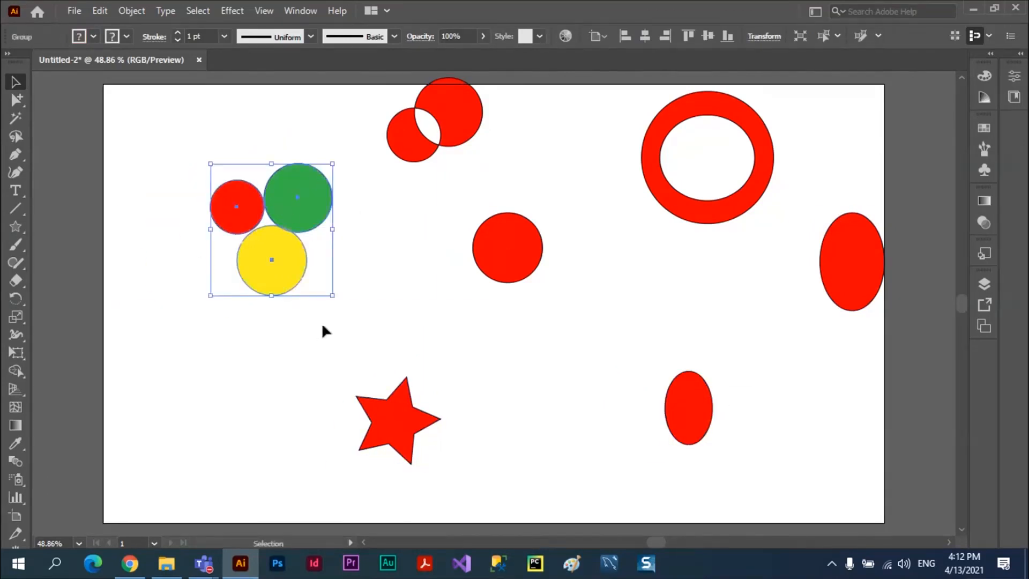
Step: Isolate the coloured group, rearrange its circles with yellow and green side by side below red, and exit isolation mode
double_click(315, 200)
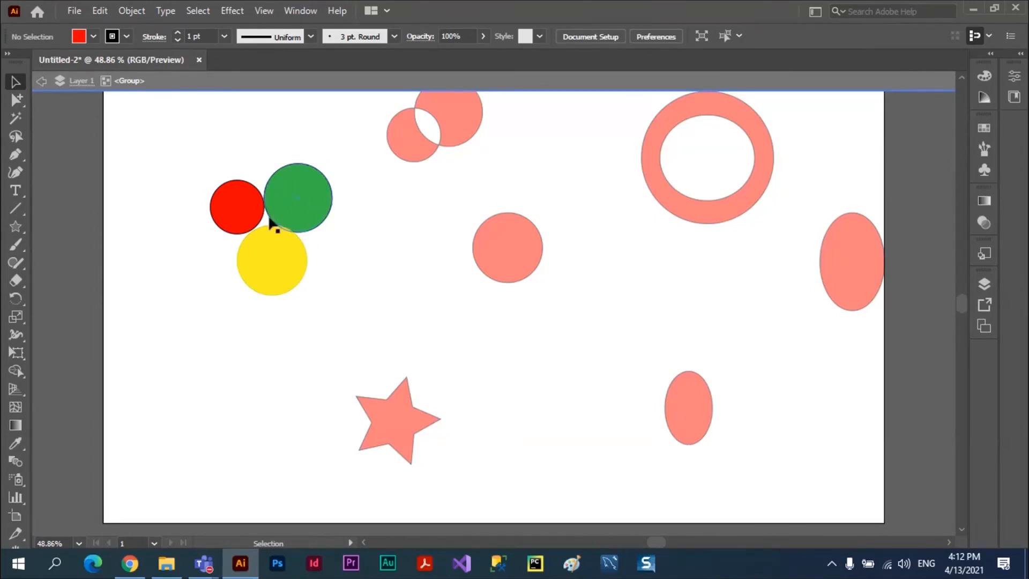
drag(272, 259, 221, 265)
drag(303, 204, 302, 257)
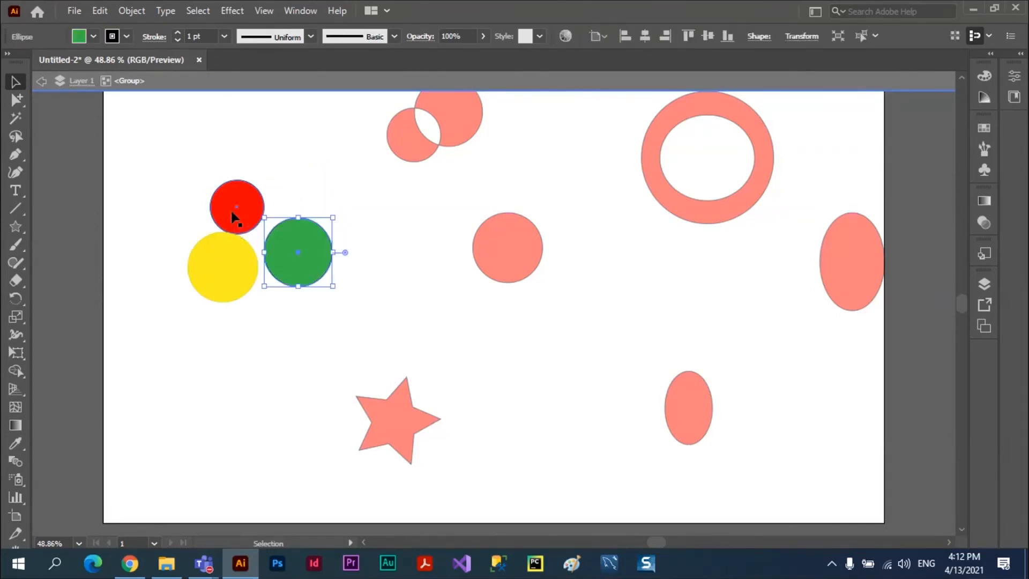
drag(234, 213, 234, 196)
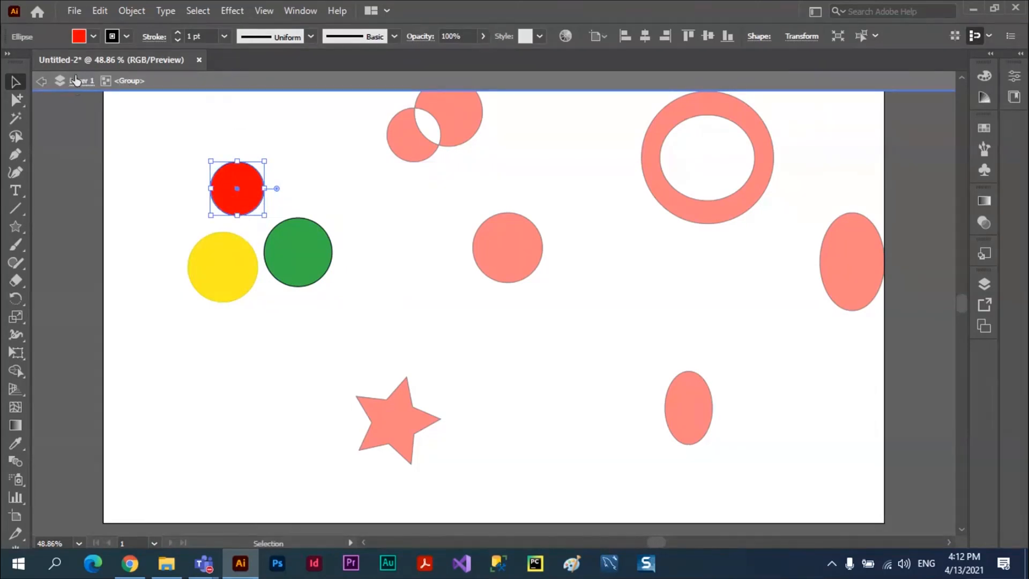
click(39, 86)
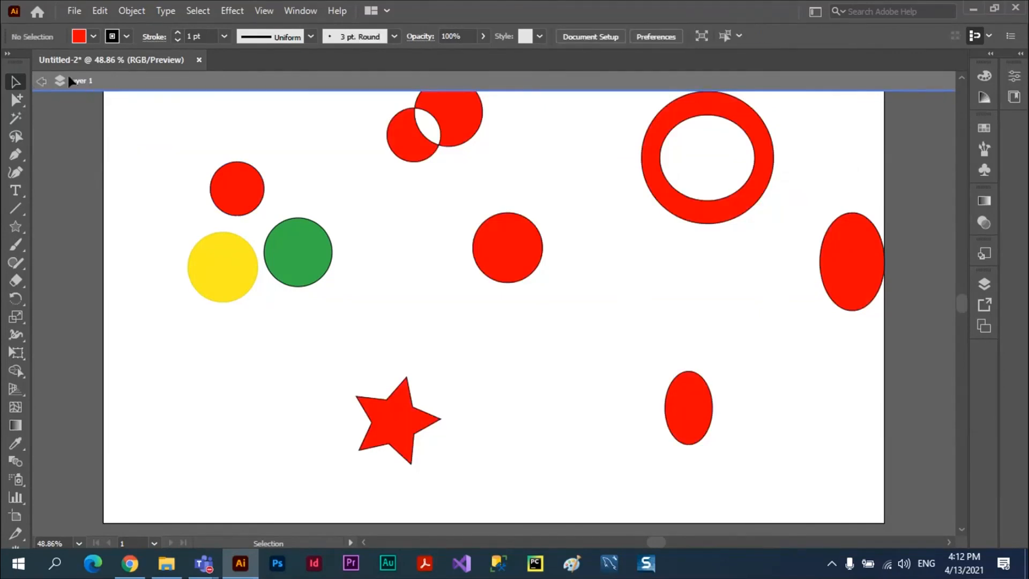
click(40, 84)
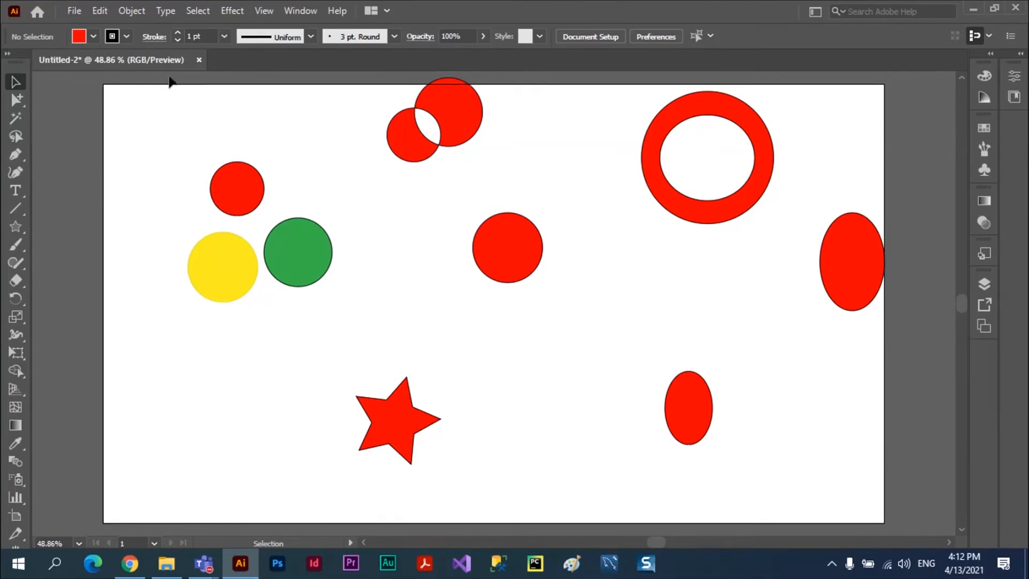
Step: Shift the compound path down and to the right, isolate it, and try to move the coloured group's red circle
drag(453, 110, 485, 127)
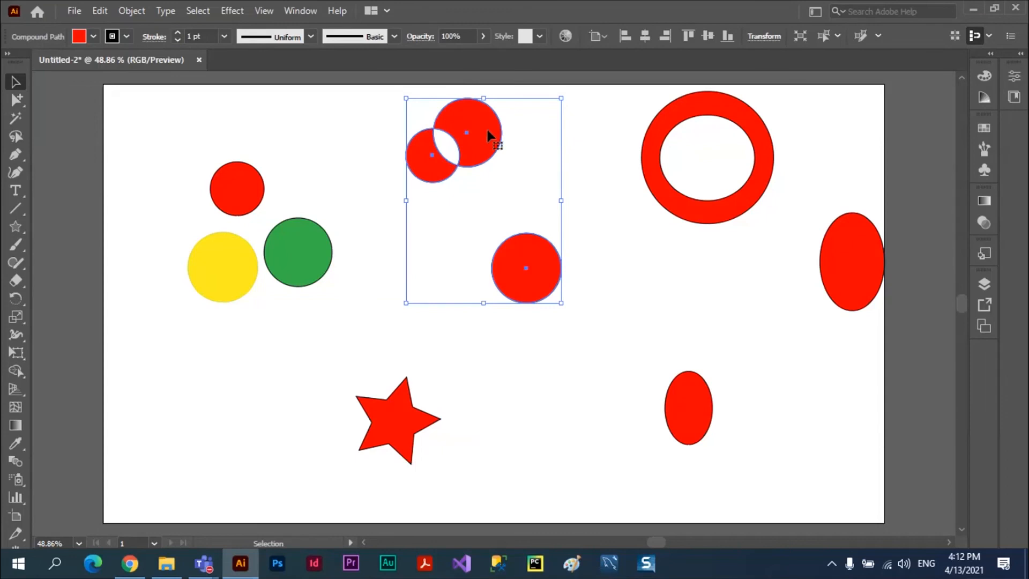
double_click(486, 127)
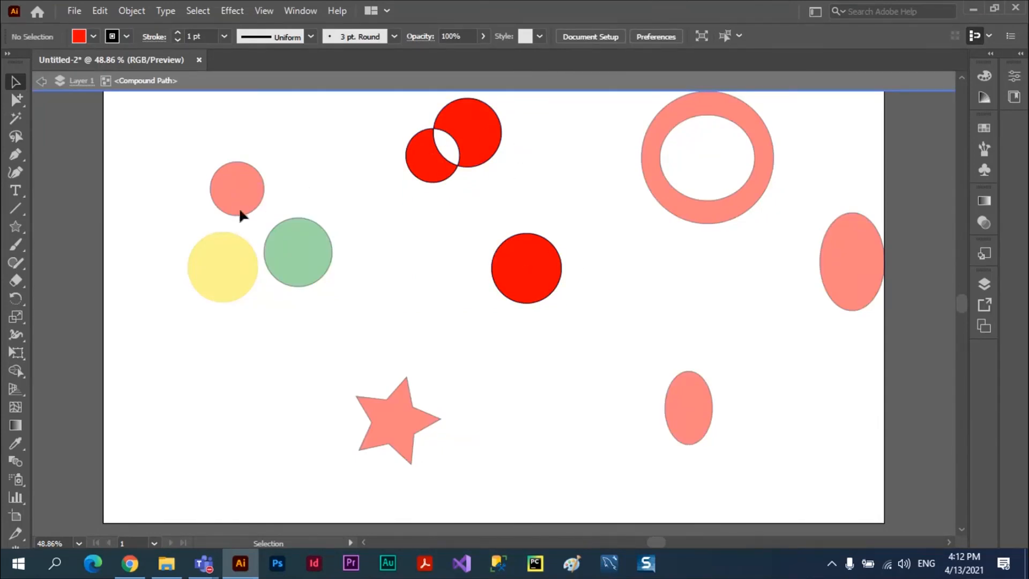
drag(235, 194, 176, 258)
Step: Separate the two overlapping circles inside the isolated compound path so they sit side by side, and exit isolation mode
drag(420, 165, 392, 222)
drag(474, 144, 490, 174)
drag(426, 221, 579, 179)
click(724, 293)
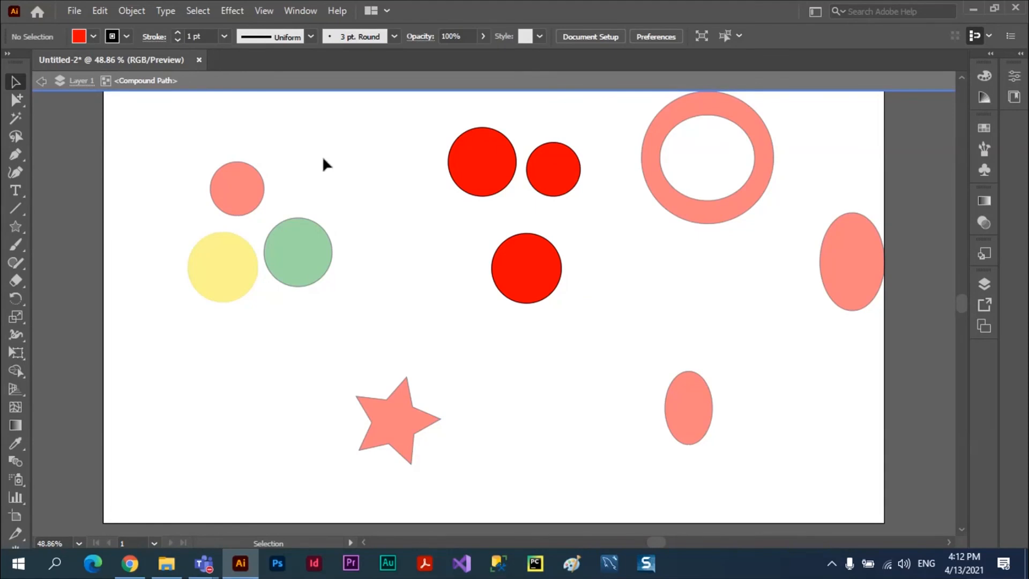
click(41, 82)
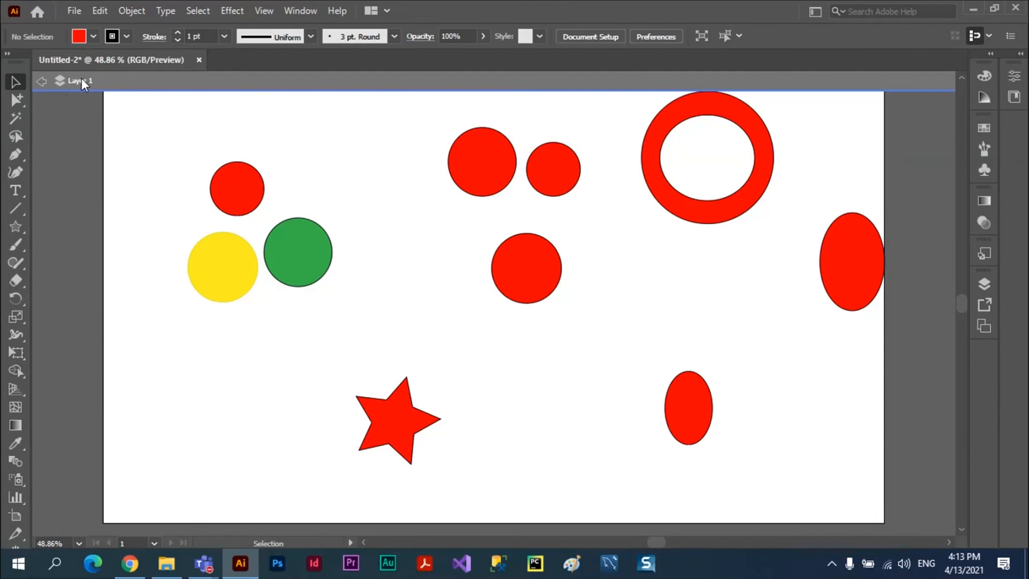
click(45, 81)
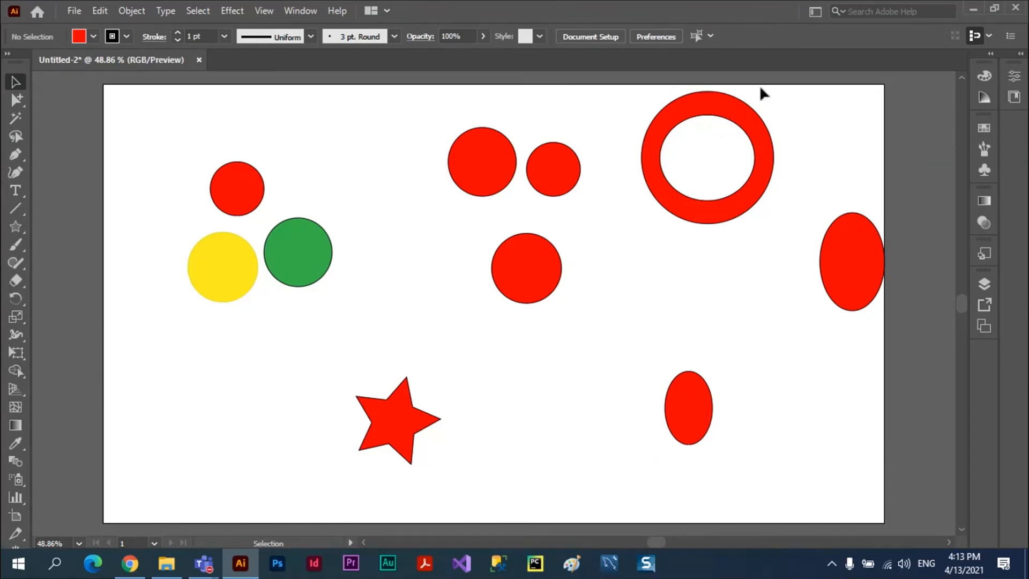
Step: Move the ring down, the large ellipse to the artboard's upper right, and the small ellipse left toward the star
drag(711, 115, 679, 268)
drag(847, 259, 707, 186)
drag(671, 407, 544, 407)
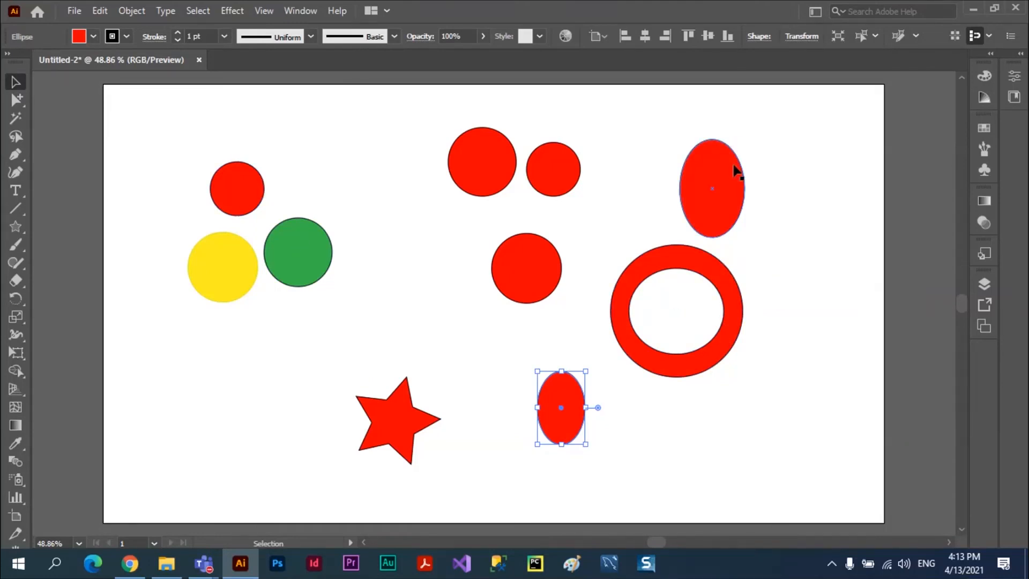
drag(738, 170, 829, 158)
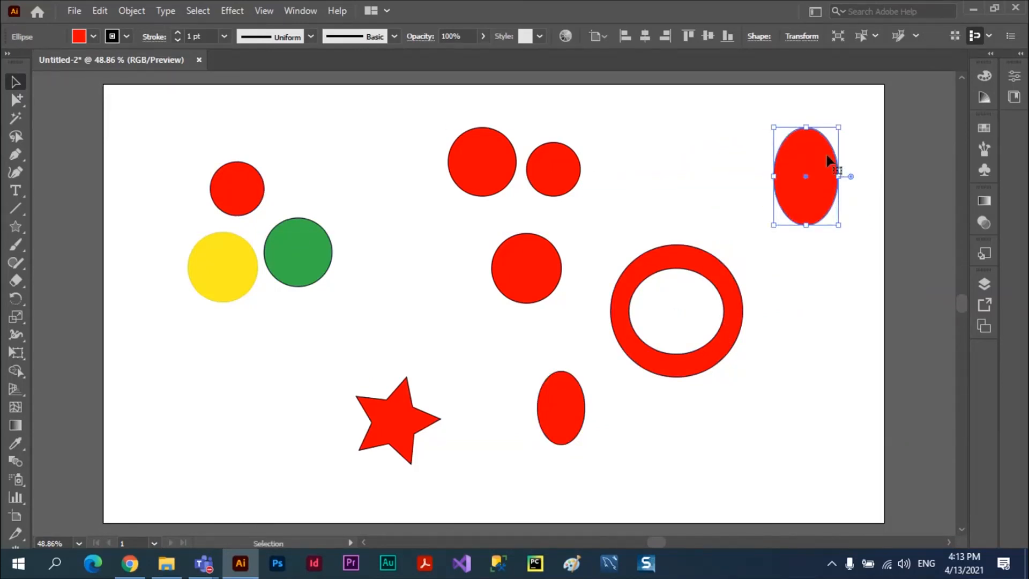
Step: Isolate the large red ellipse, enlarge it to roughly double width, shift it right, and exit isolation mode
double_click(829, 155)
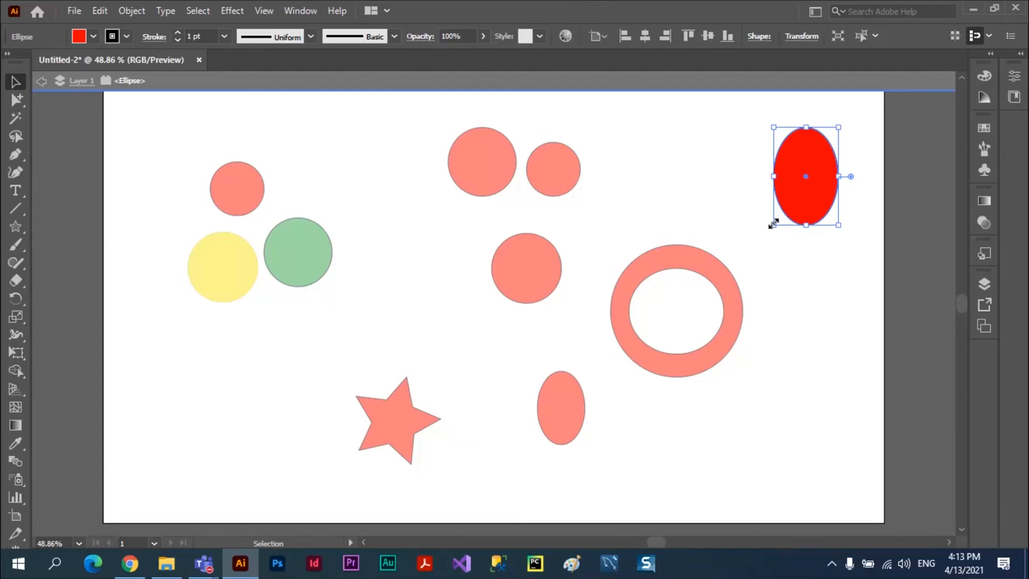
drag(772, 224, 708, 290)
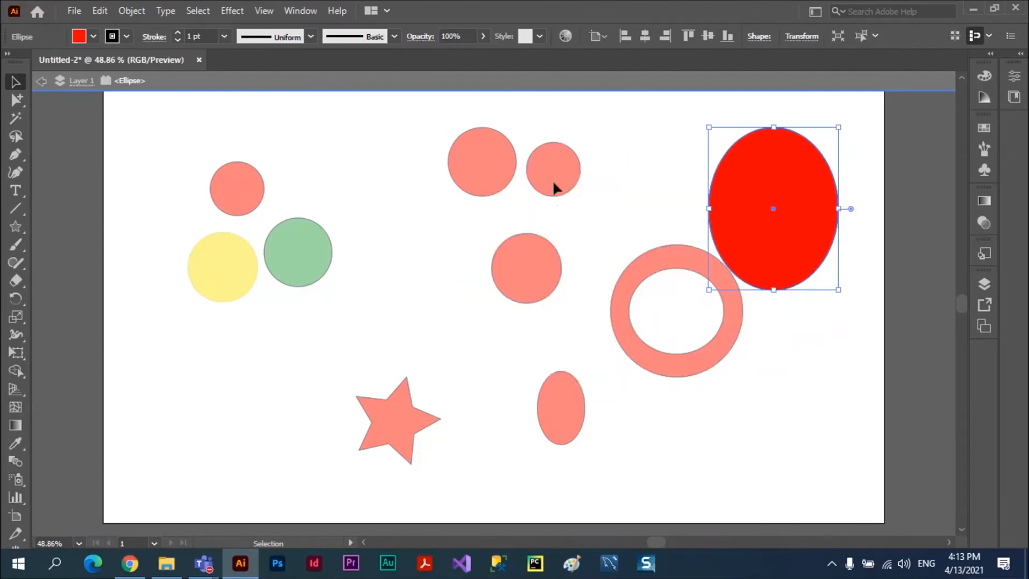
click(454, 236)
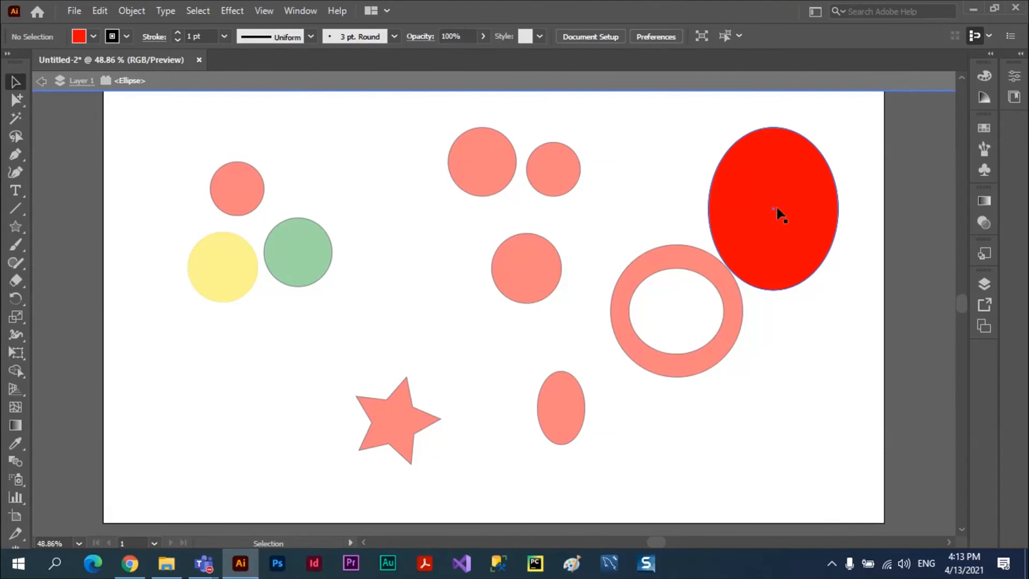
drag(776, 214, 806, 210)
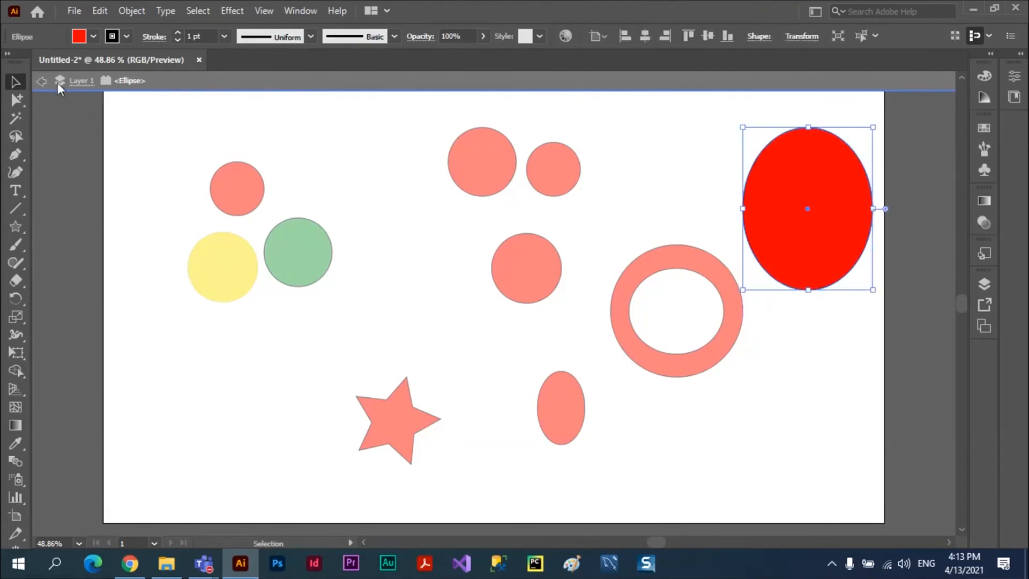
click(42, 82)
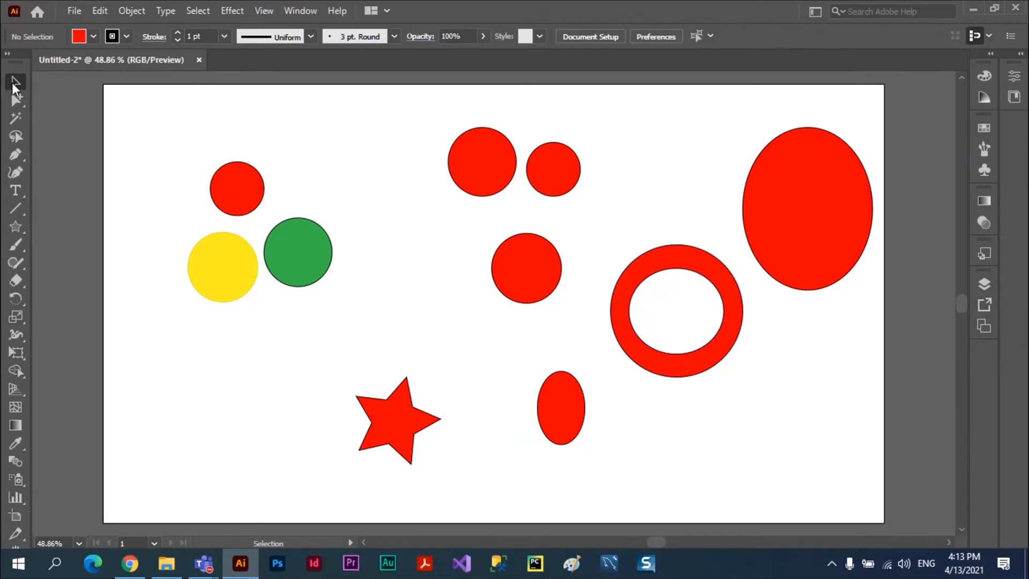
Step: Move the whole coloured circle group up with the Selection tool
click(257, 199)
drag(248, 195, 259, 148)
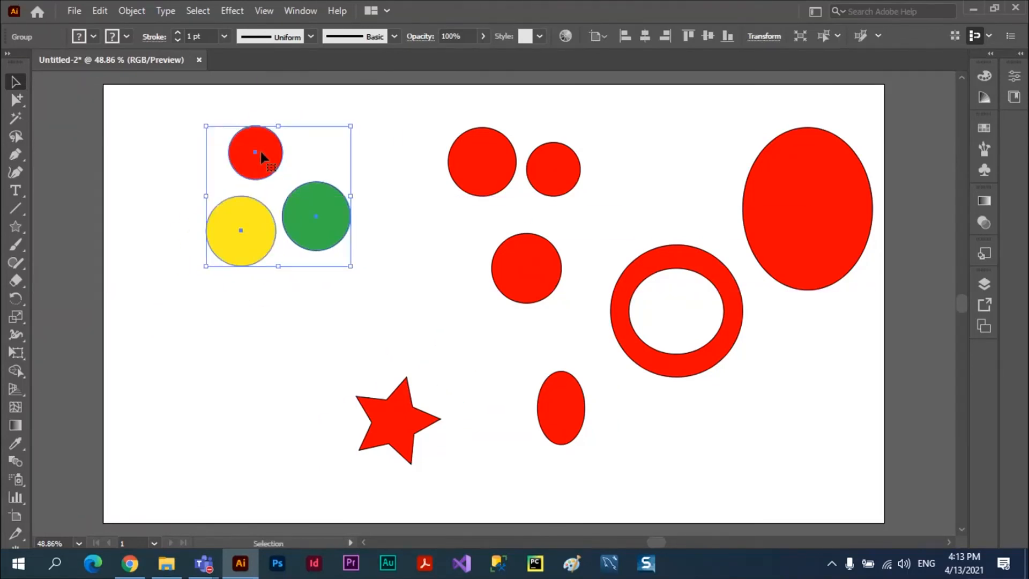
Step: Reshape the compound path's upper-left circle with the Direct Selection tool, pulling its left anchor outward and its top anchor up and left
click(16, 100)
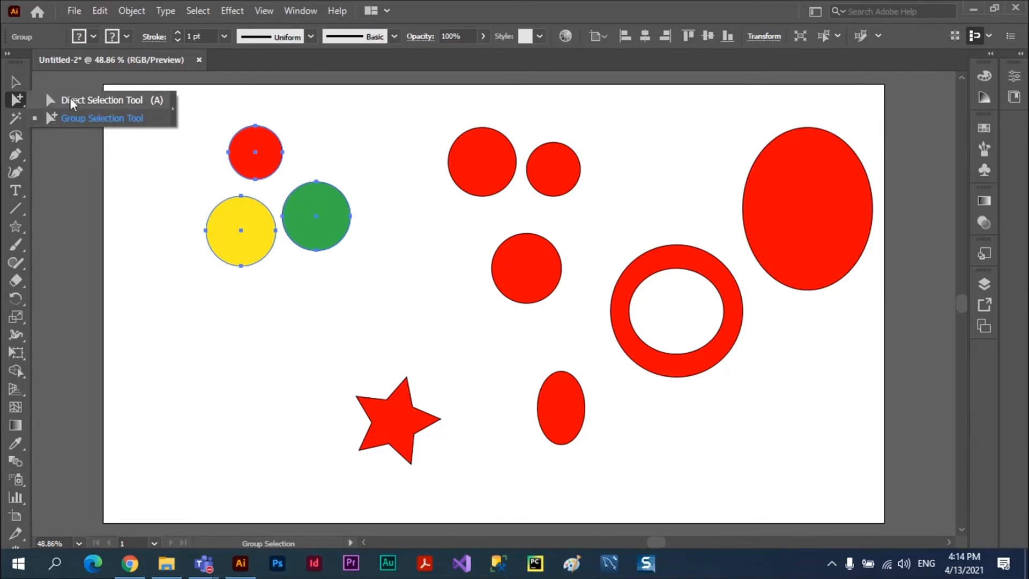
click(111, 101)
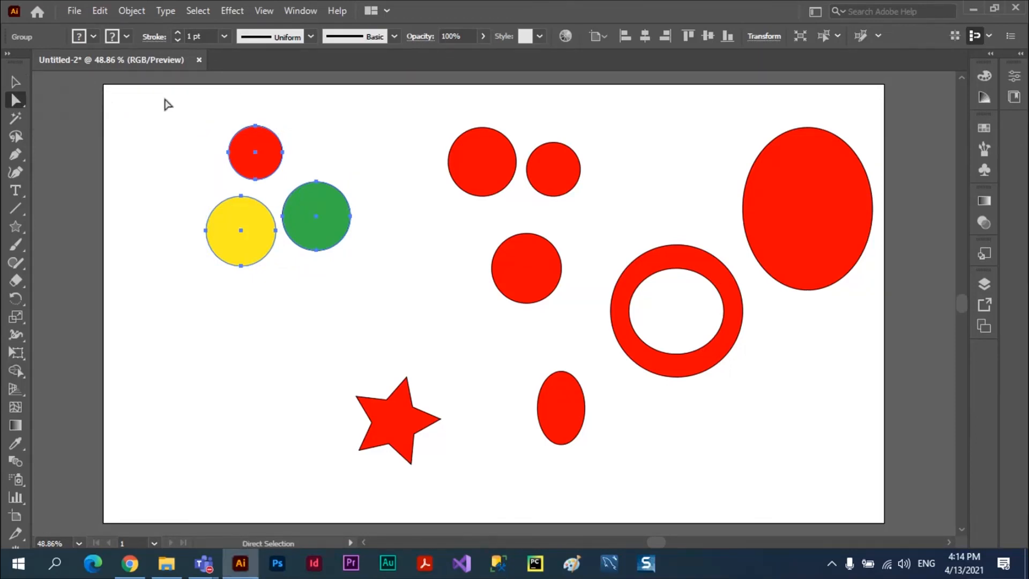
click(455, 140)
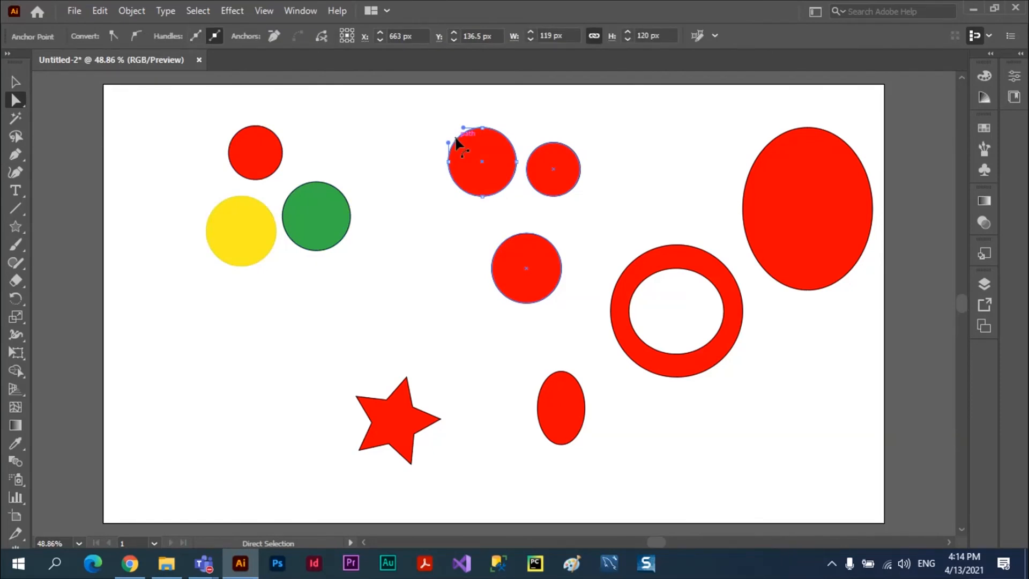
drag(448, 162, 414, 162)
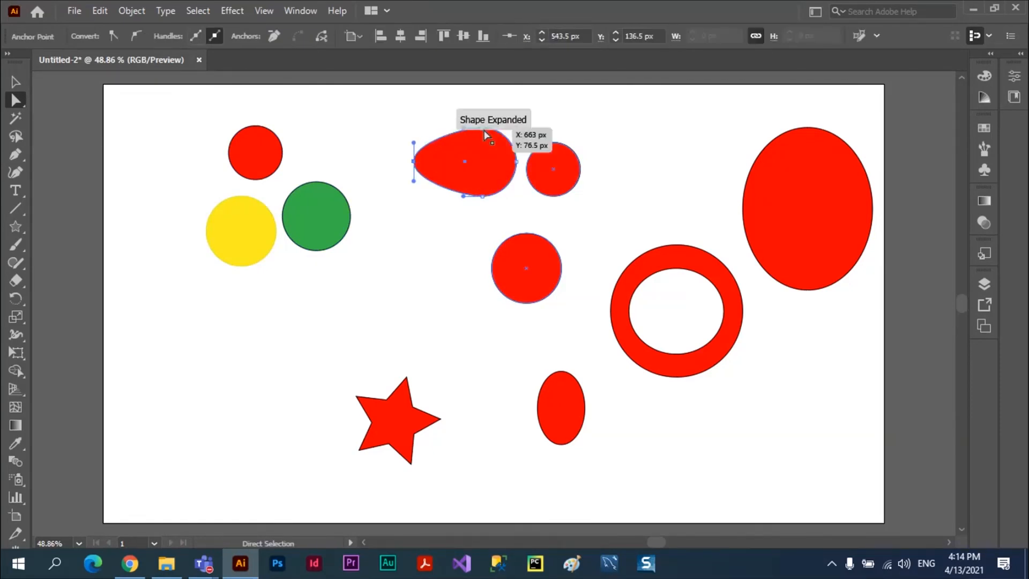
drag(485, 131, 470, 111)
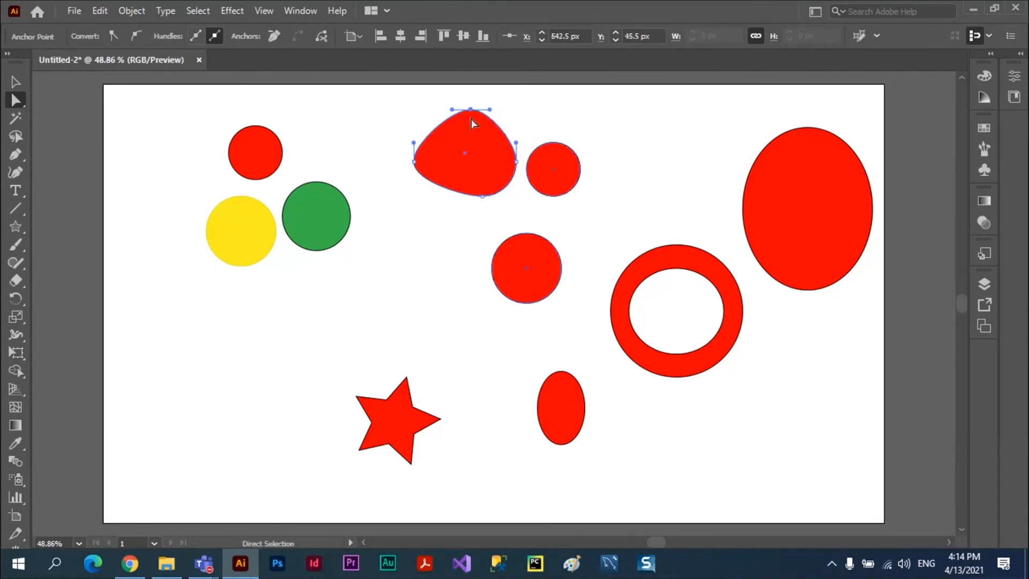
Step: With the Group Selection tool, move the group's red circle up alone, and shift the whole coloured group down and right
click(23, 104)
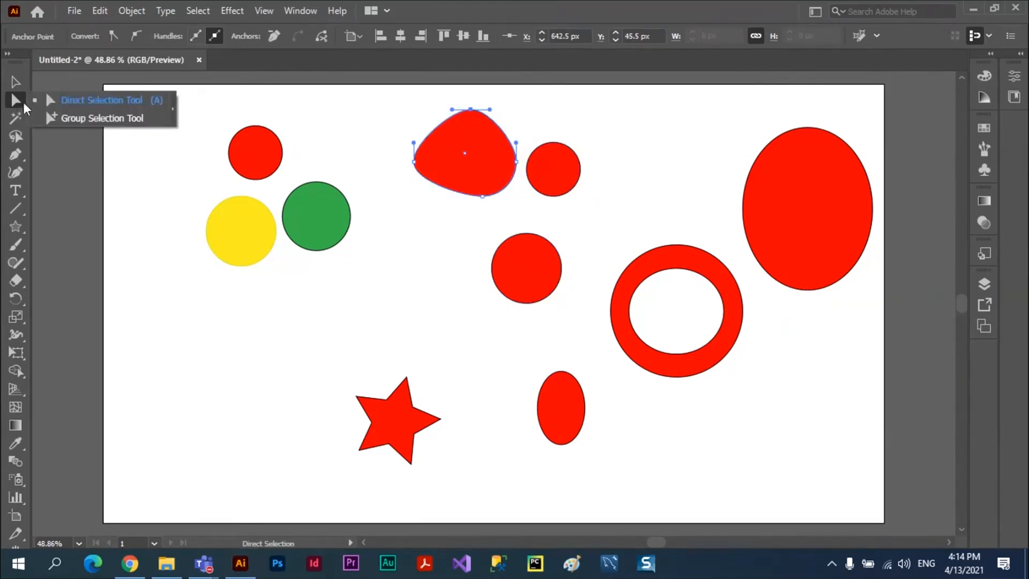
click(78, 120)
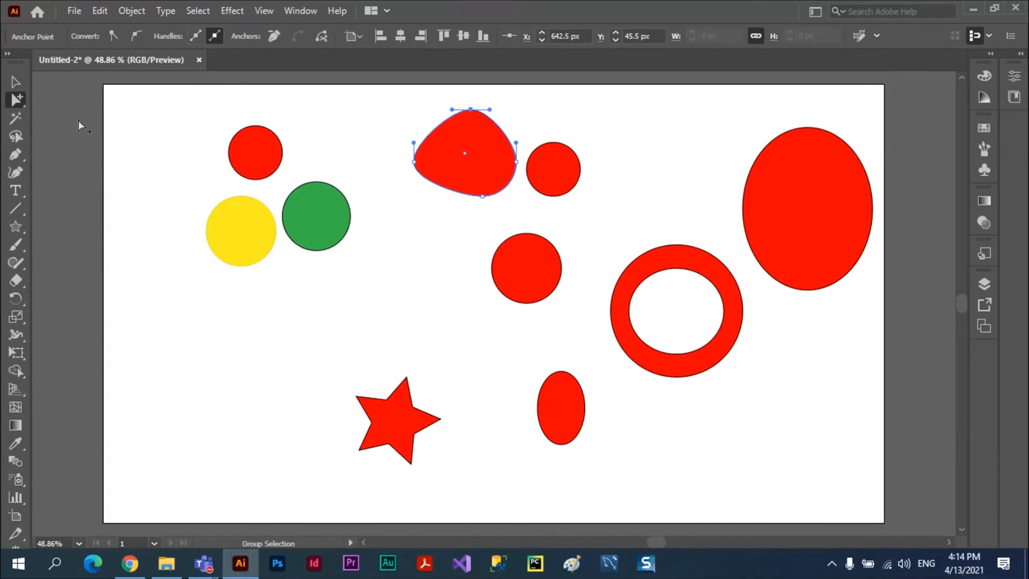
click(244, 157)
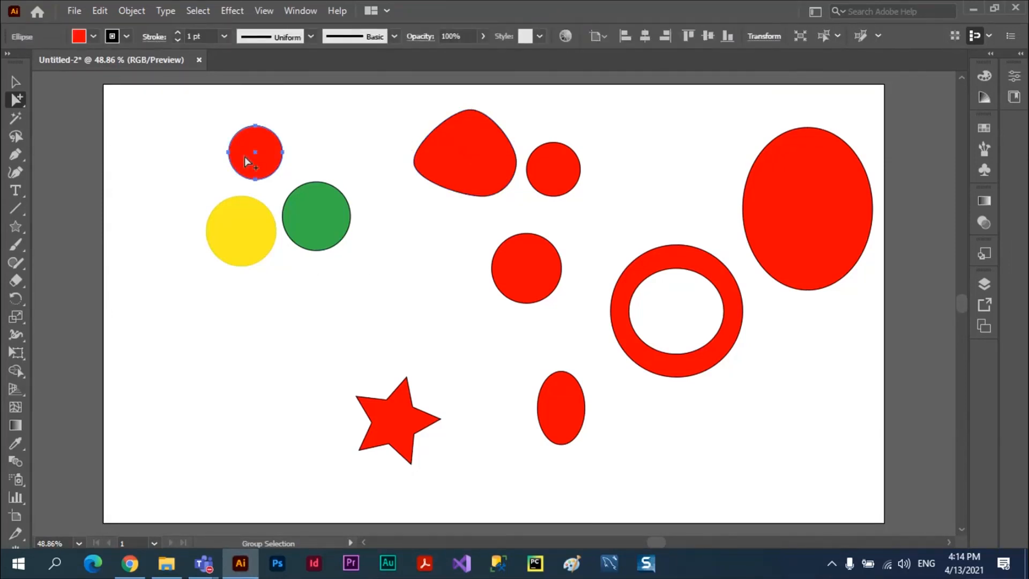
drag(244, 156, 237, 135)
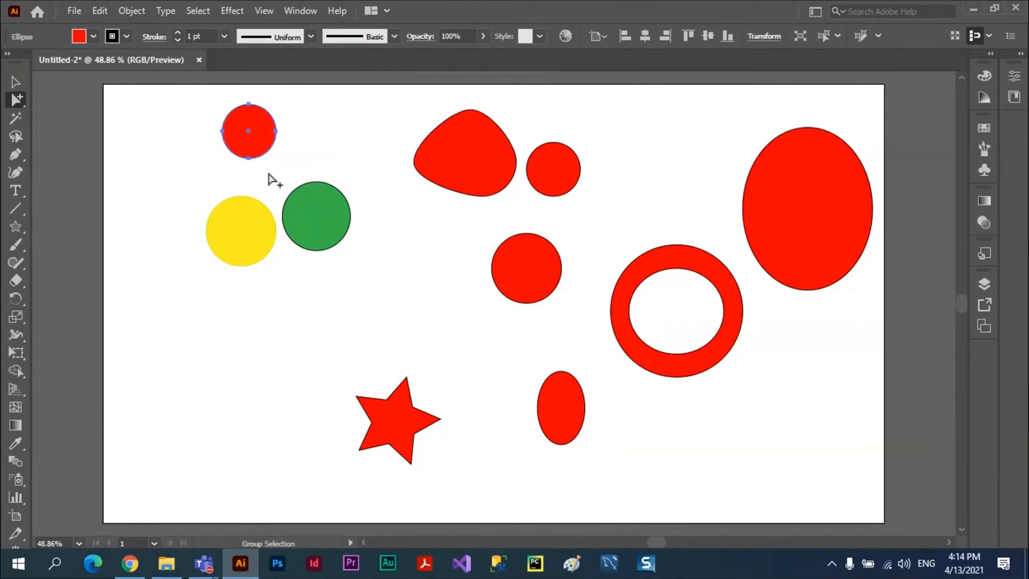
click(255, 143)
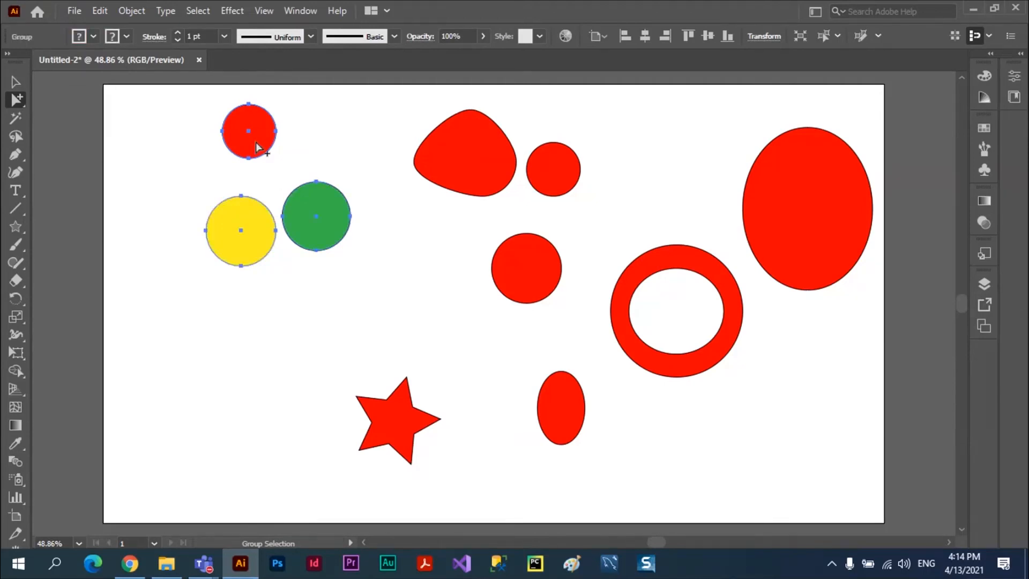
drag(256, 142, 333, 214)
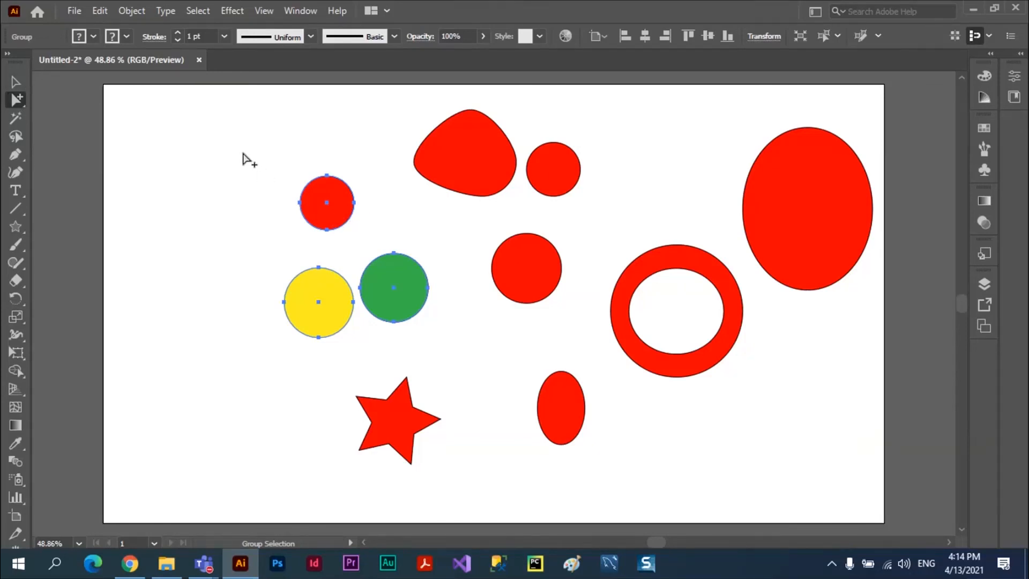
Step: Switch to the Microsoft Teams meeting and stop its recording
key(a)
key(alt+Tab)
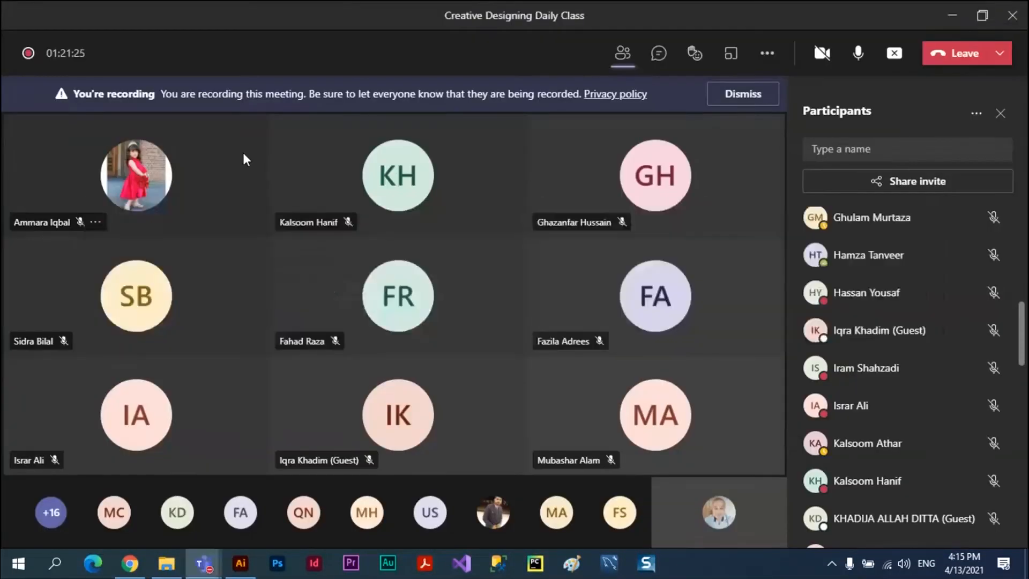
click(766, 53)
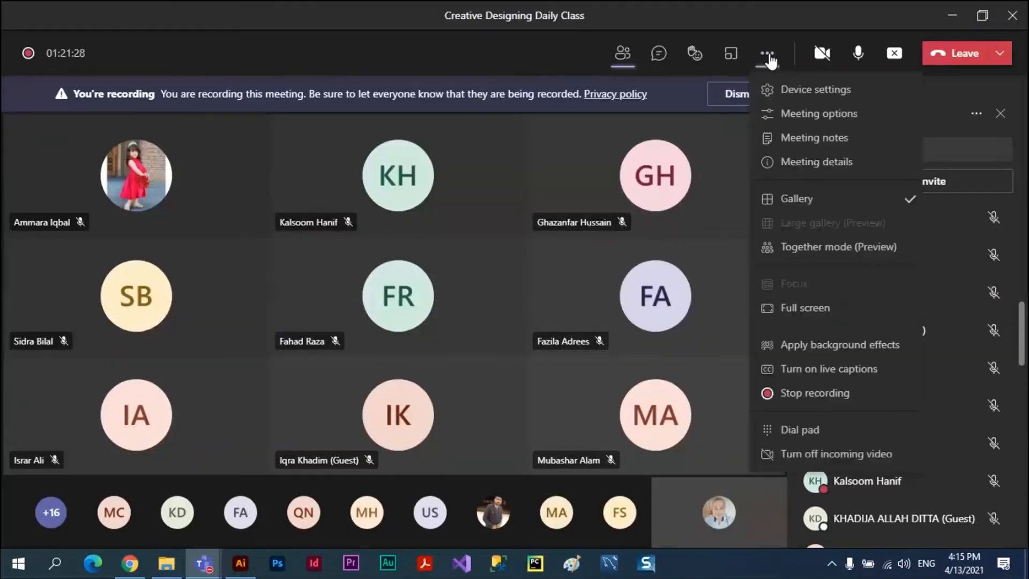
click(812, 394)
click(581, 314)
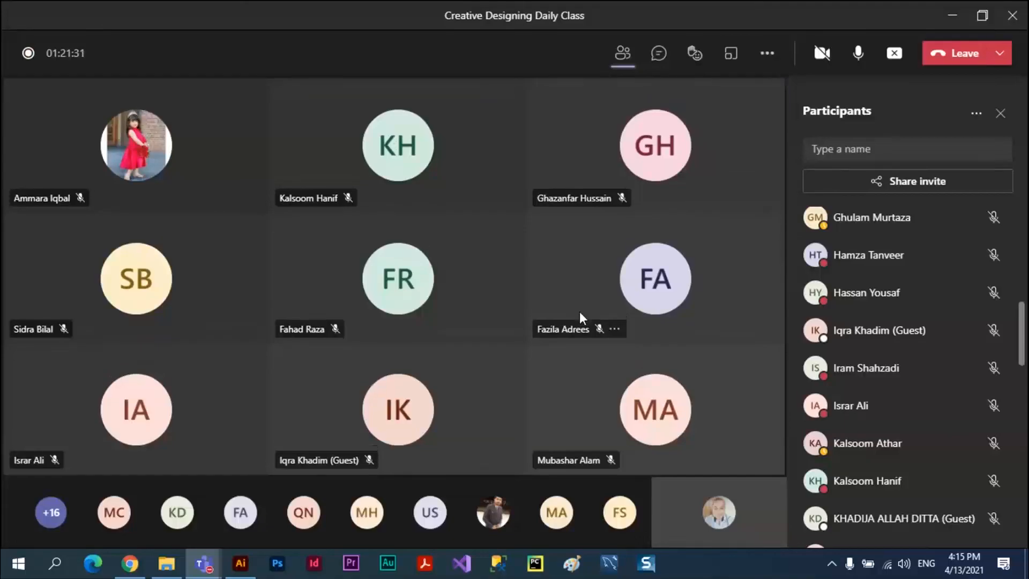